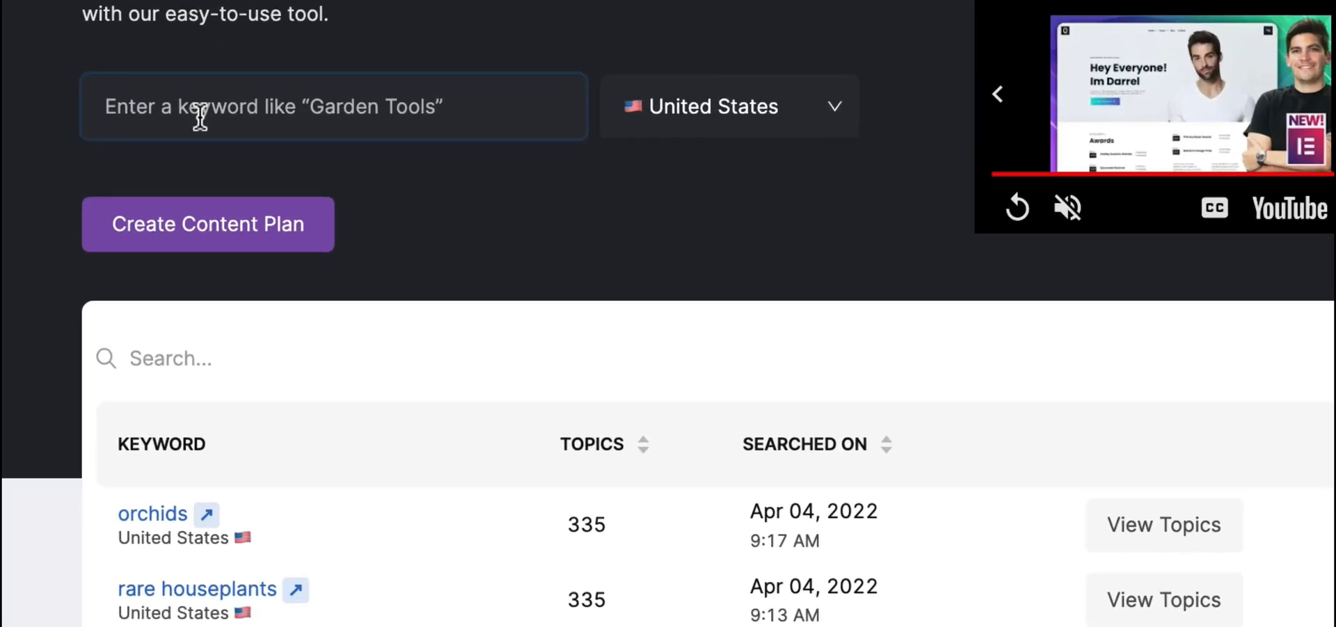
Step: Create a content plan for the keyword "spring flower bulbs" in the United States and view its topics
text(spring flower bulbs)
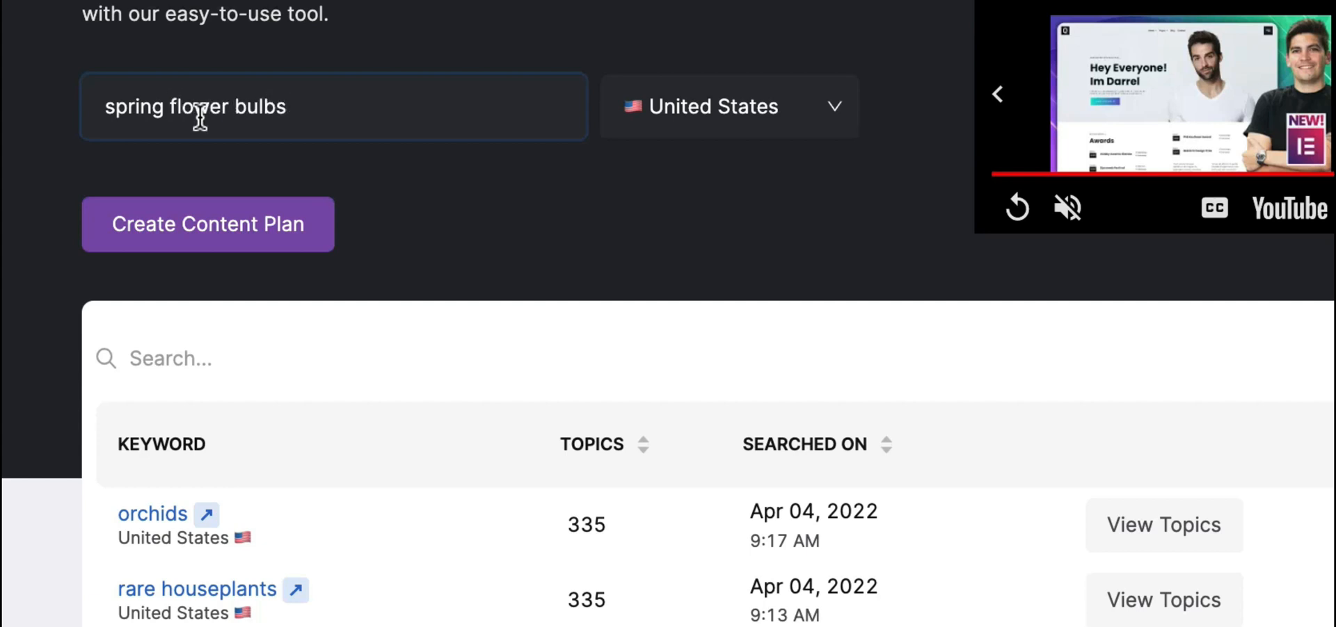
click(219, 228)
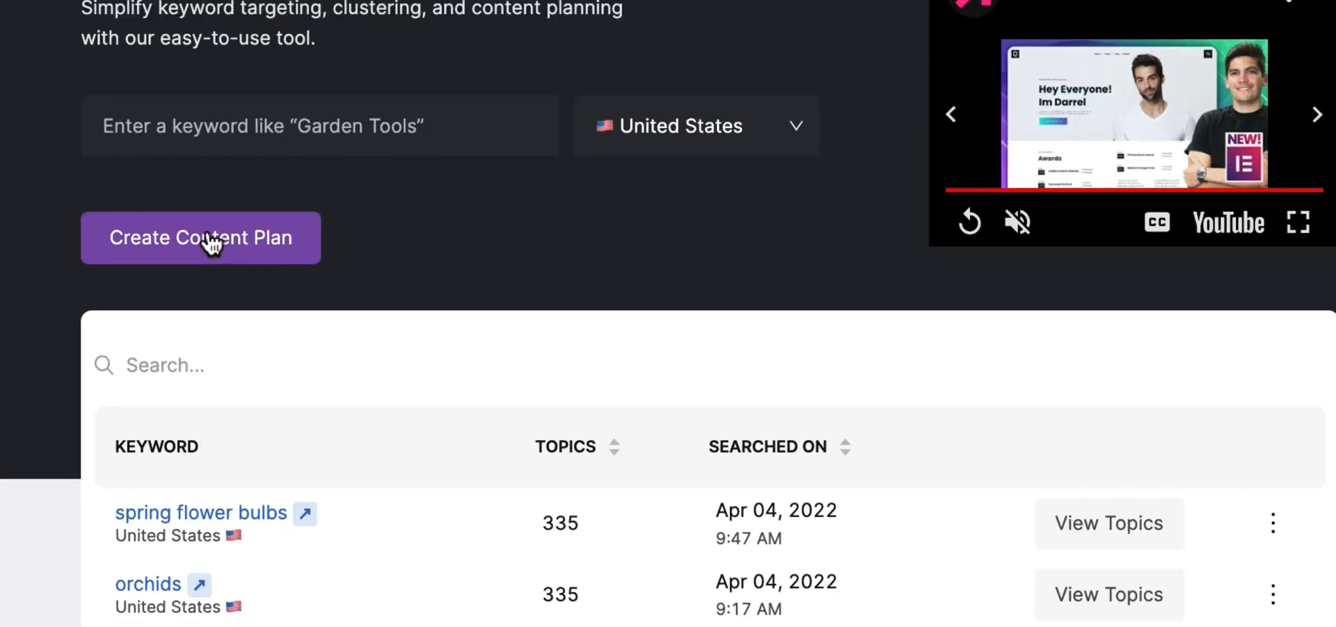
click(1094, 535)
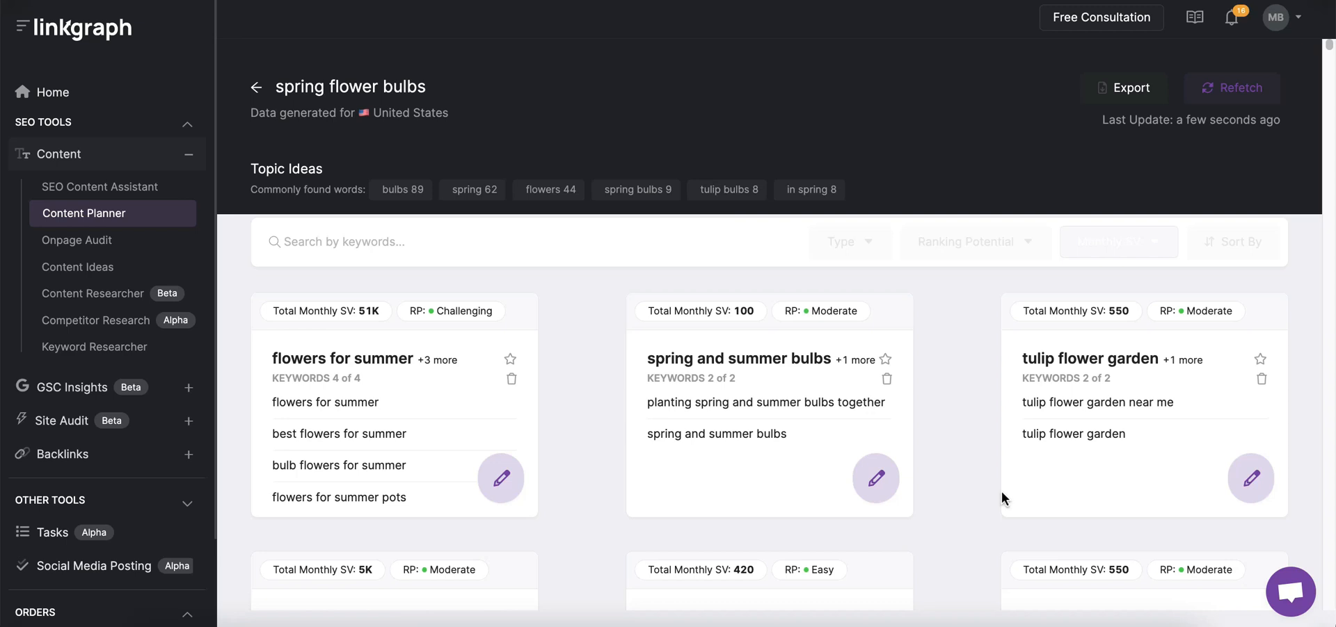
Step: Examine the topic idea clusters for spring flower bulbs, comparing their keywords, monthly search volume and ranking potential
scroll(999, 490, down, 1)
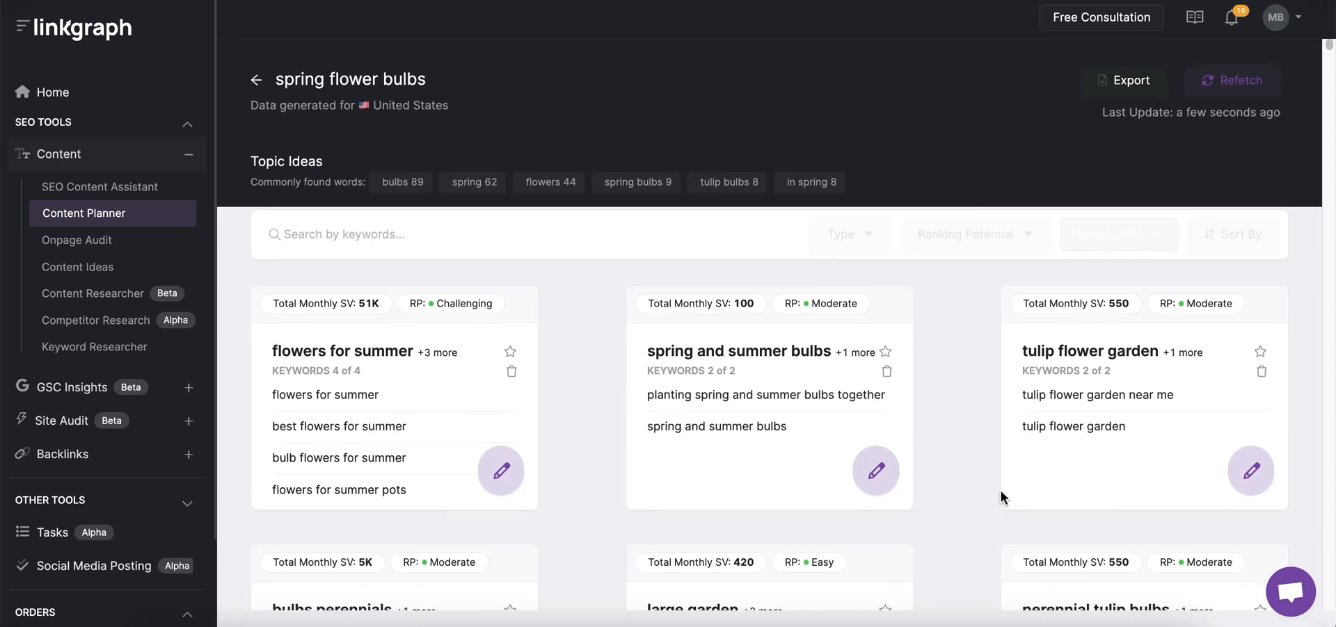
scroll(1000, 497, down, 1)
scroll(1000, 489, down, 1)
scroll(1000, 490, down, 5)
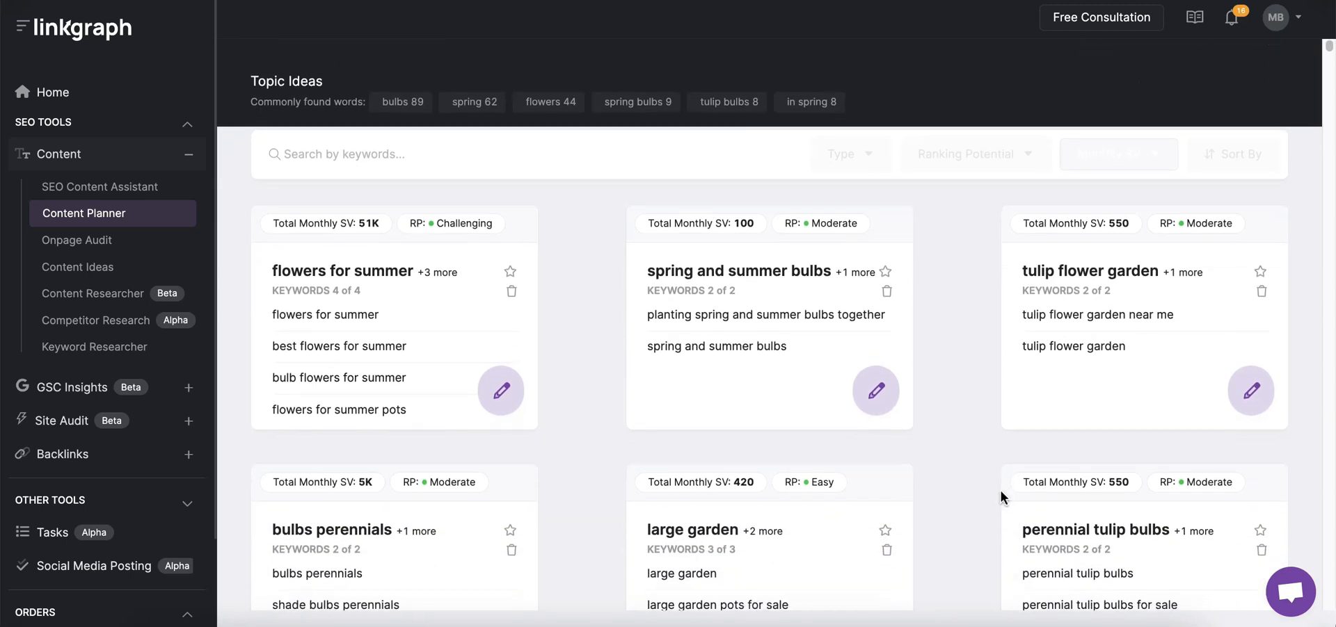
scroll(1000, 492, down, 7)
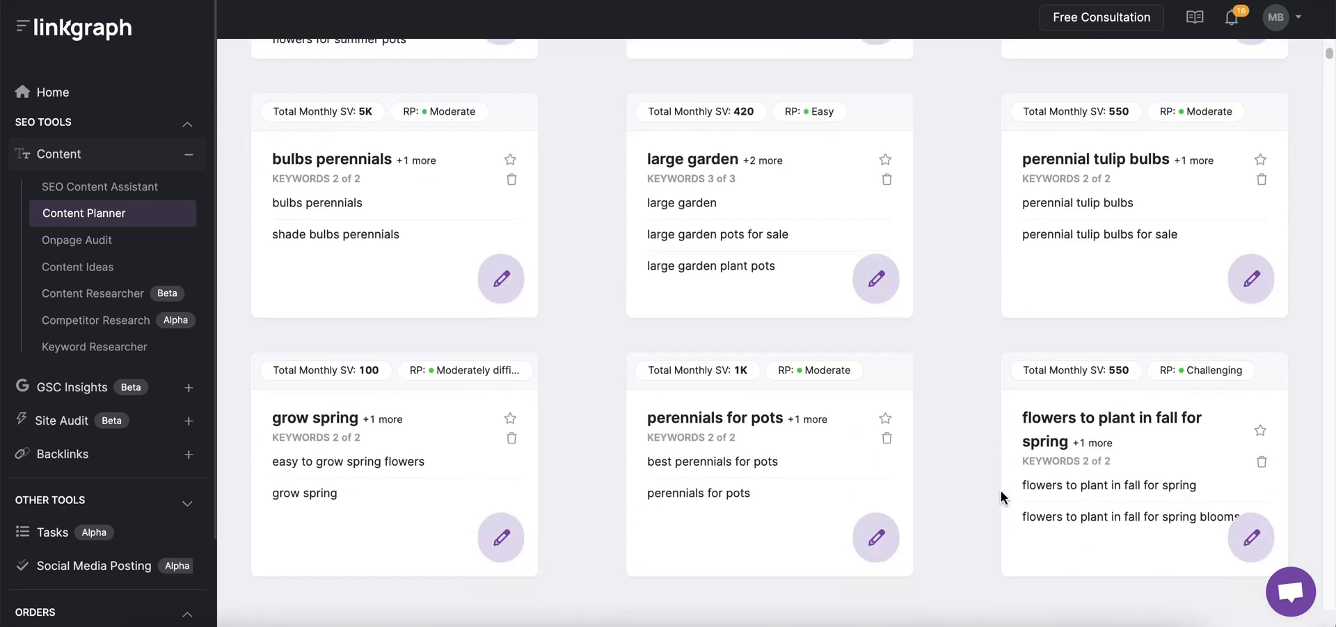
scroll(1000, 489, down, 1)
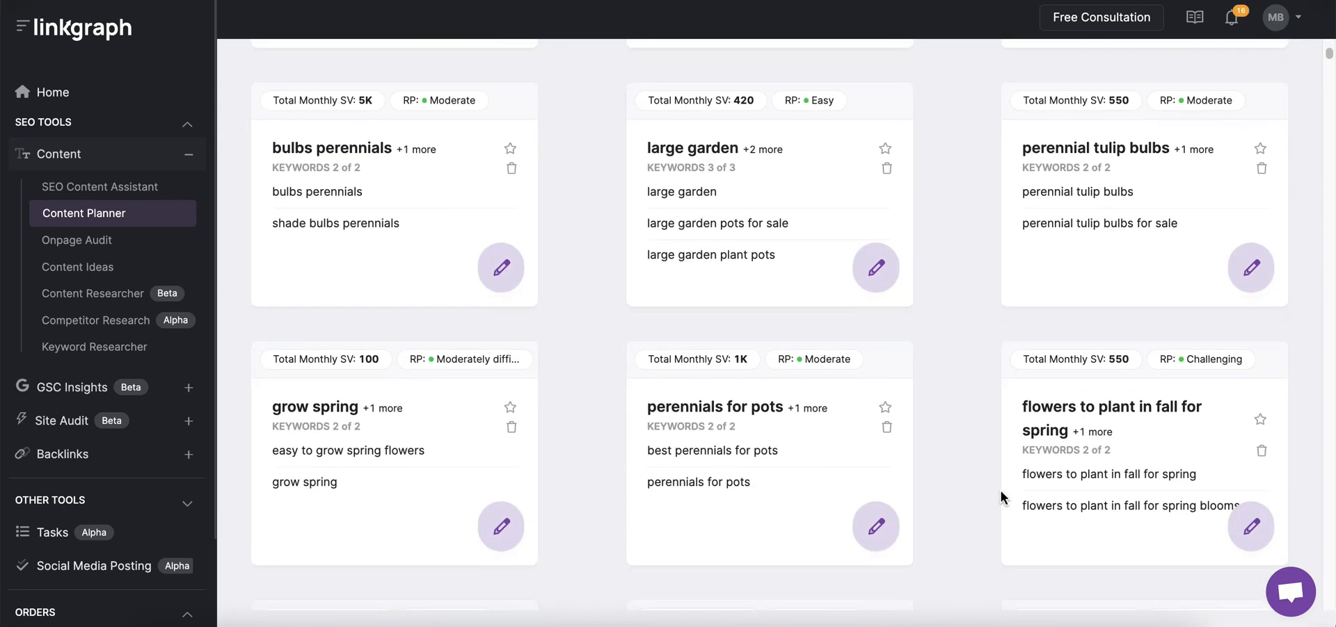
scroll(1001, 492, down, 6)
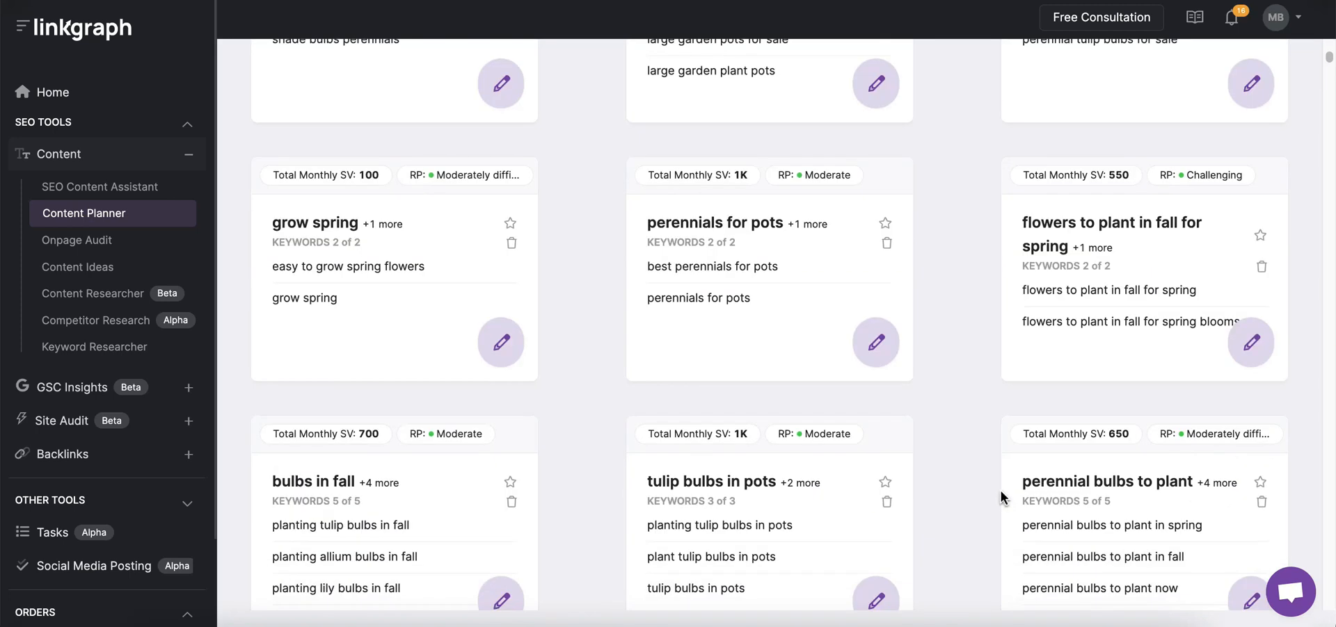
scroll(1000, 495, down, 12)
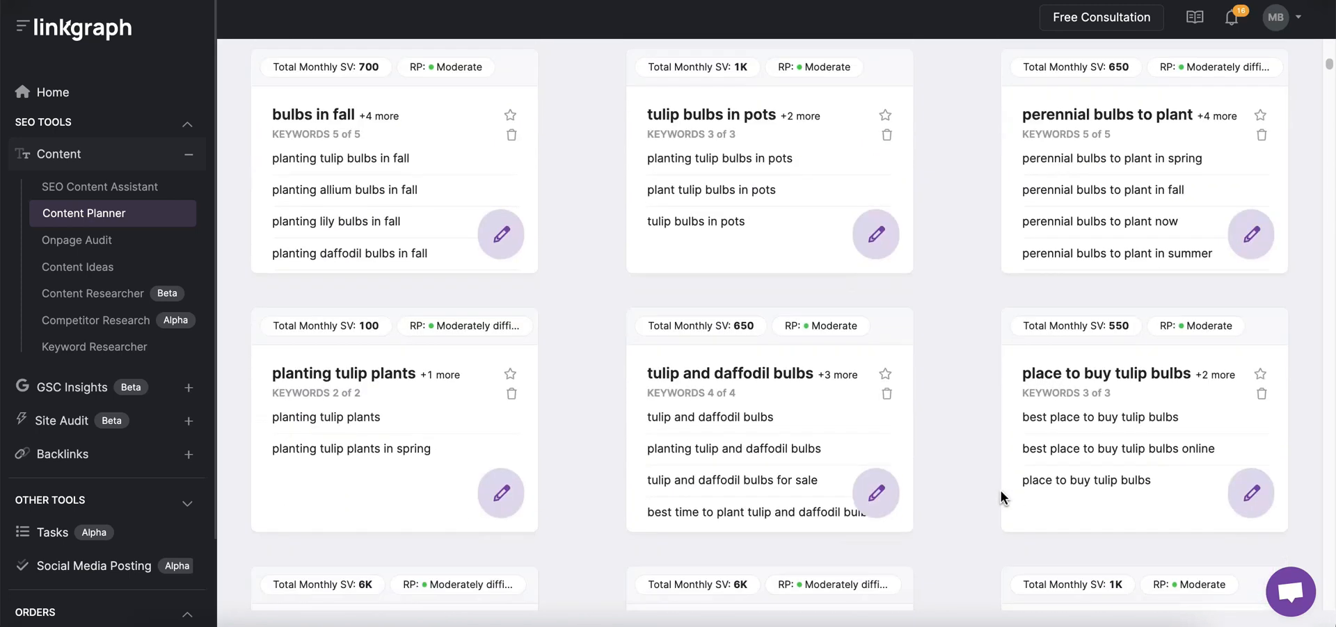
scroll(1002, 497, down, 3)
scroll(1001, 496, up, 20)
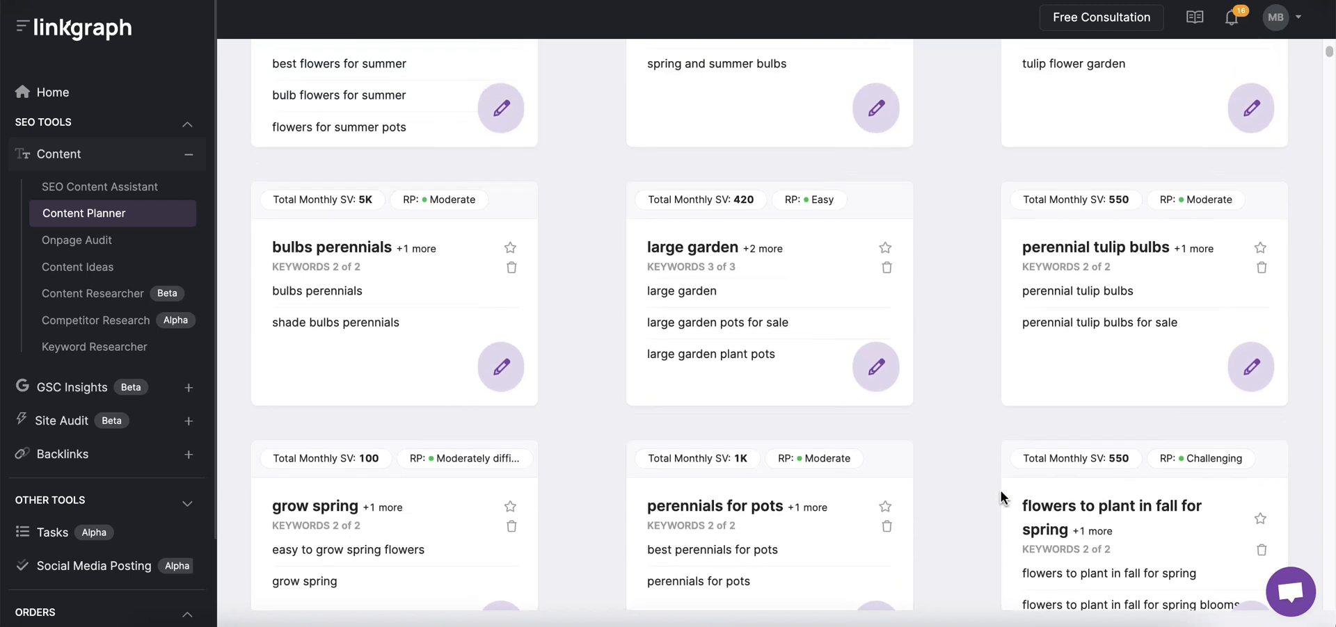
scroll(999, 489, up, 2)
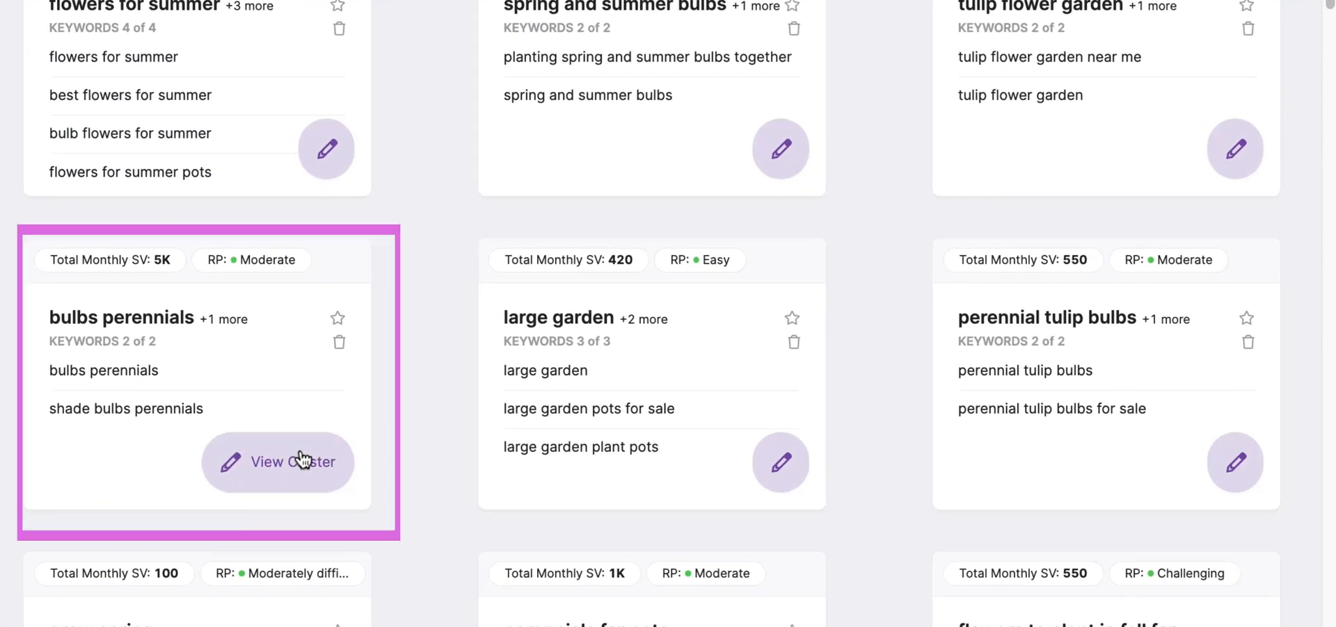
Step: Create a new article from the "bulbs perennials" cluster with both of its keywords selected
click(301, 459)
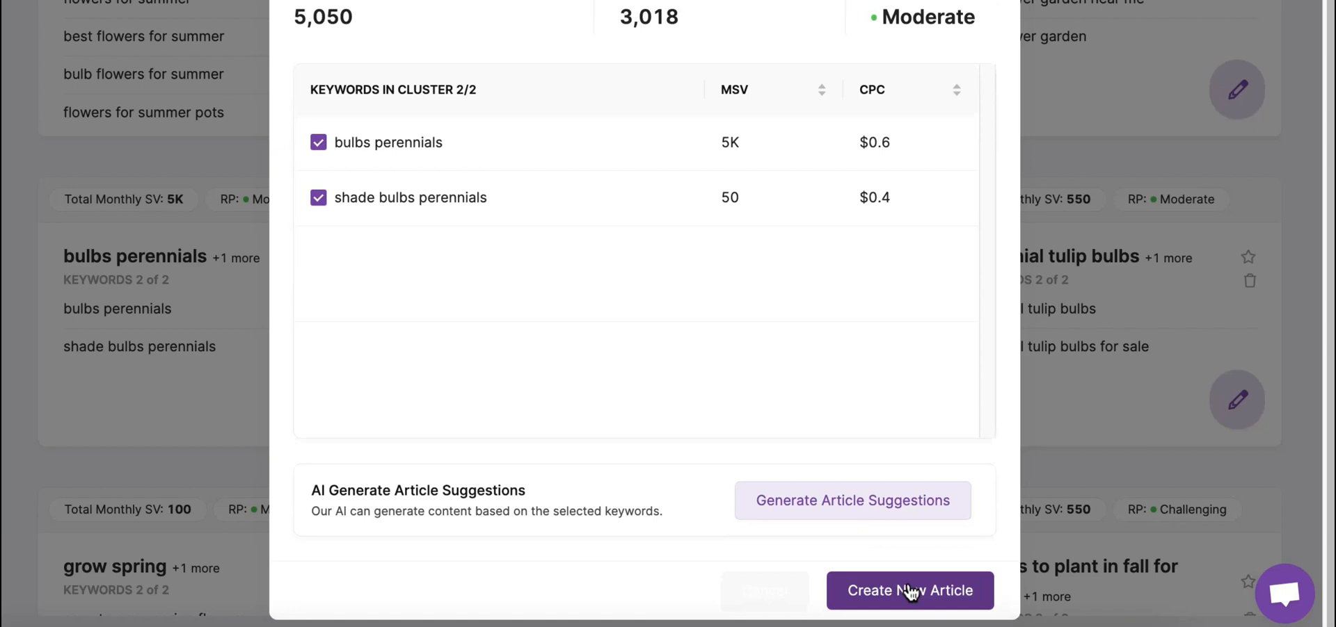
click(910, 590)
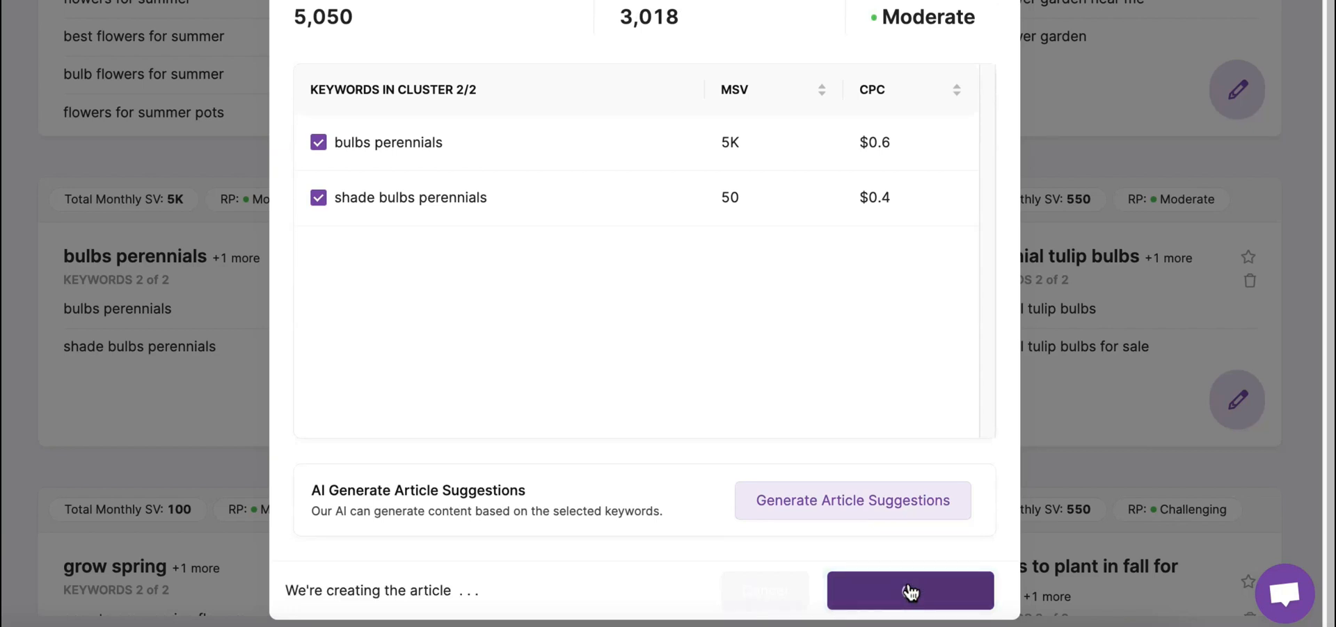
click(910, 590)
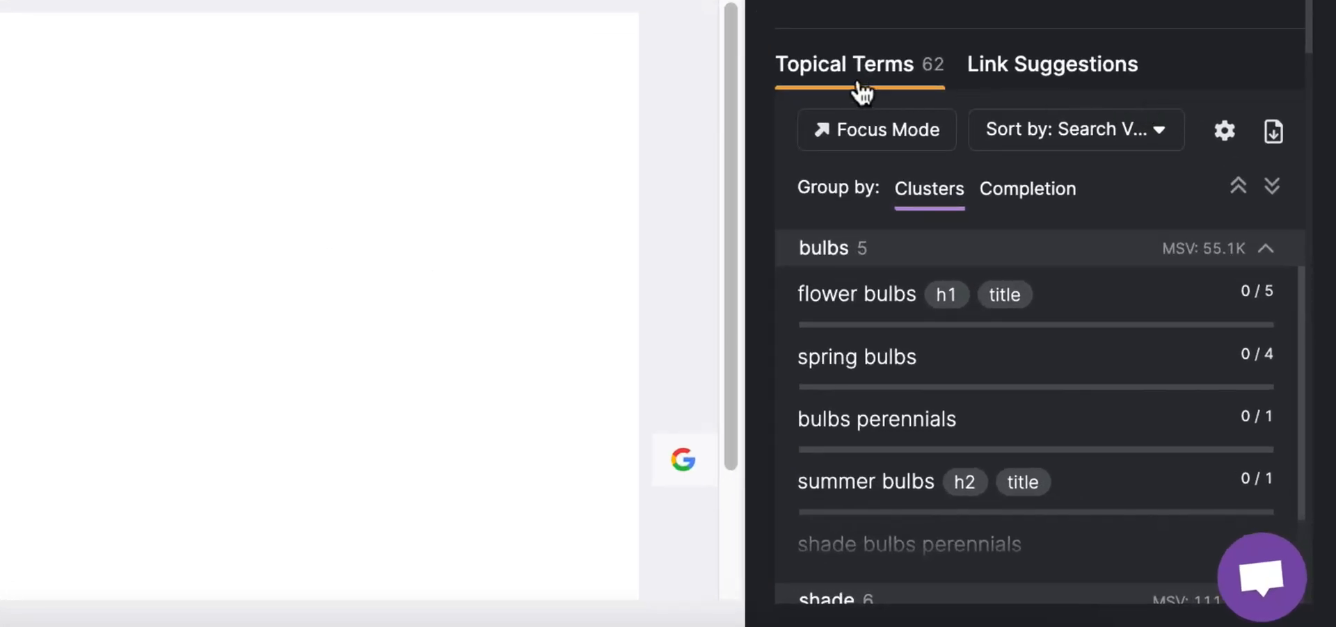
Step: Examine the topical terms grouped by clusters, expanding the shade, flowers and spring clusters
scroll(960, 382, down, 1)
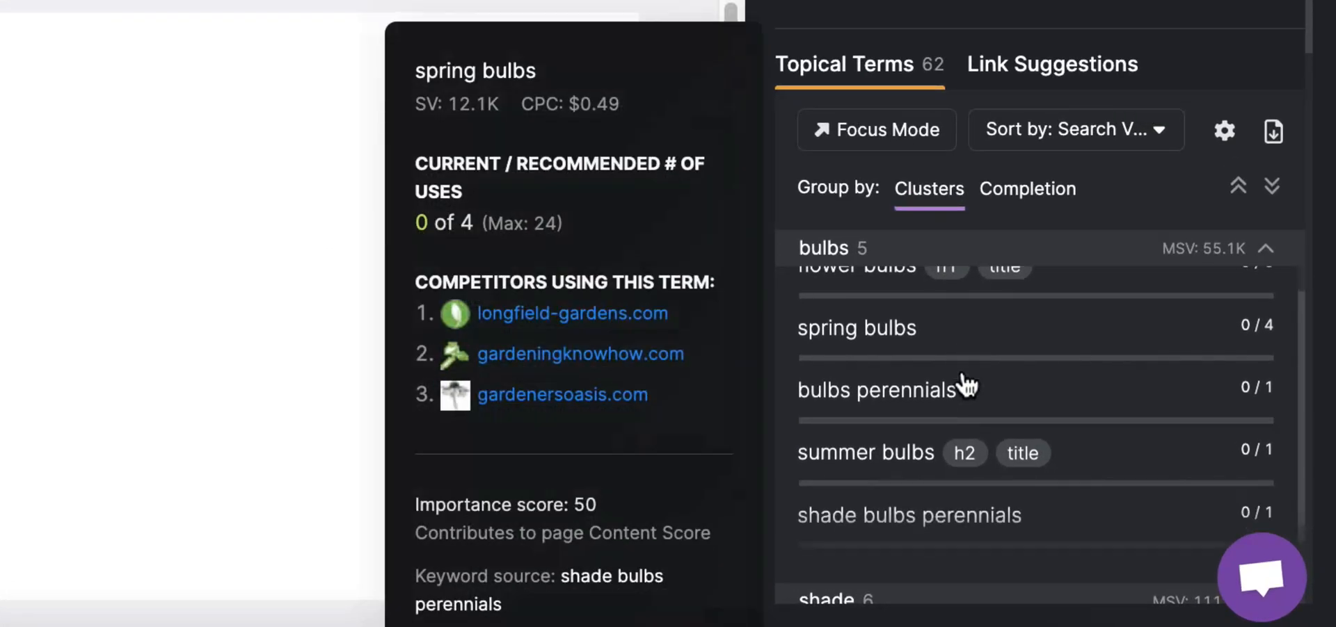
mouse_move(966, 381)
scroll(1024, 215, down, 5)
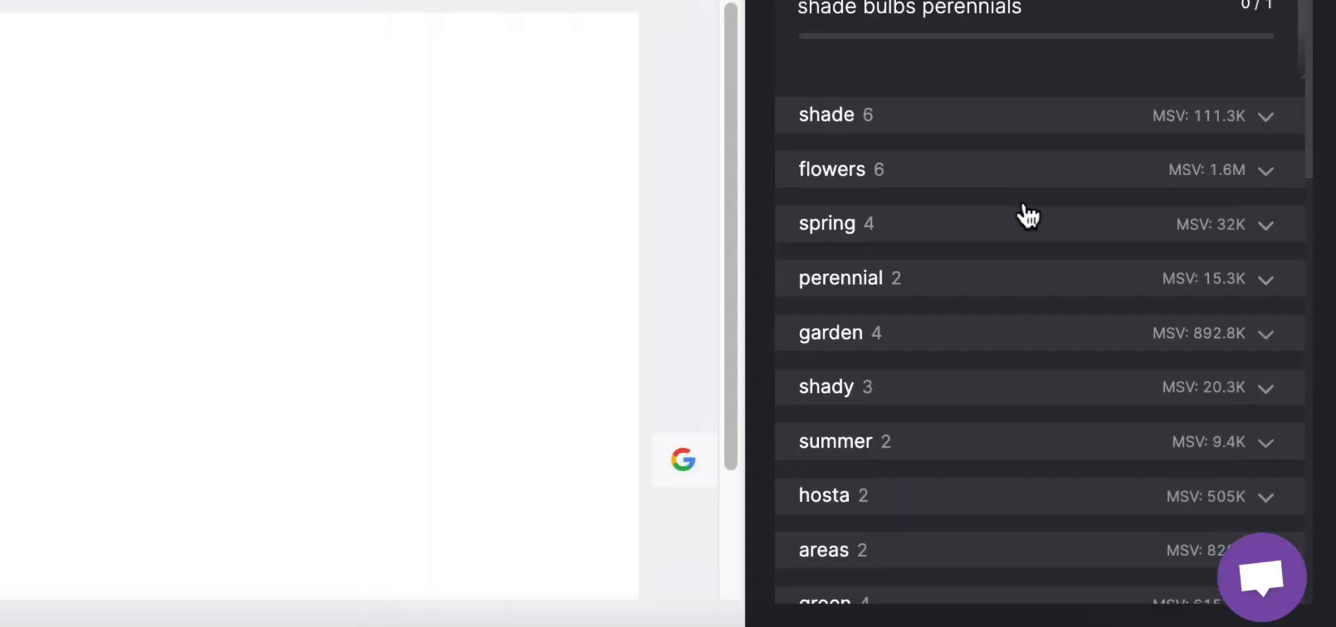
click(947, 117)
scroll(960, 236, down, 2)
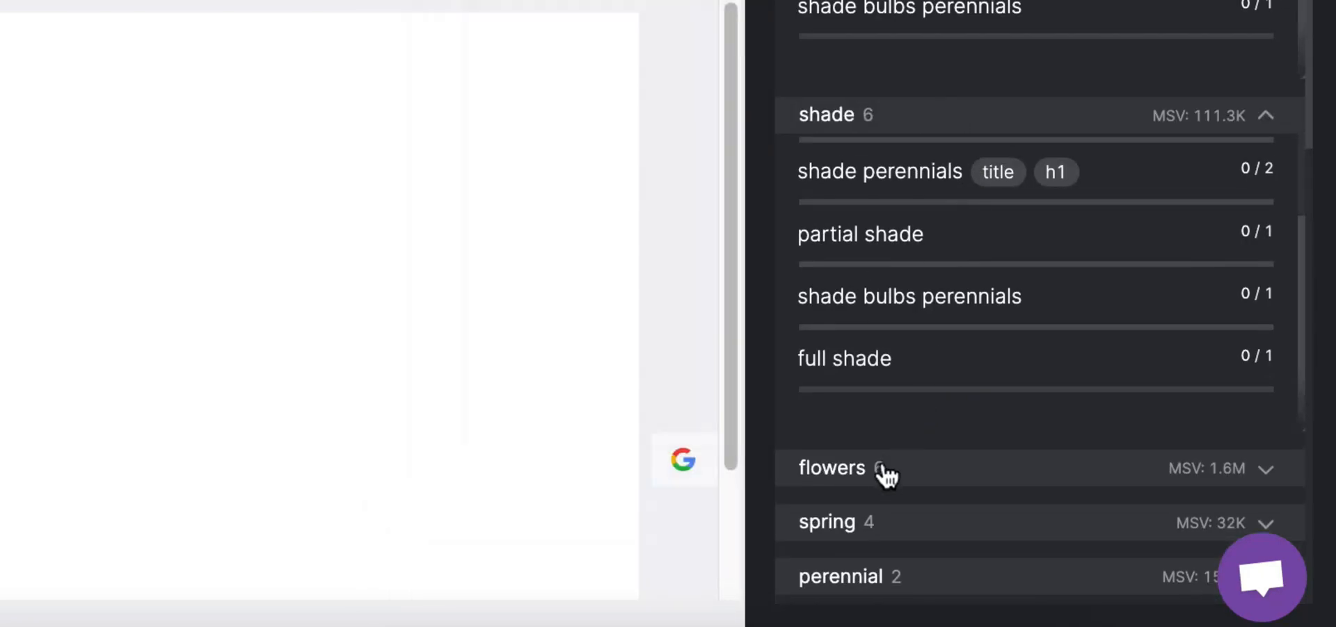
click(885, 471)
scroll(1029, 334, down, 5)
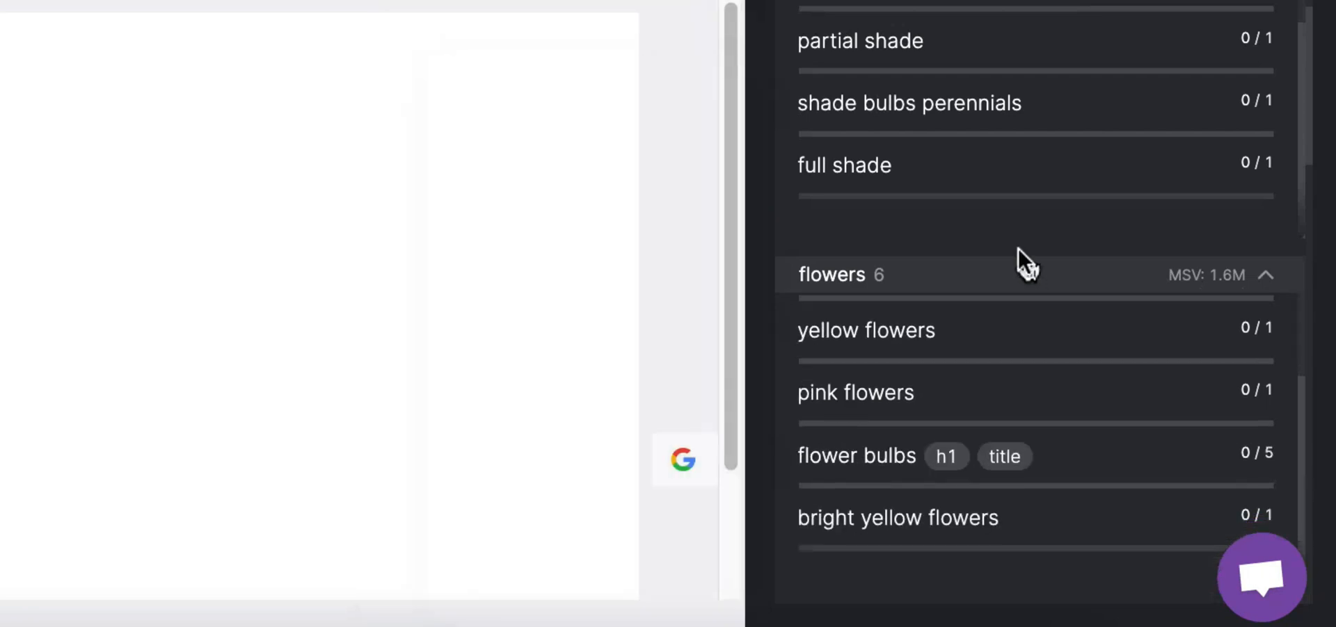
scroll(969, 439, down, 7)
click(851, 14)
scroll(1113, 126, up, 10)
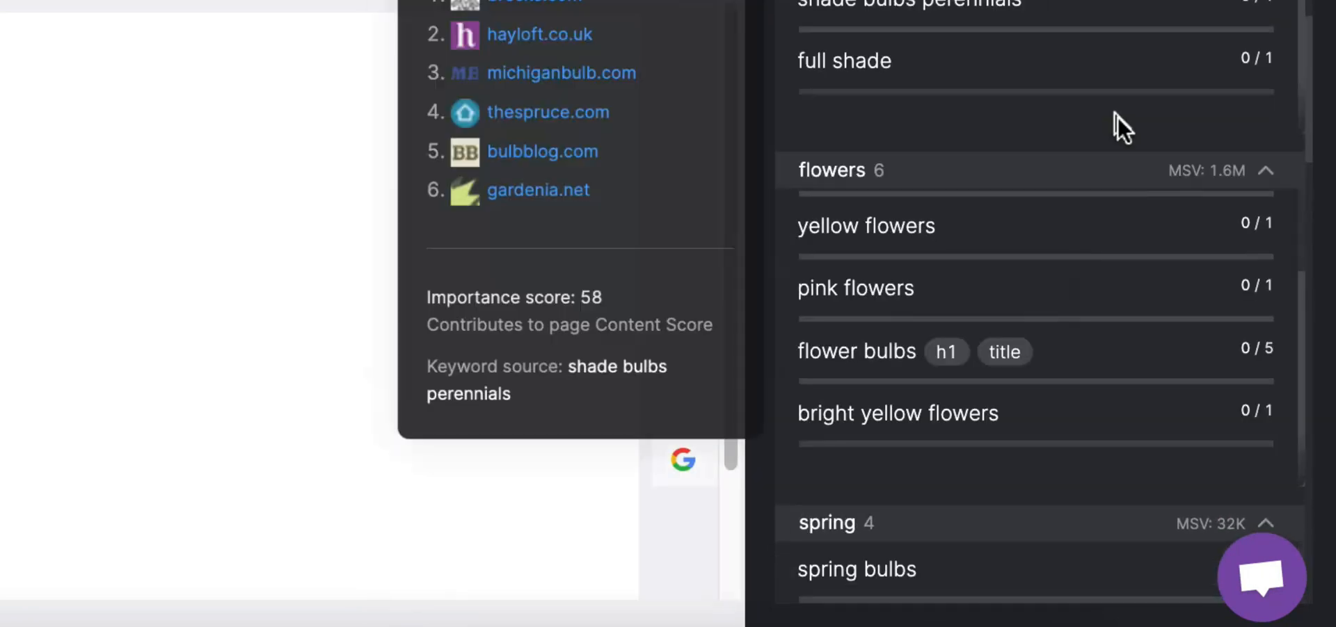
scroll(1136, 148, up, 5)
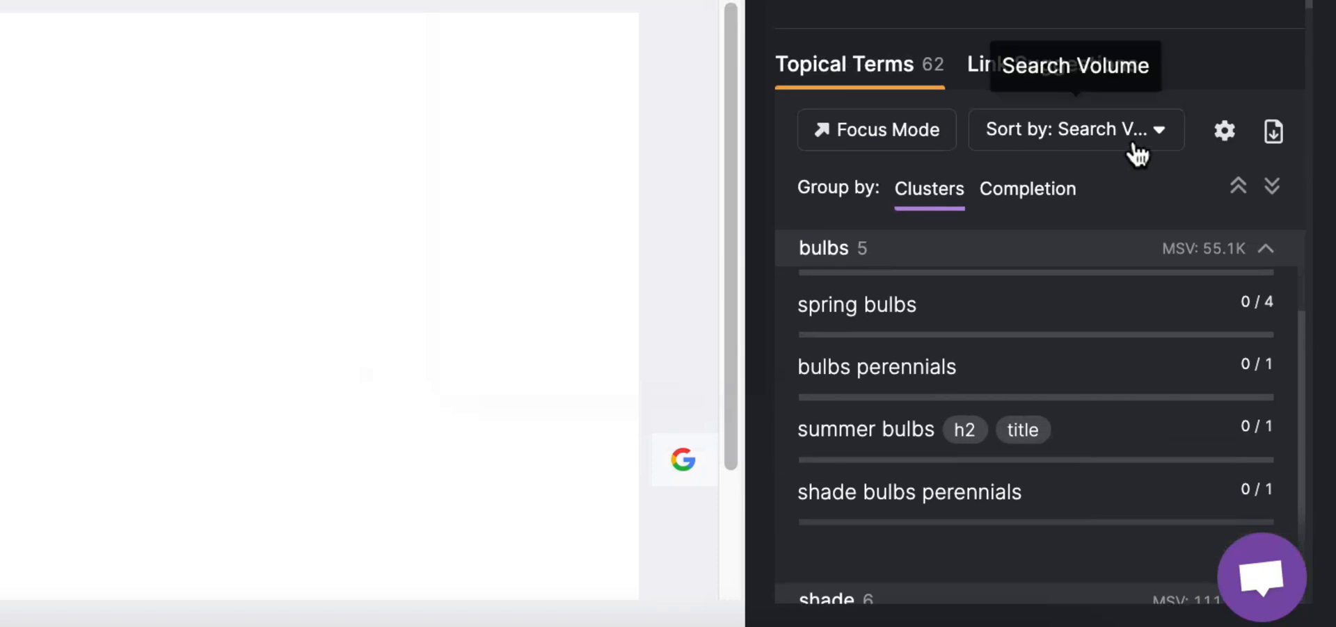
Step: Group the topical terms by completion and review the terms listed under Include More
click(1036, 199)
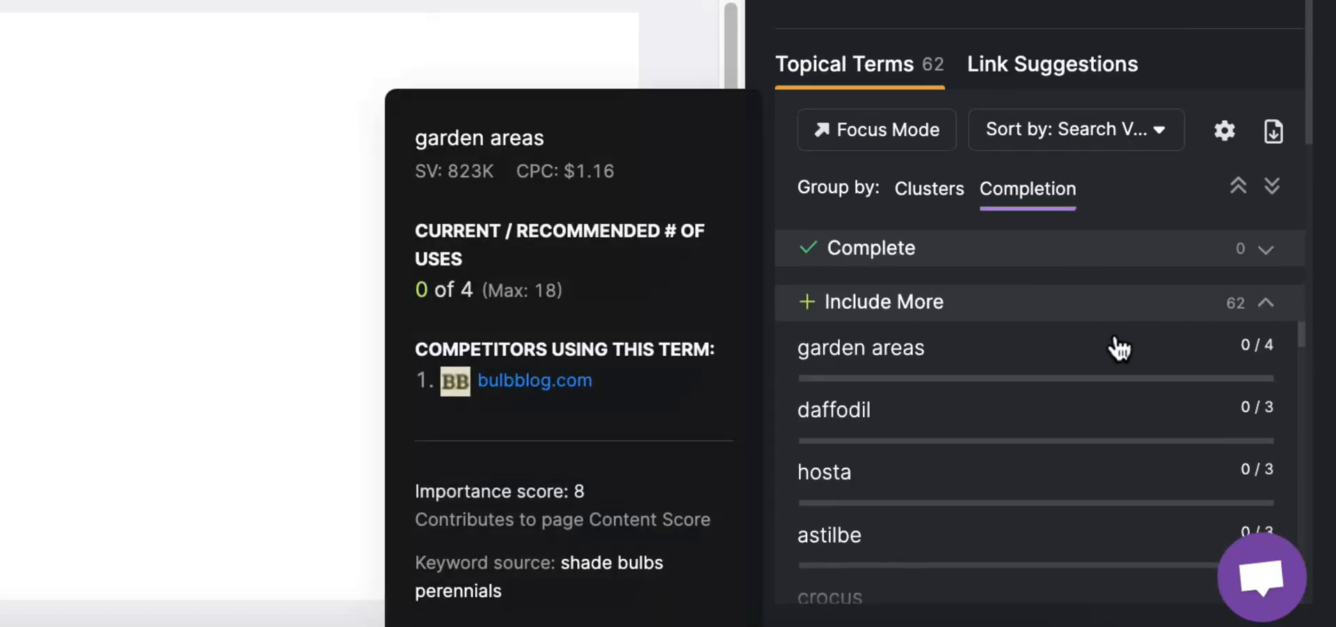
scroll(1119, 348, down, 8)
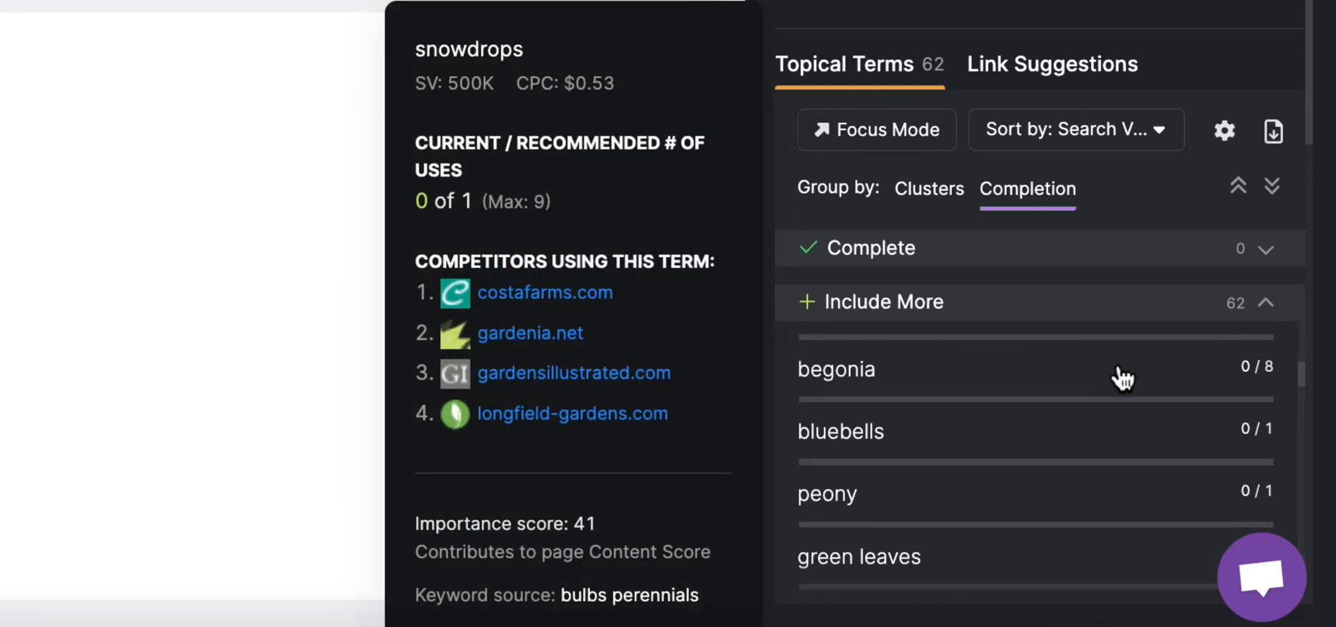
scroll(1119, 355, down, 4)
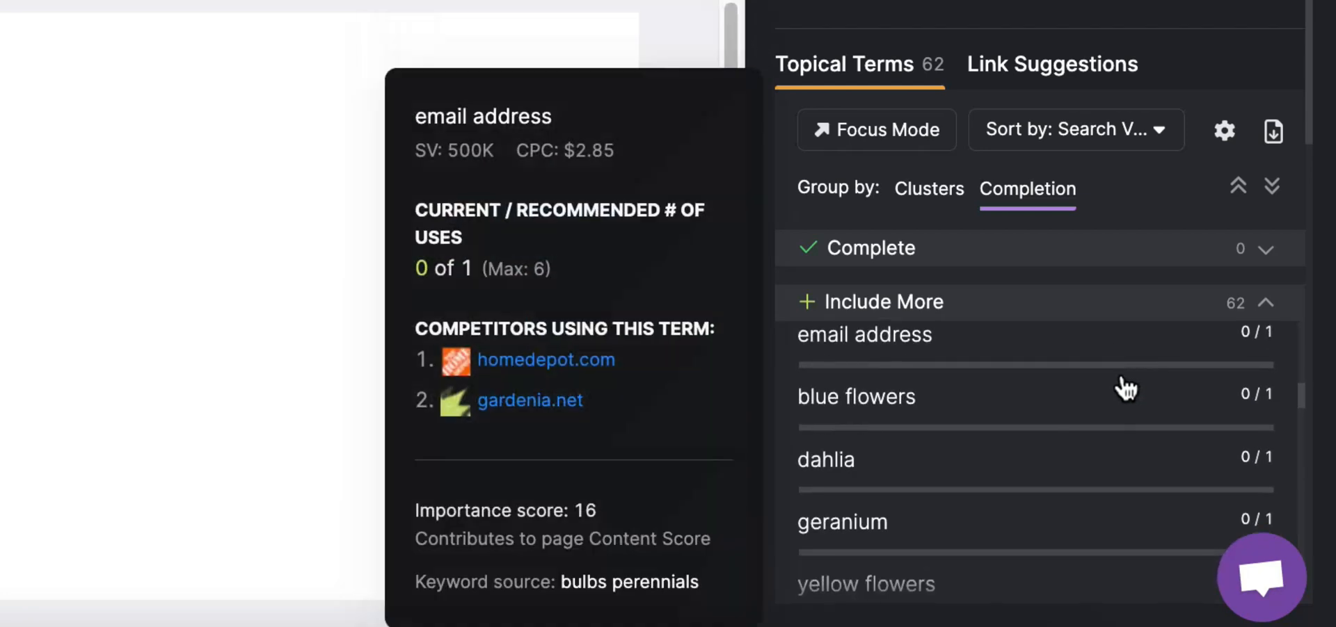
scroll(1124, 379, down, 4)
scroll(1124, 382, down, 3)
scroll(1124, 381, down, 6)
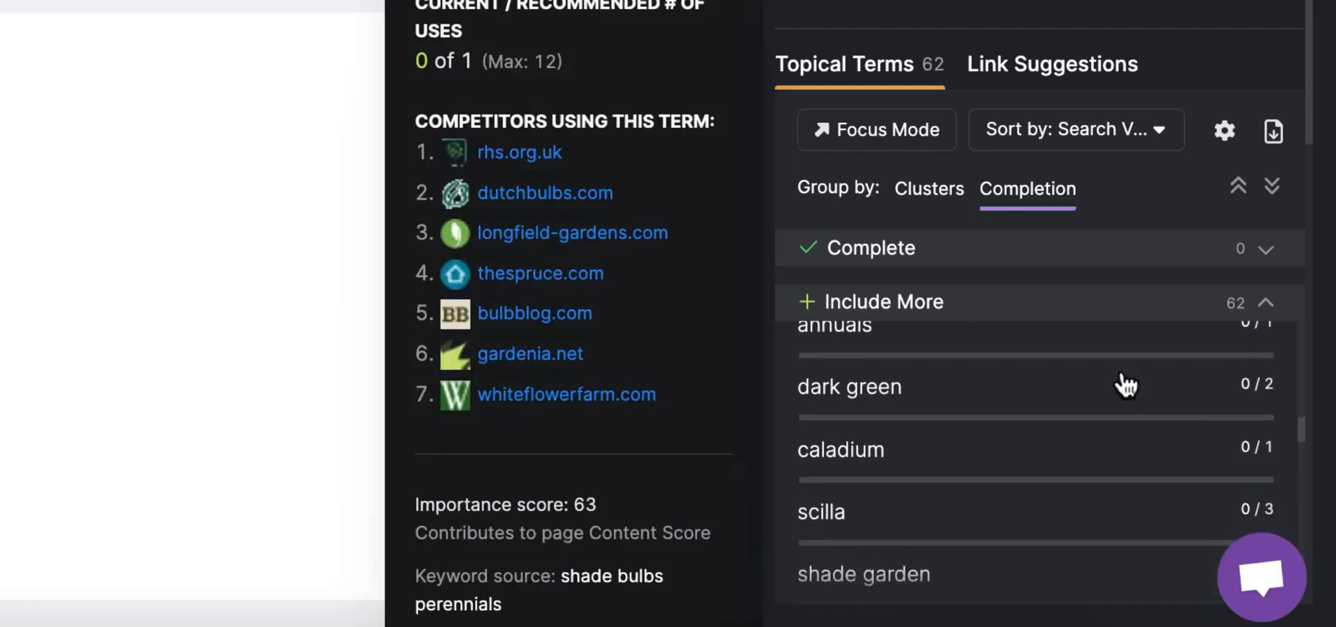
scroll(1121, 370, down, 3)
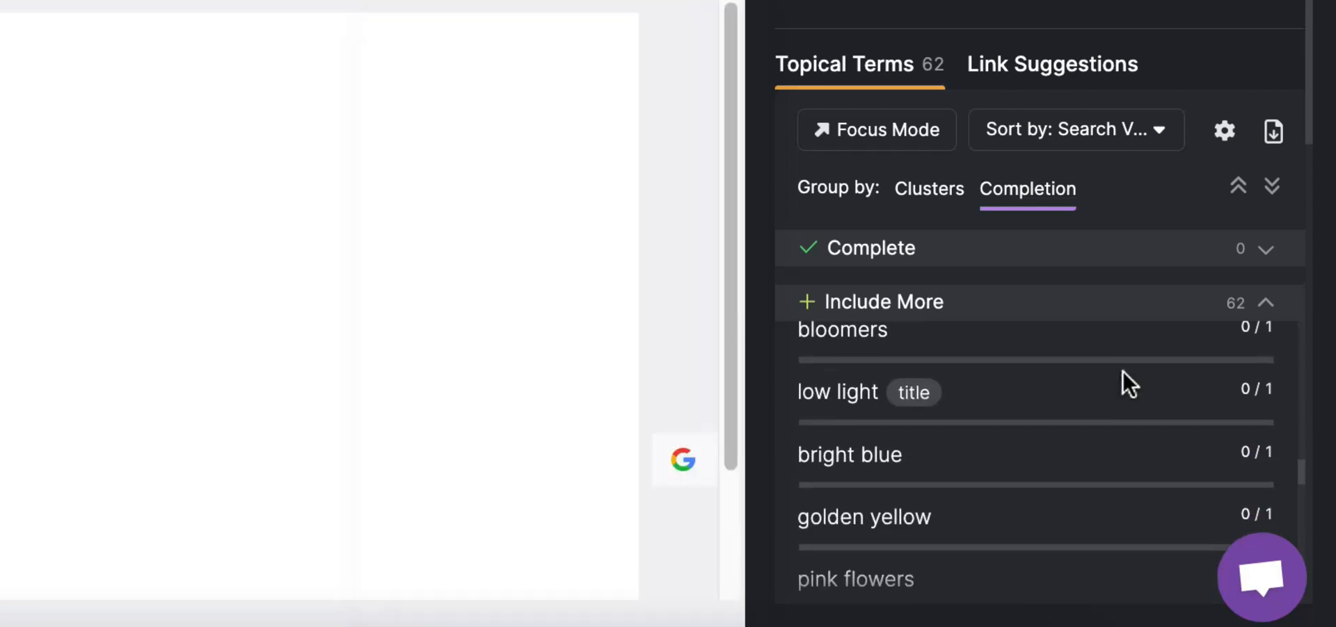
scroll(1121, 382, up, 10)
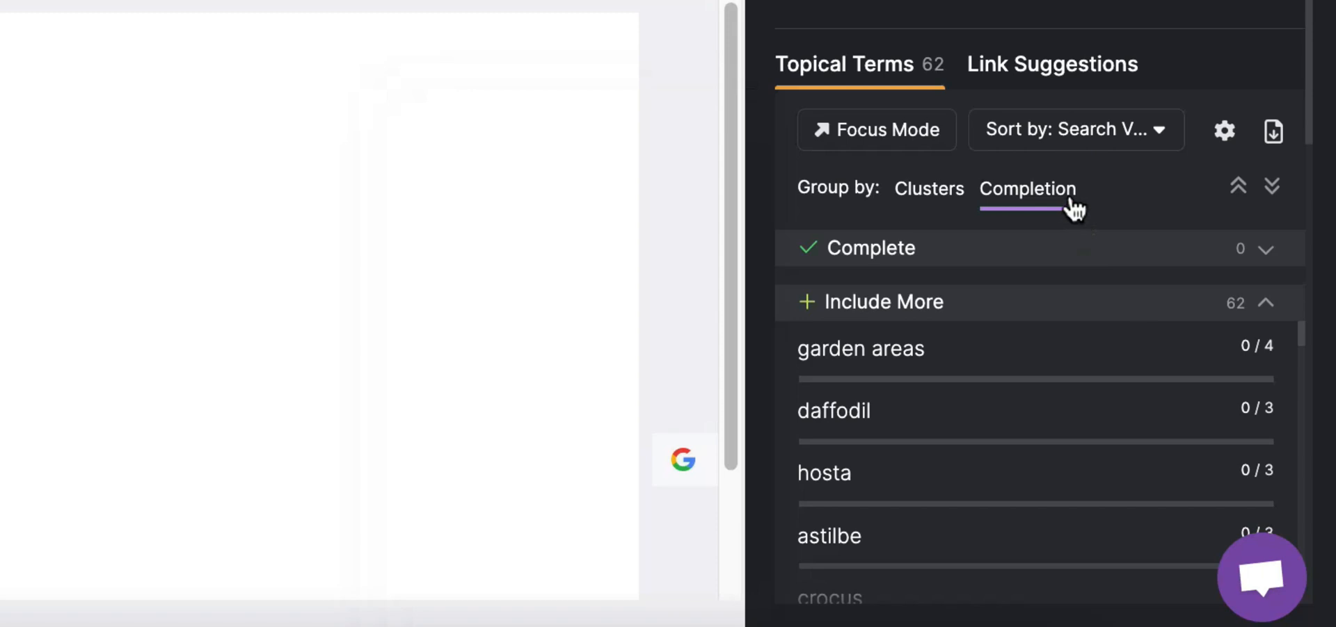
Step: Sort the topical terms by Heading Presence and review which ones are recommended for titles and headings
click(1052, 139)
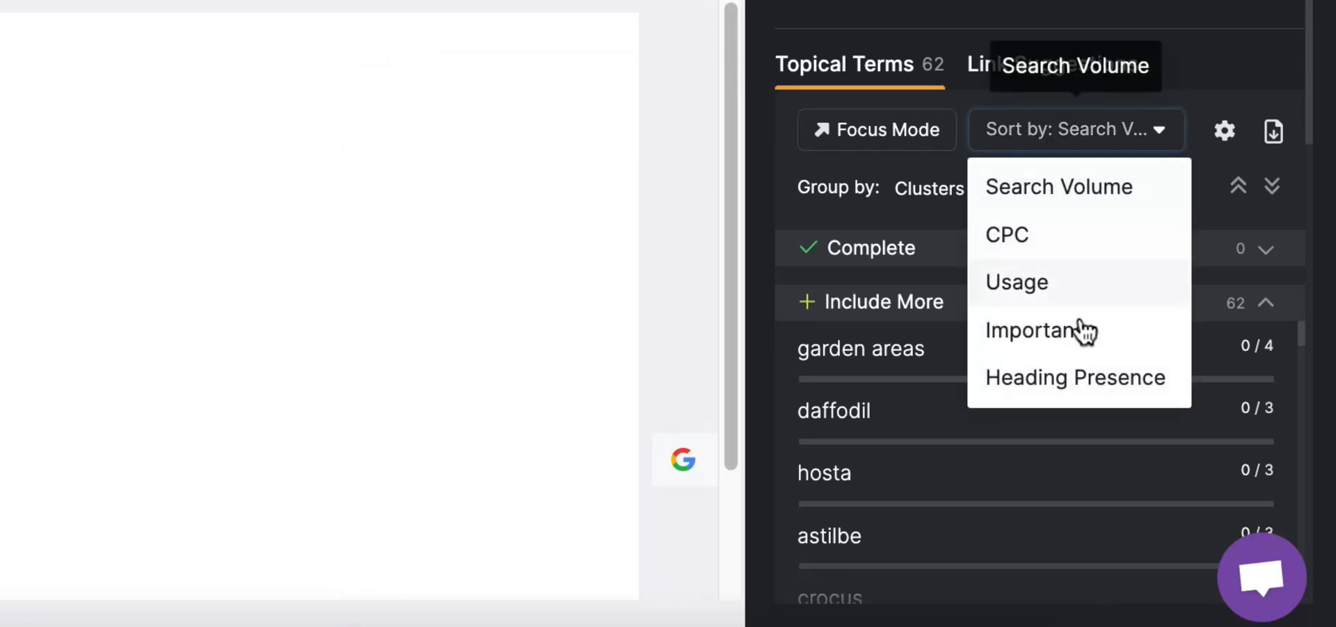
click(1076, 379)
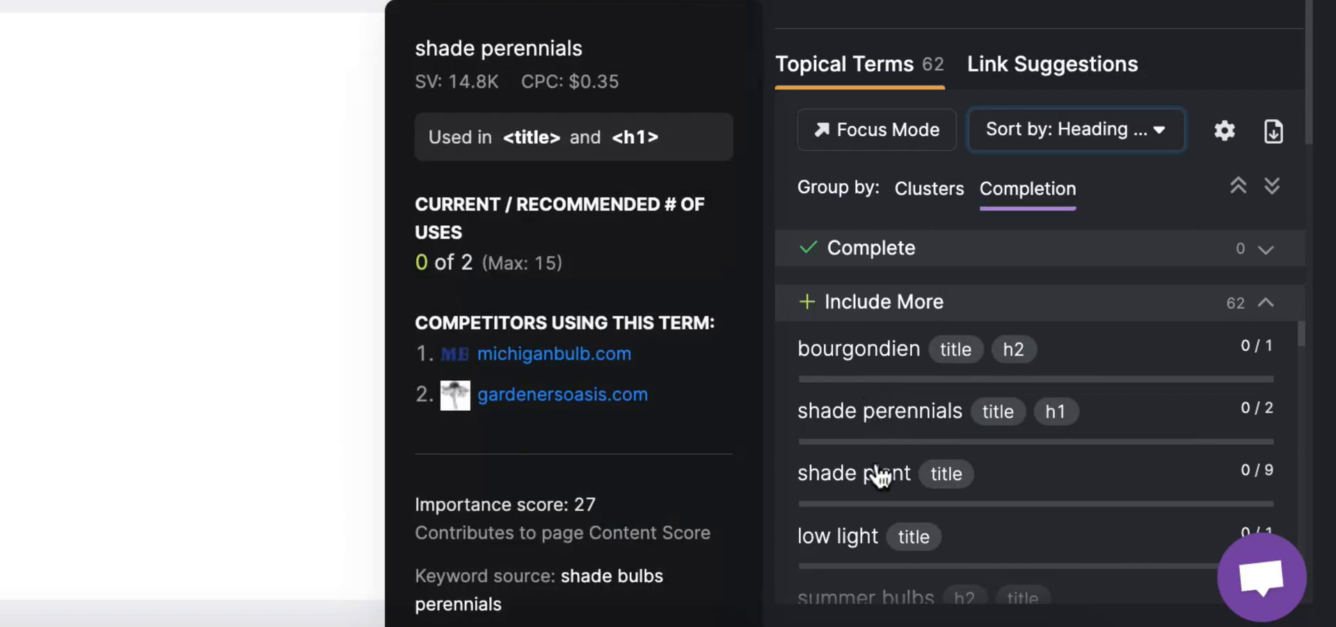
scroll(884, 490, down, 1)
scroll(885, 492, down, 3)
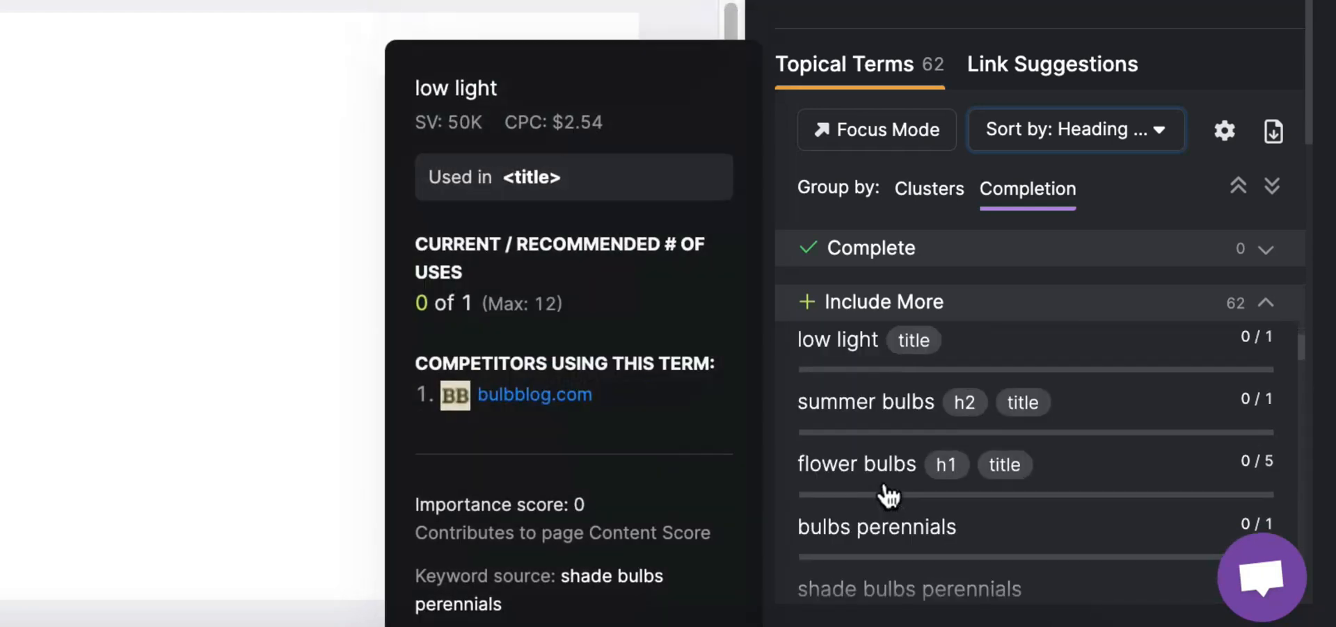
scroll(887, 495, down, 2)
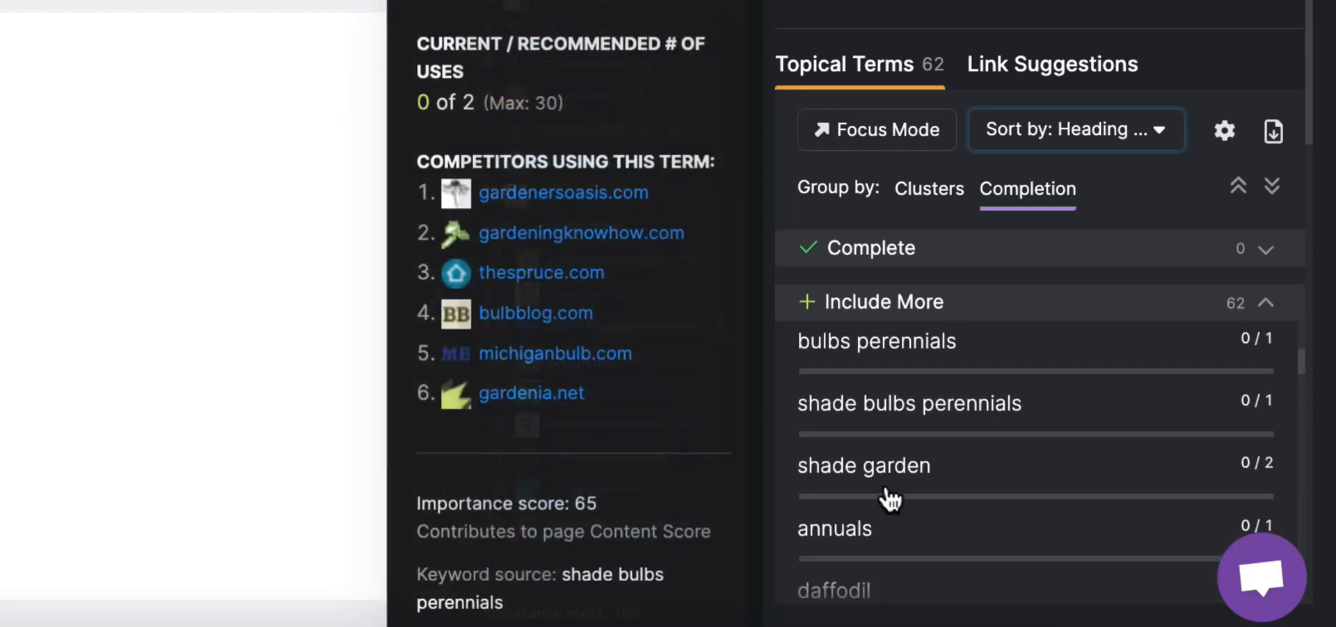
scroll(889, 496, down, 2)
scroll(895, 494, down, 5)
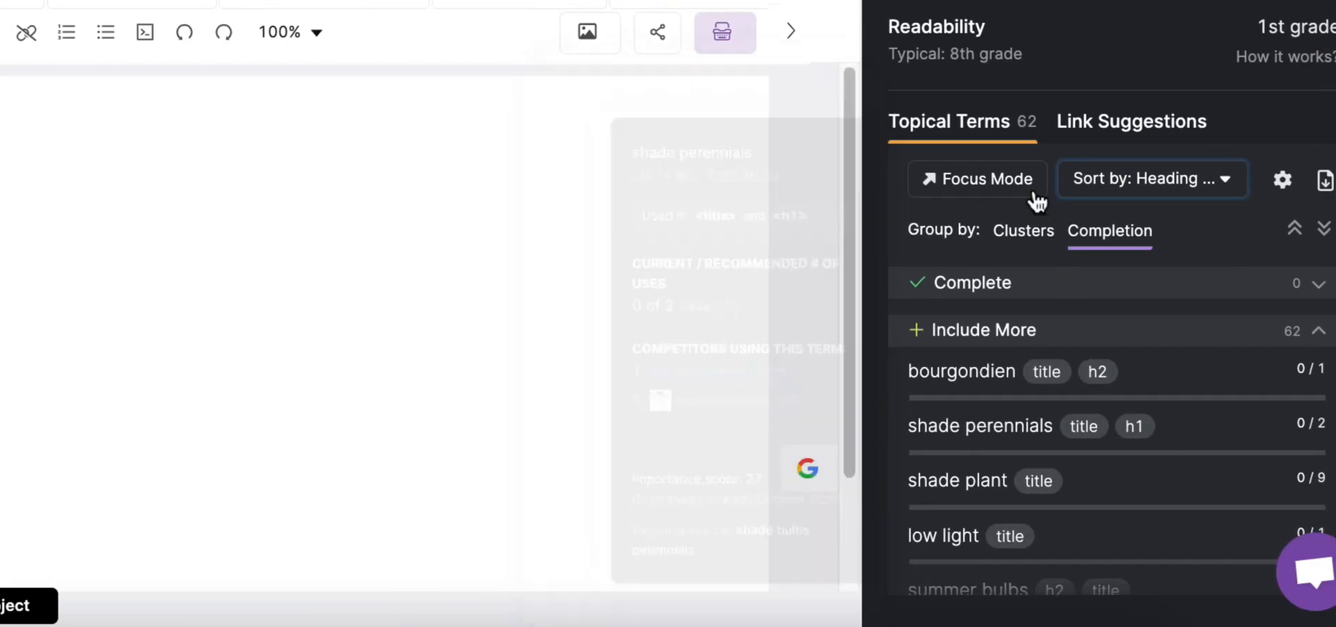
Step: Set the page URL for the link suggestions to letsplantify.com
click(1143, 134)
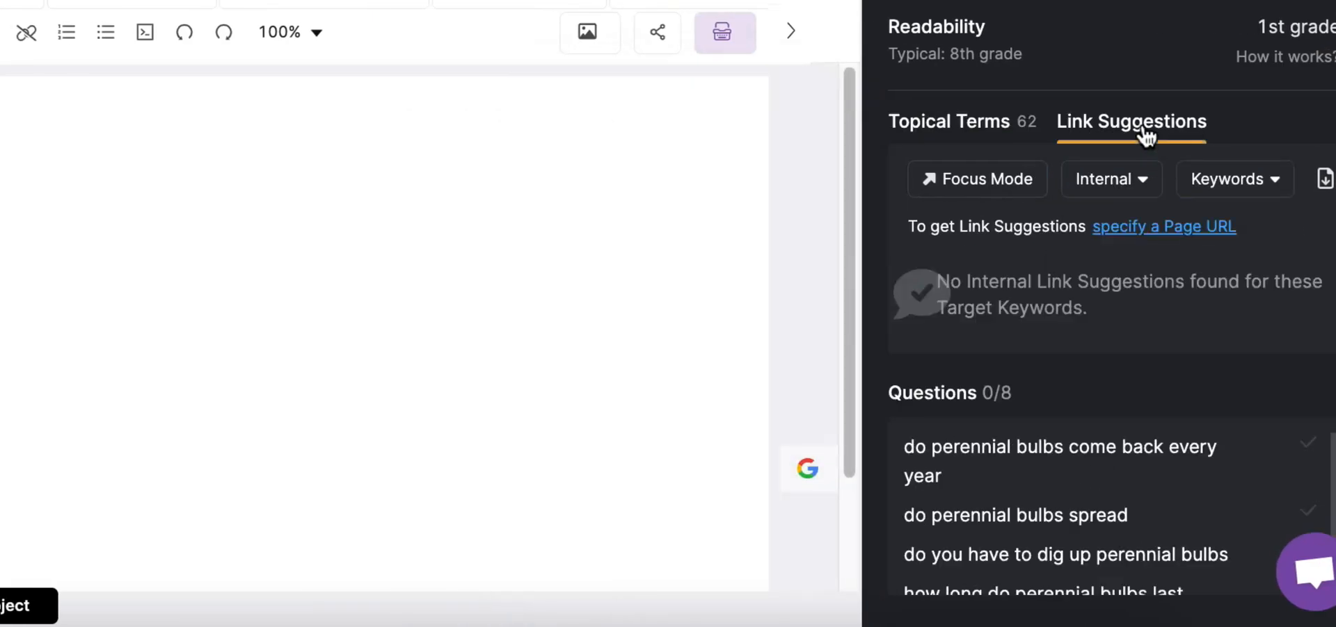
click(1122, 228)
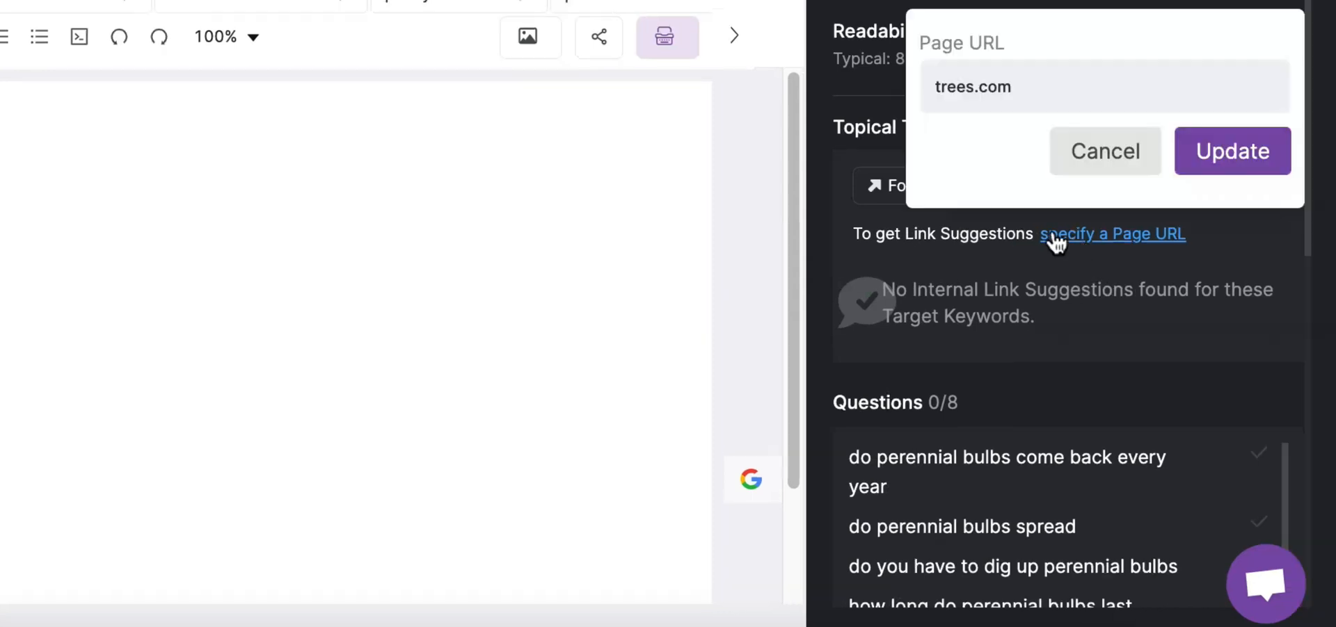
drag(1041, 98, 812, 76)
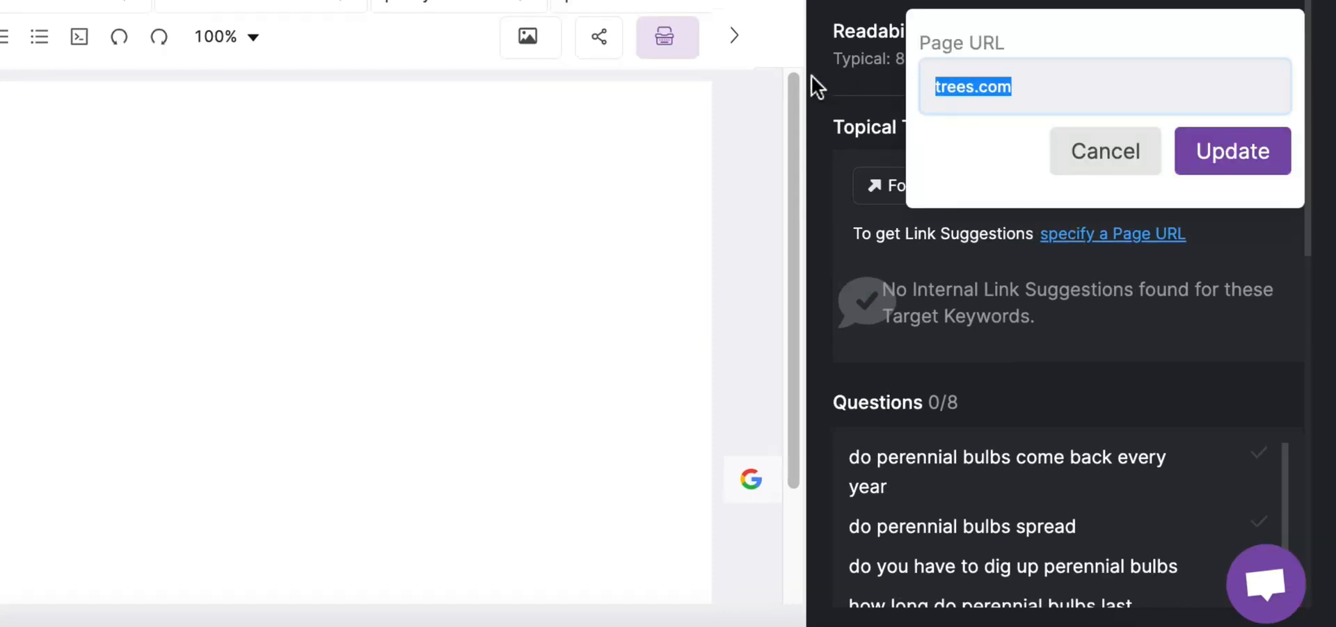
text(lets)
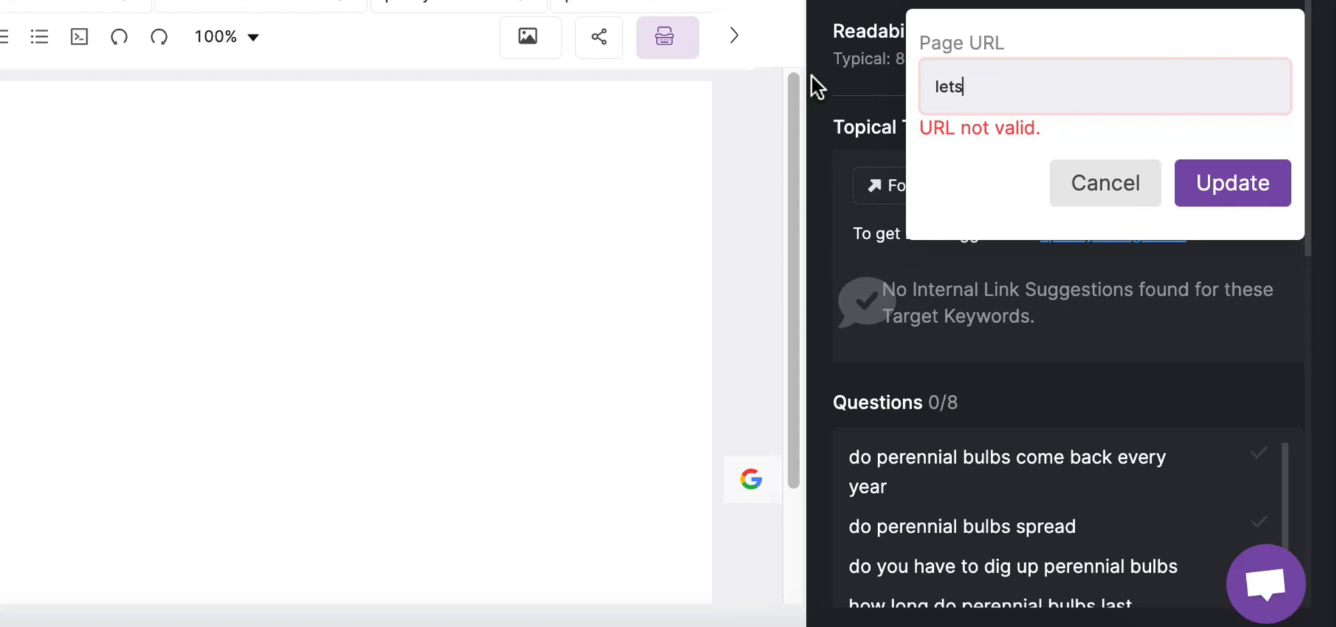
text(plantify.com)
click(1262, 155)
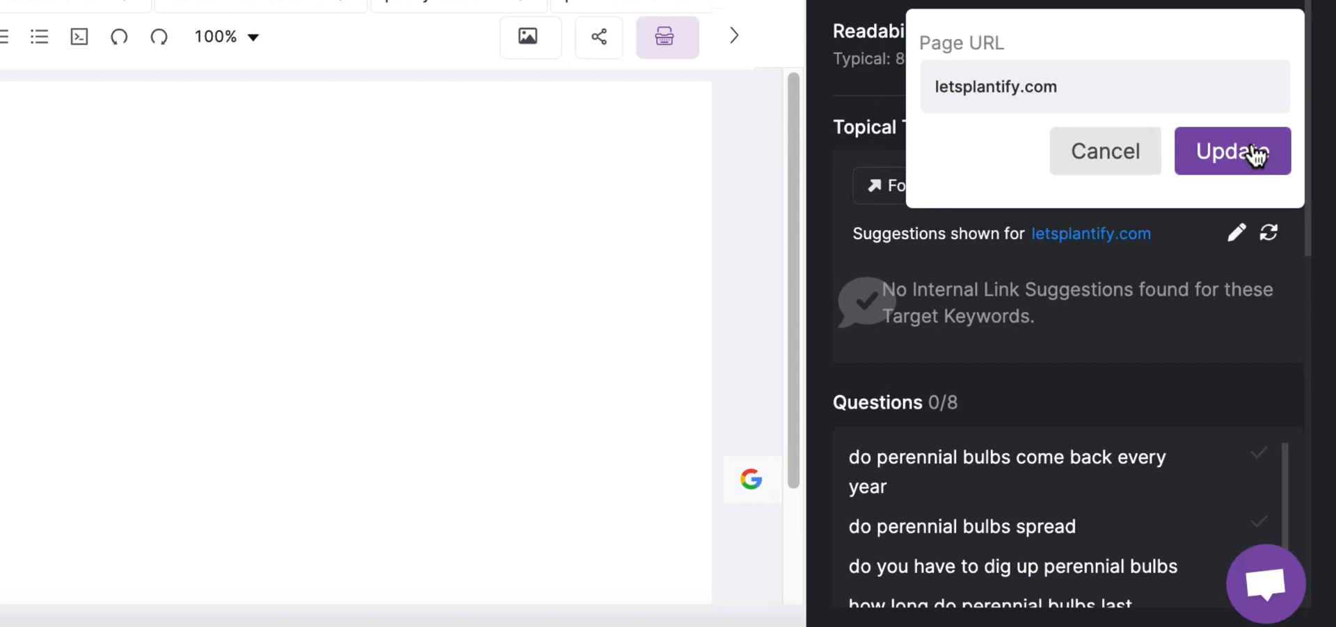
click(1091, 151)
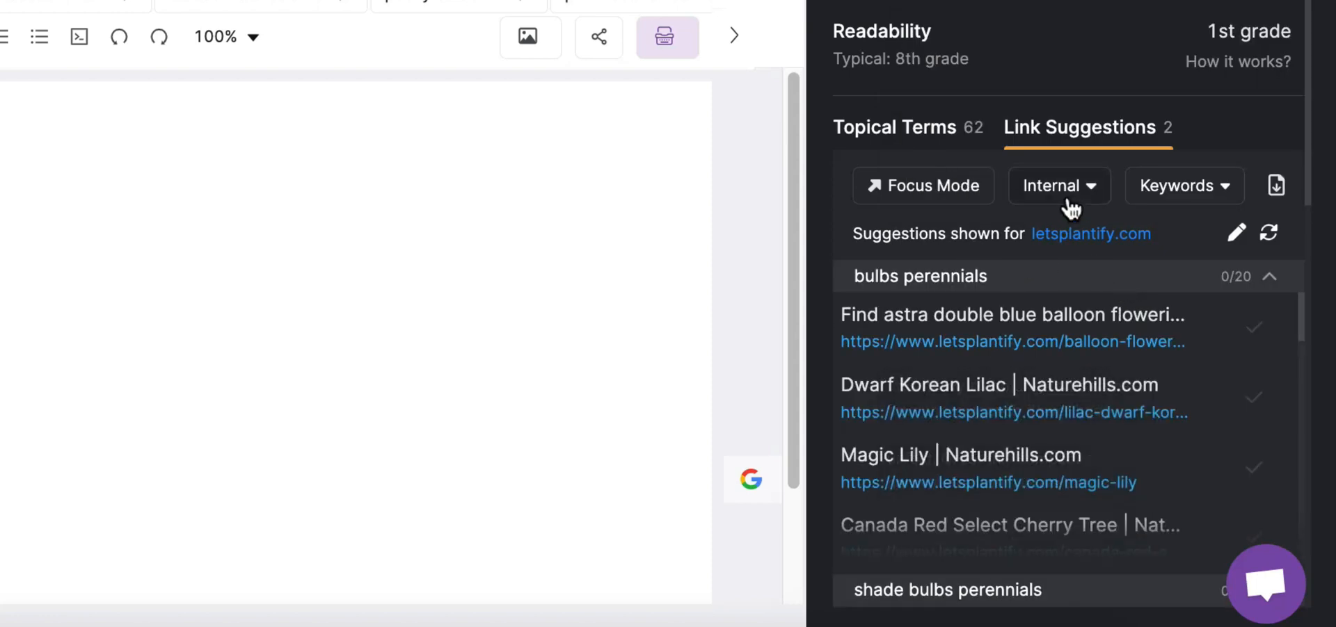
Step: Review the internal link suggestions listed for the bulbs perennials keyword
scroll(1067, 209, down, 4)
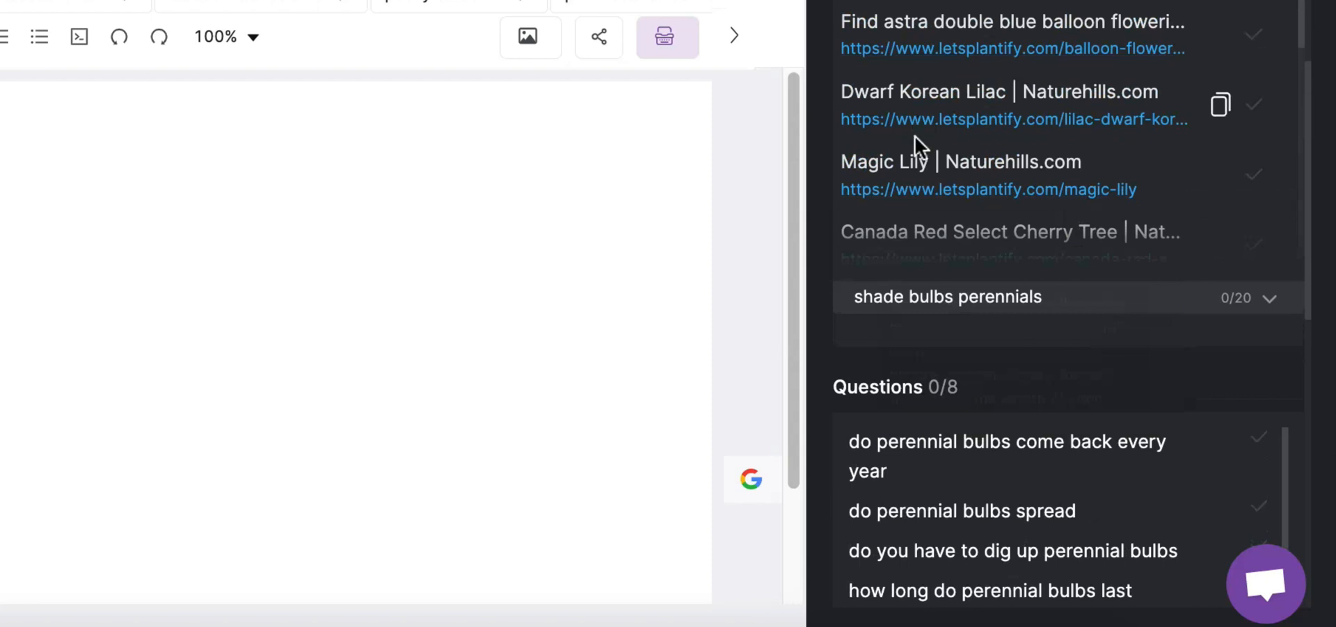
mouse_move(1008, 155)
scroll(1008, 155, down, 1)
scroll(1227, 209, up, 5)
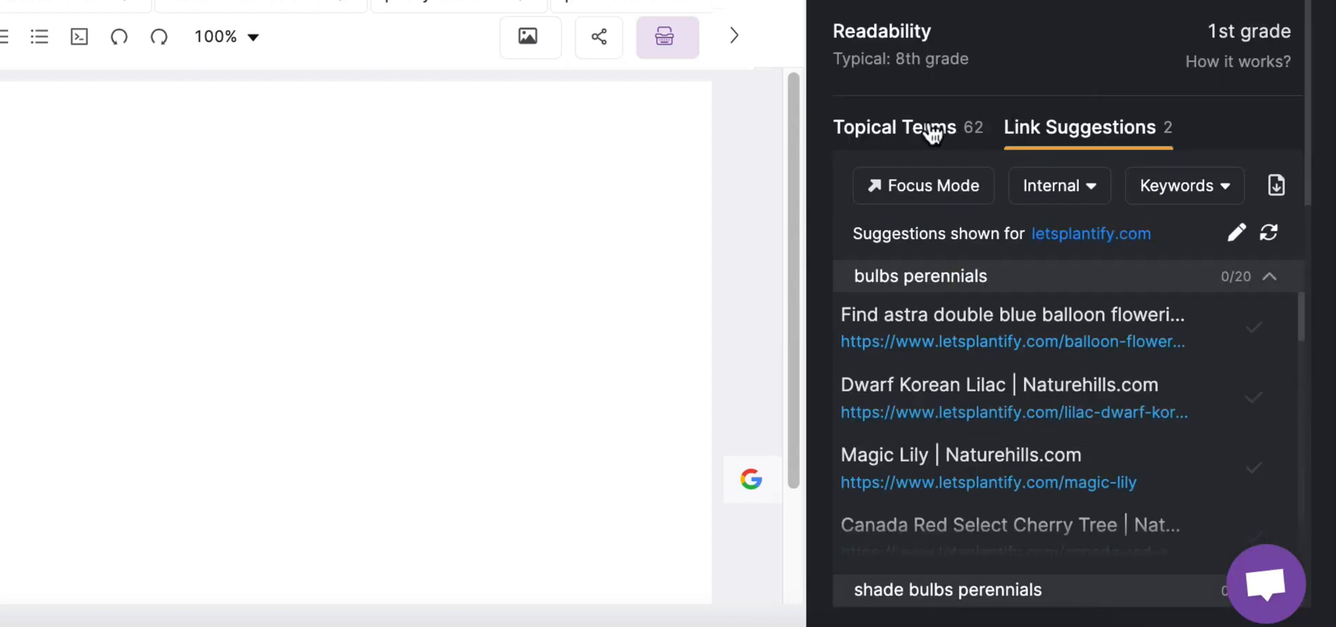
Step: Return to the topical terms and examine the top ranking competitors for bulbs perennials down to the end of their list
click(929, 132)
scroll(1095, 229, down, 10)
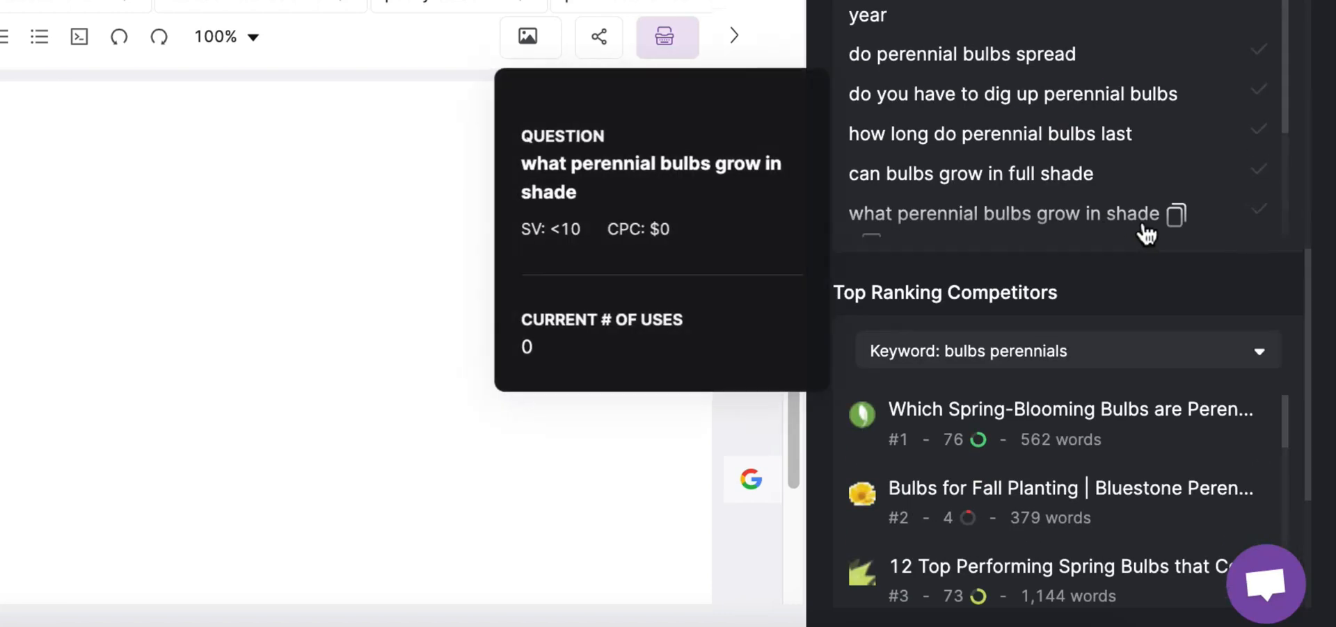
scroll(1218, 268, down, 4)
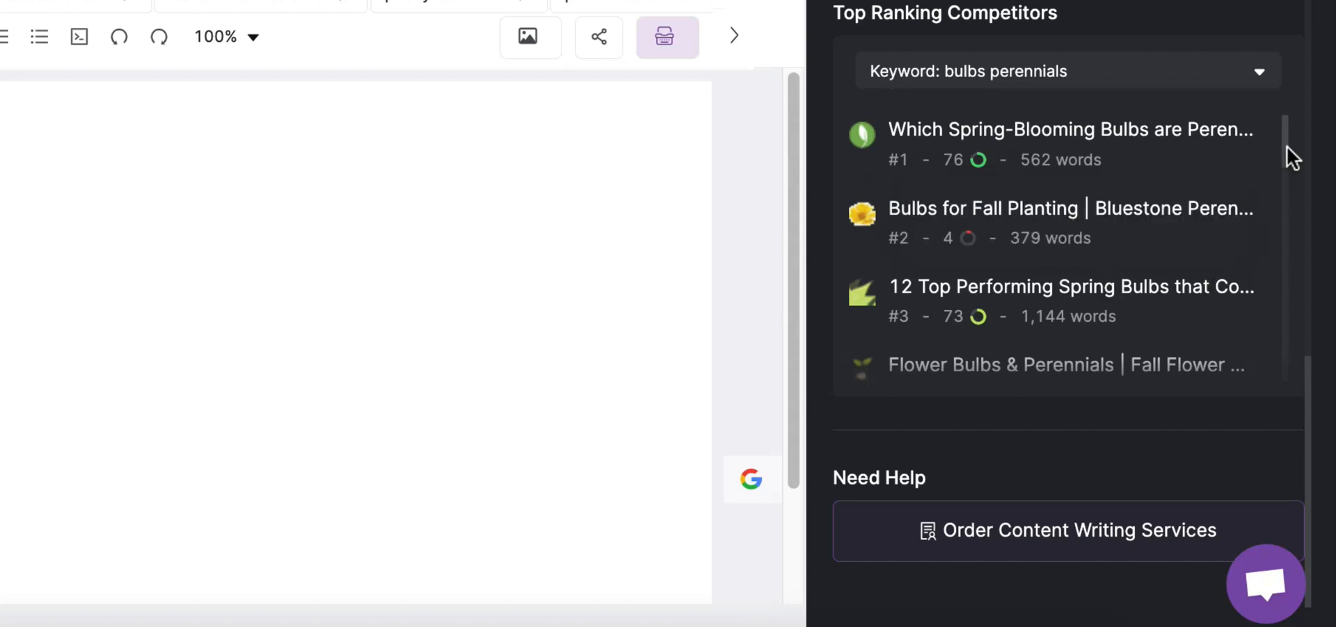
drag(1287, 156, 1304, 403)
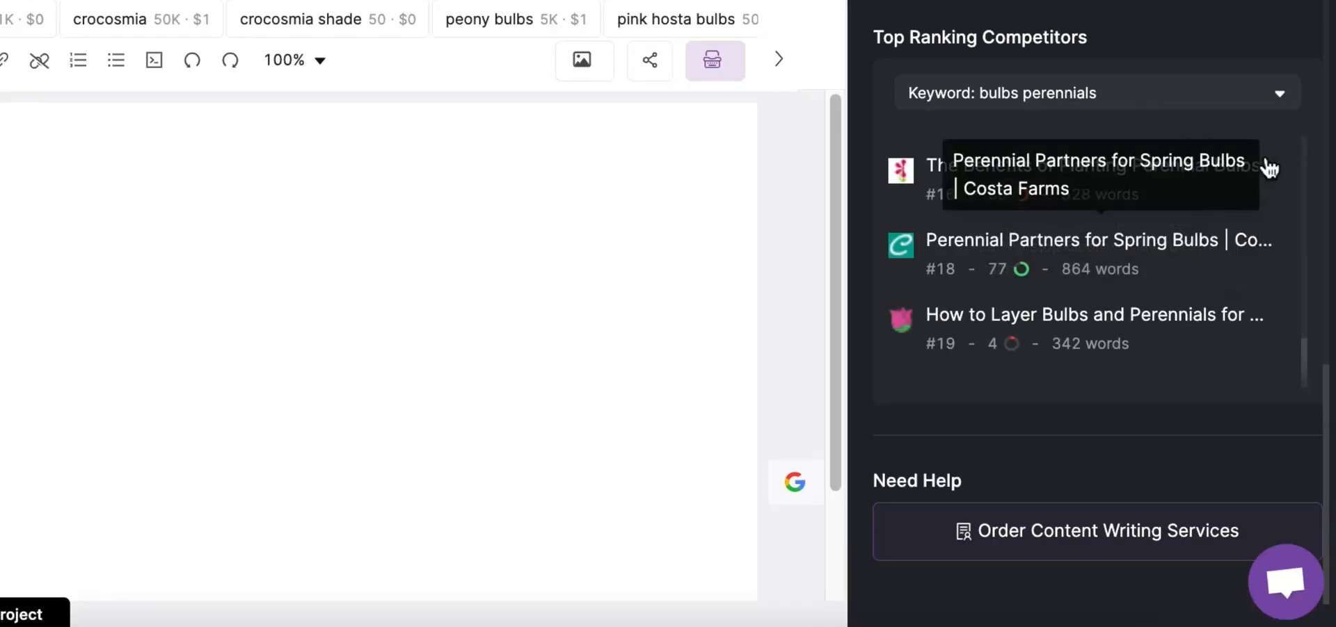
scroll(1264, 153, up, 3)
mouse_move(1261, 115)
scroll(1261, 116, up, 3)
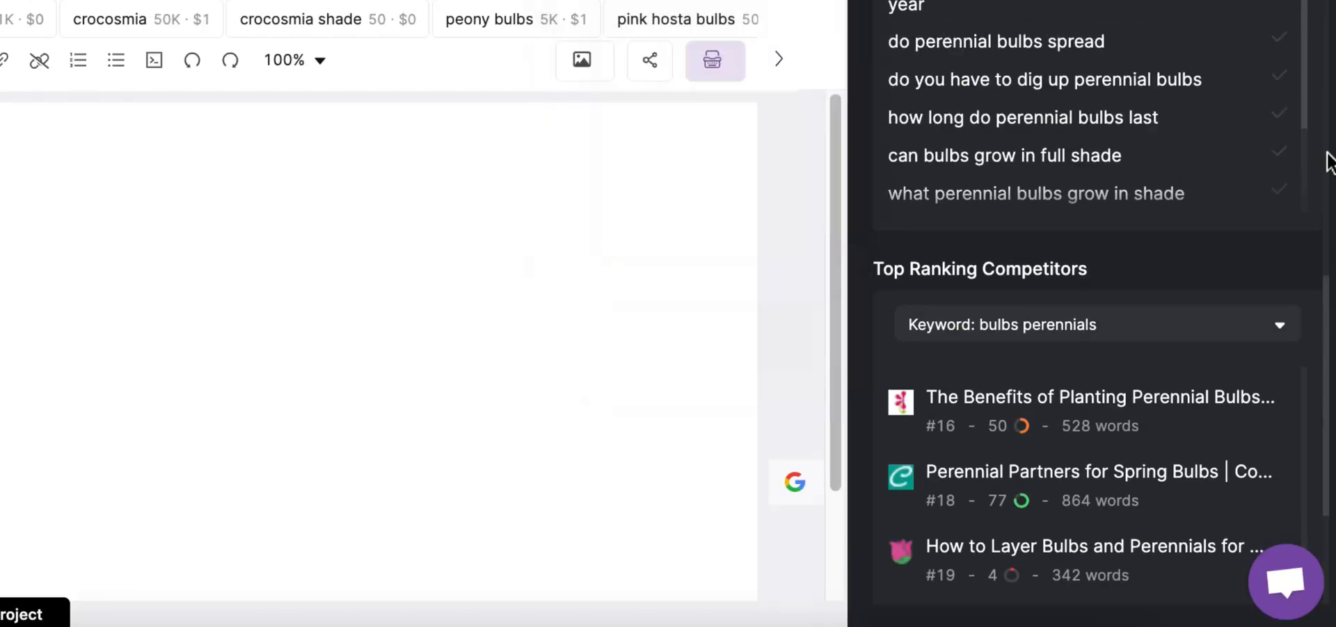
Step: Read through the suggested questions about perennial bulbs to the end of their list
scroll(1328, 161, up, 3)
mouse_move(1073, 254)
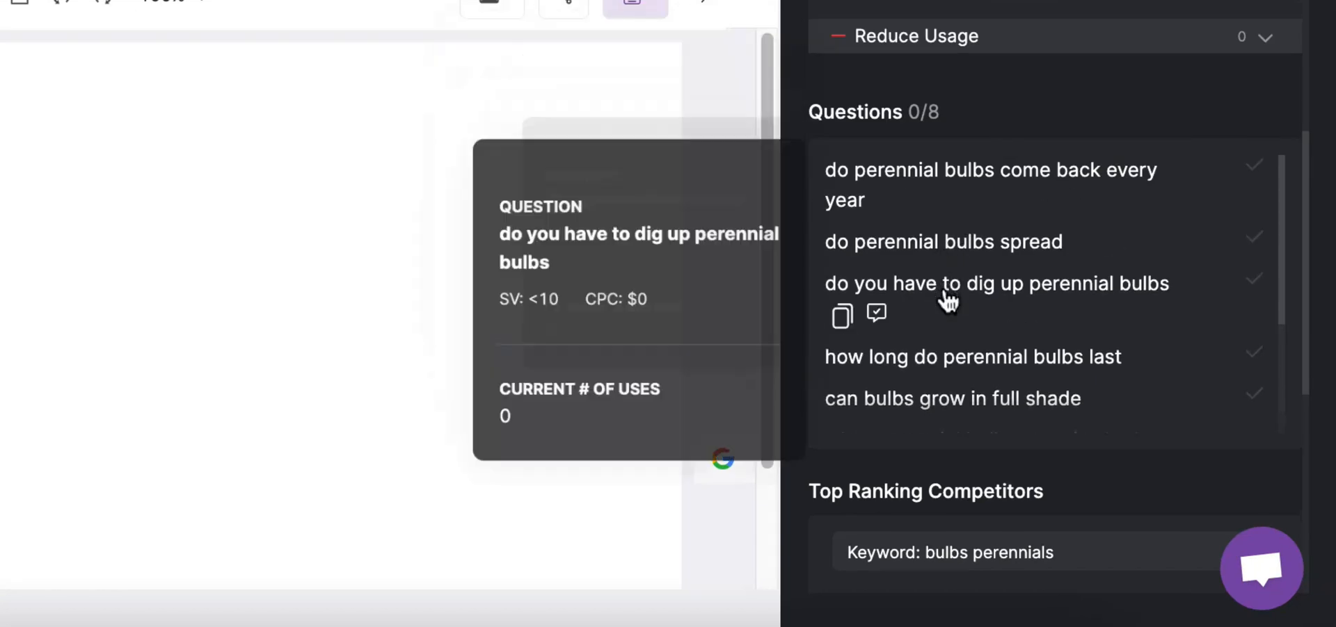
mouse_move(977, 372)
scroll(977, 373, down, 3)
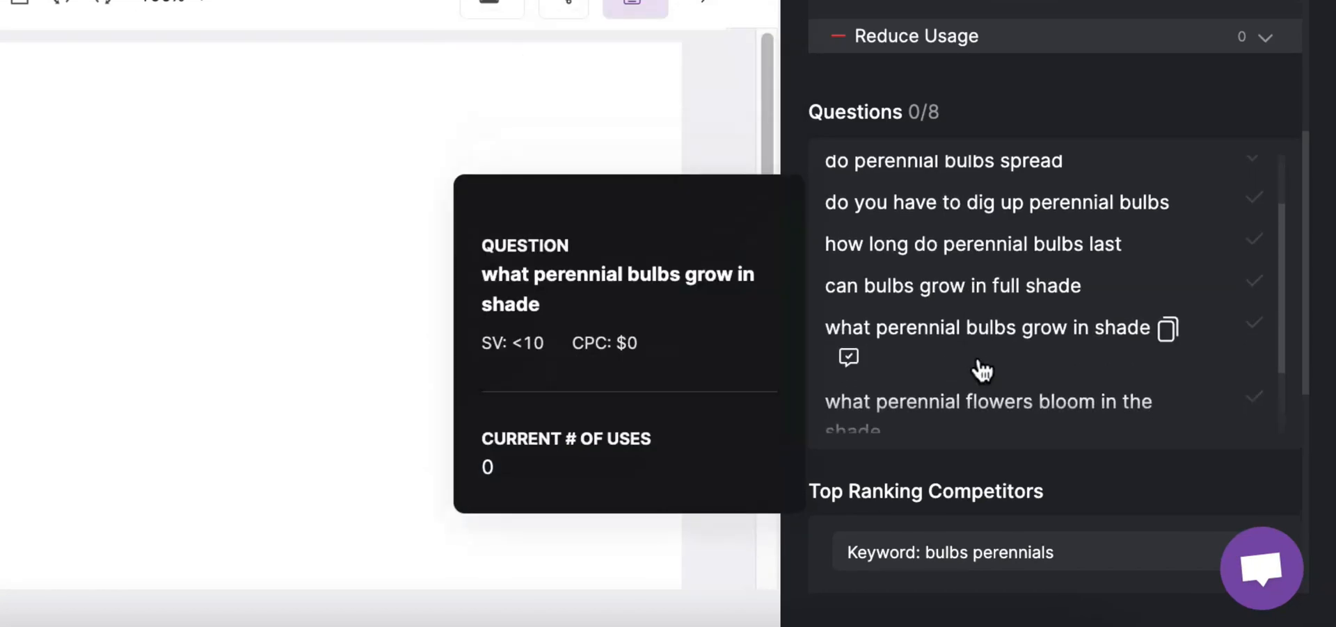
scroll(986, 355, down, 1)
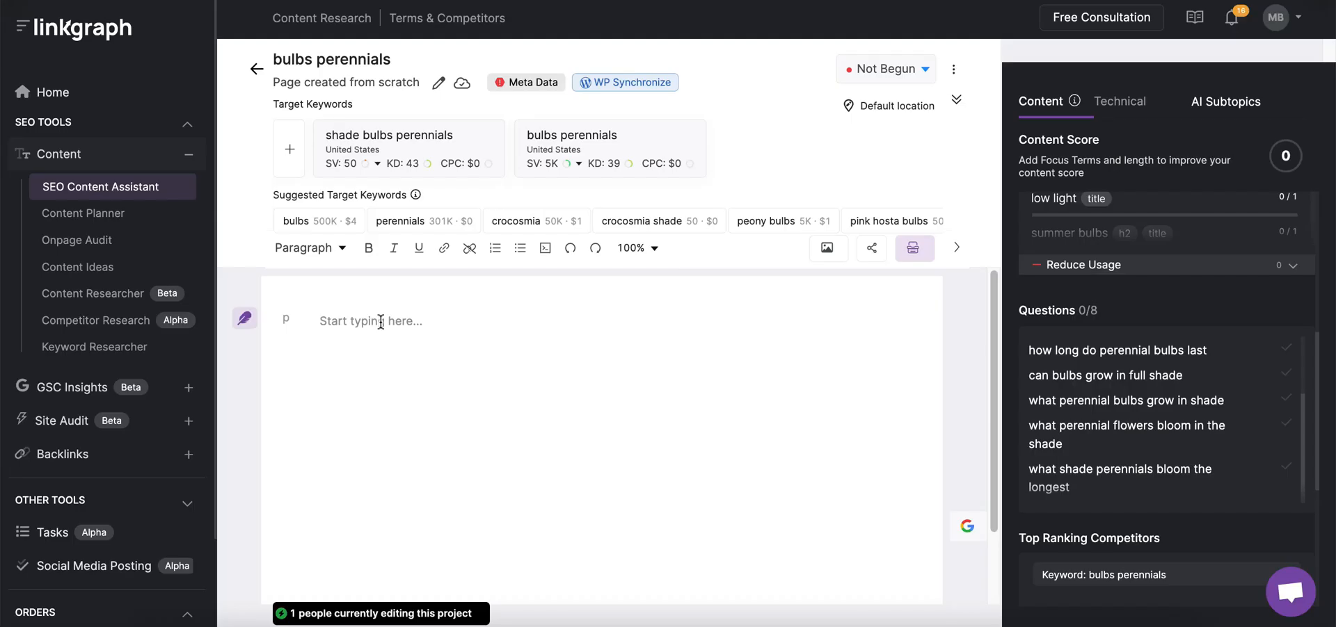
Step: Write the article title "Best Perennial Bulbs to Plant in Fall" in the document and format it as Heading 1
text(Bes)
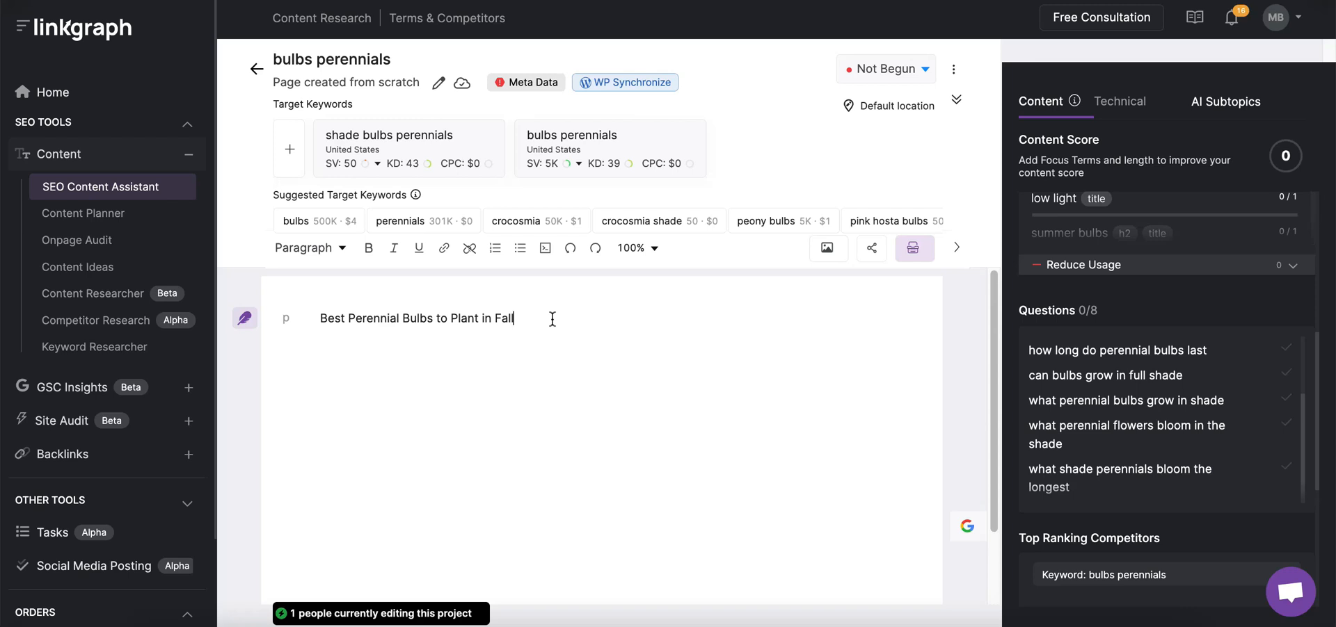
drag(550, 319, 316, 320)
click(304, 251)
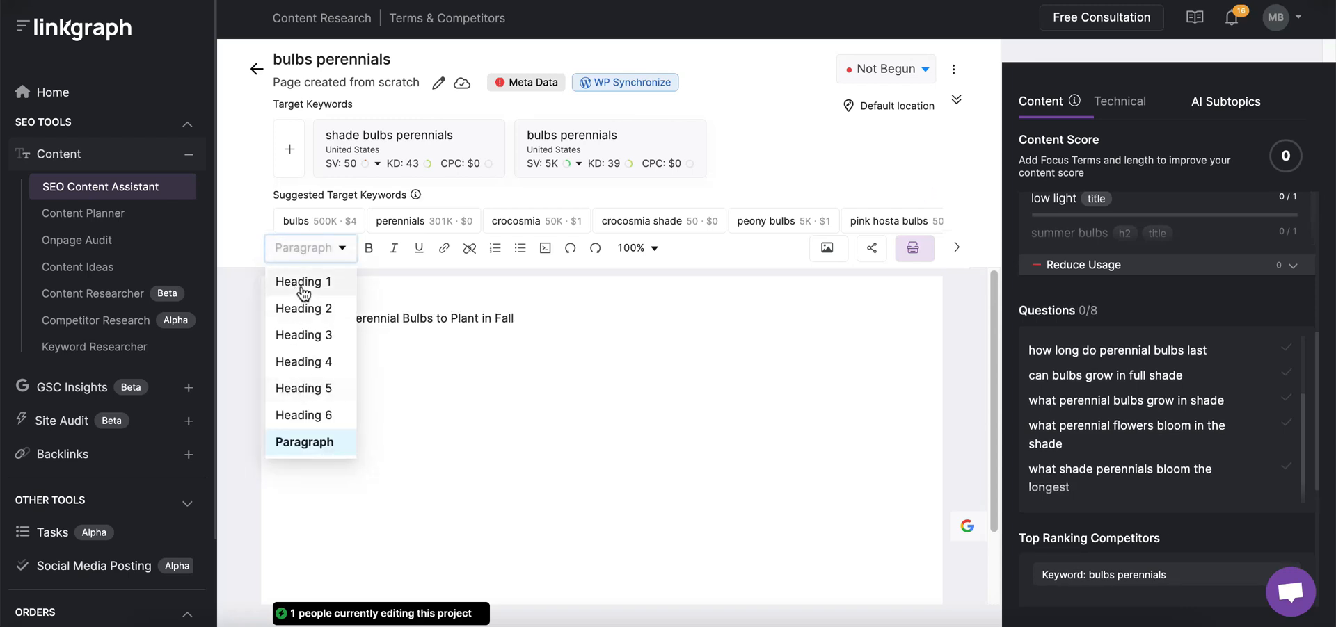
click(303, 282)
Step: Set the meta title to "Best Perennial Bulbs to Plant in Fall" in the article's metadata
drag(755, 342, 292, 318)
click(525, 83)
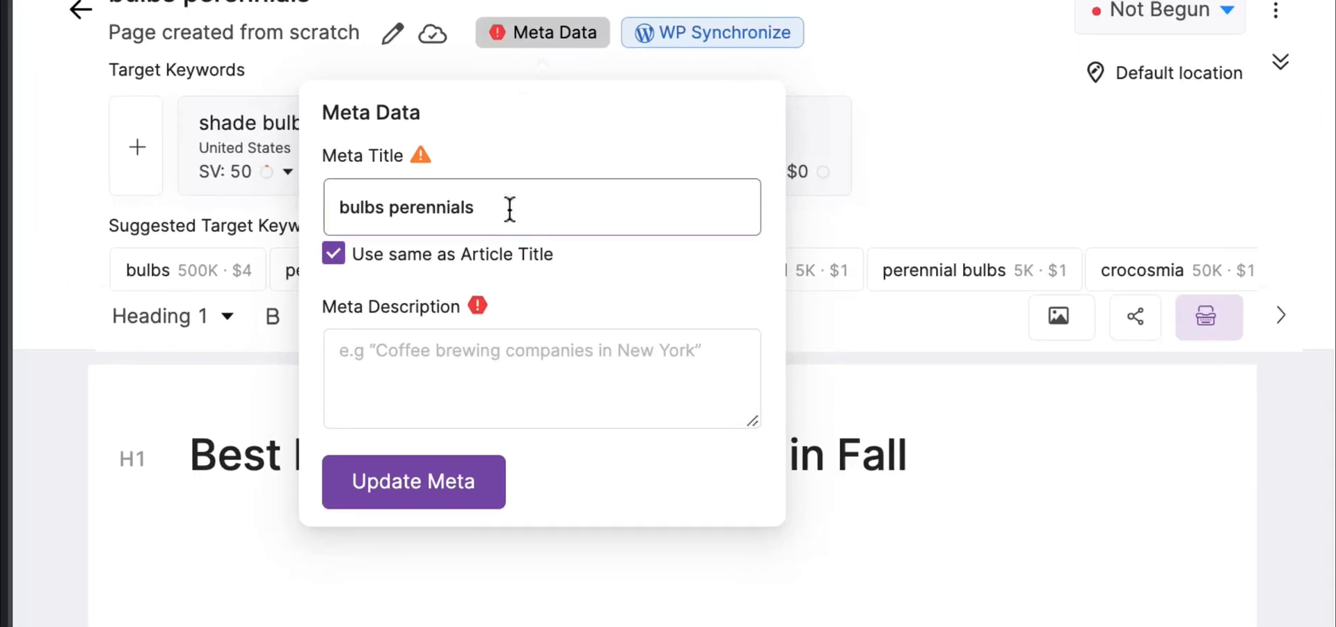
drag(520, 184, 369, 181)
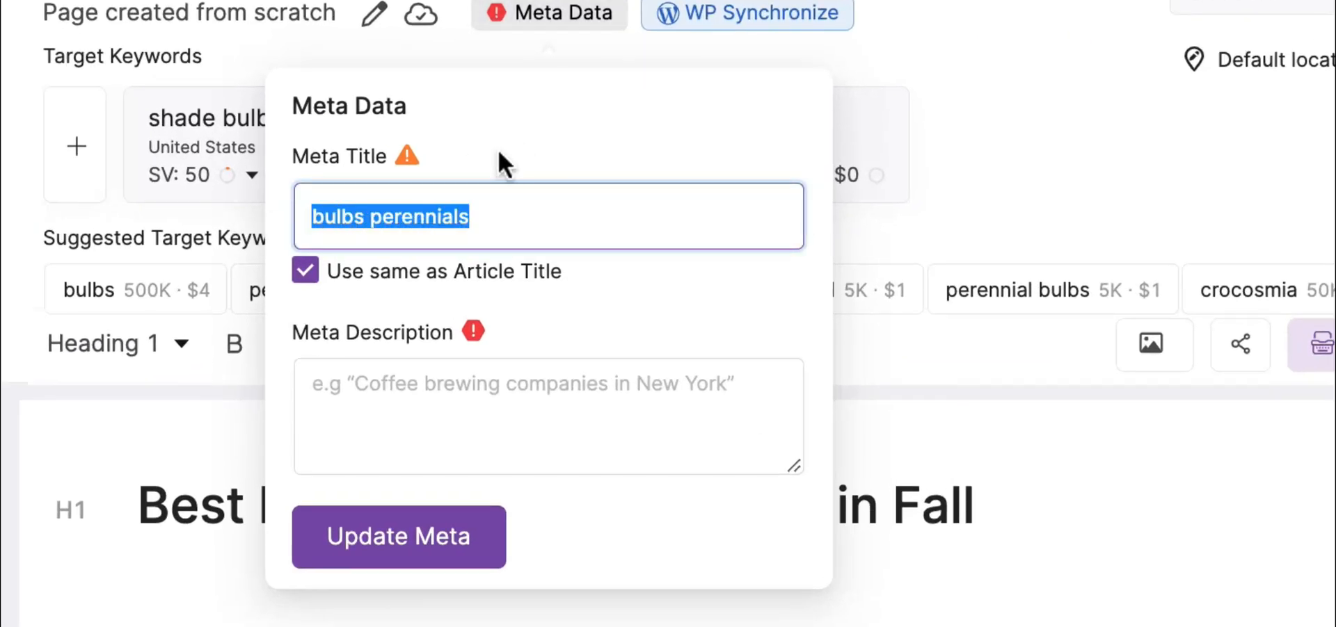
text(Best Per)
text(e)
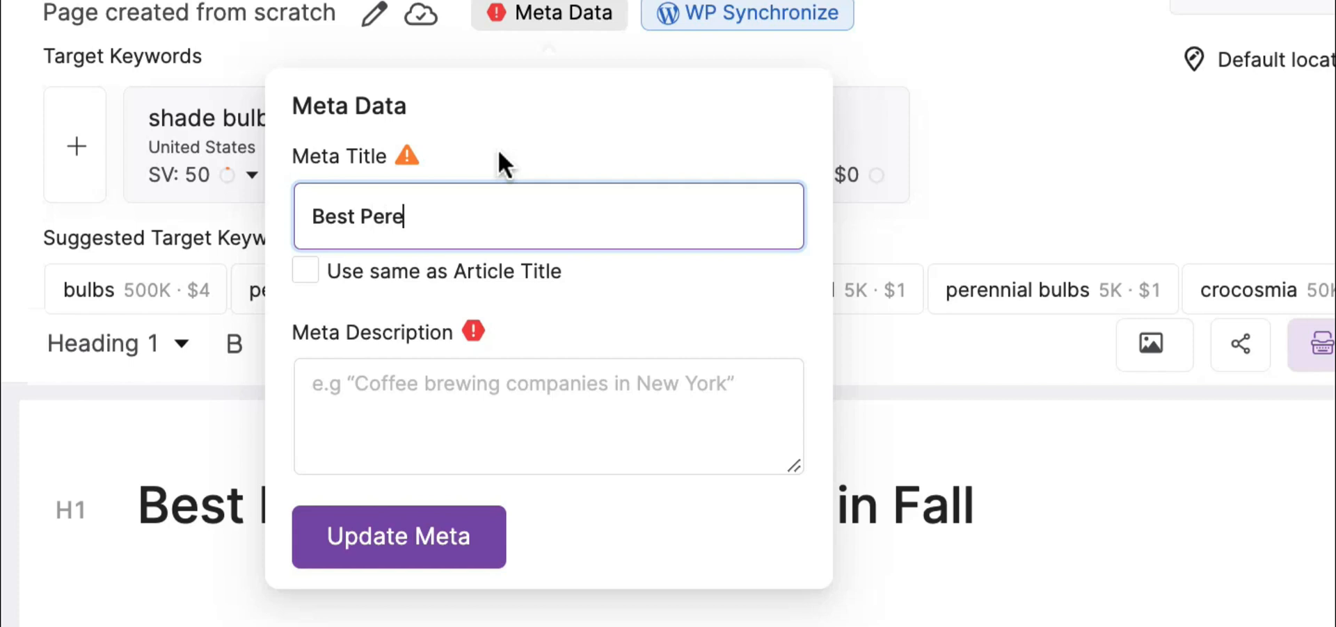
text(nnial Bulbs to Plant in Fall)
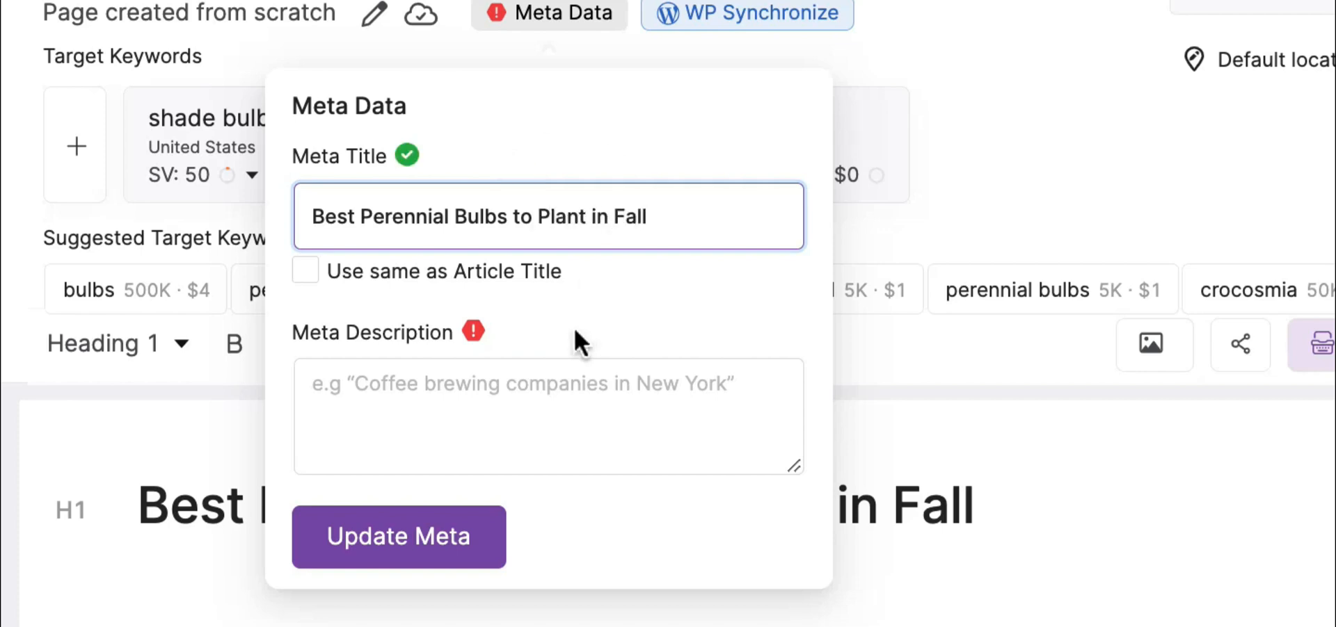
Step: Draft a meta description about planning ahead for a colorful, bloom-filled Spring by planting the best perennial bulbs in Fall
click(504, 386)
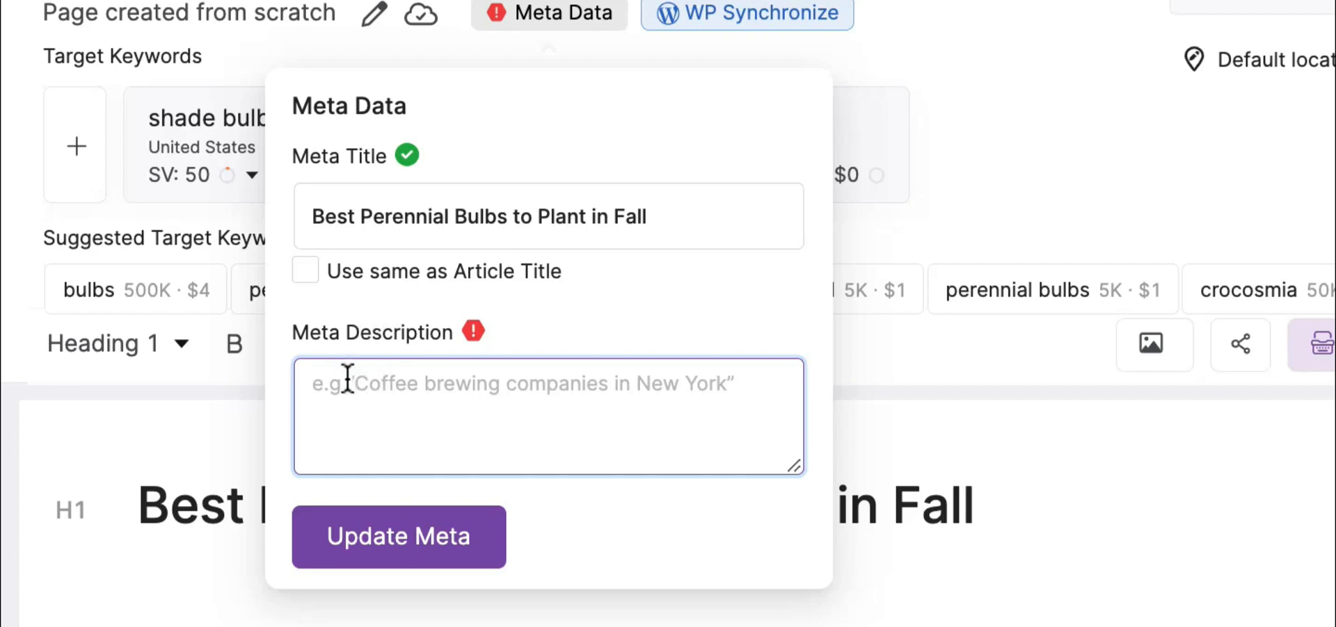
text(When it comes to having a color)
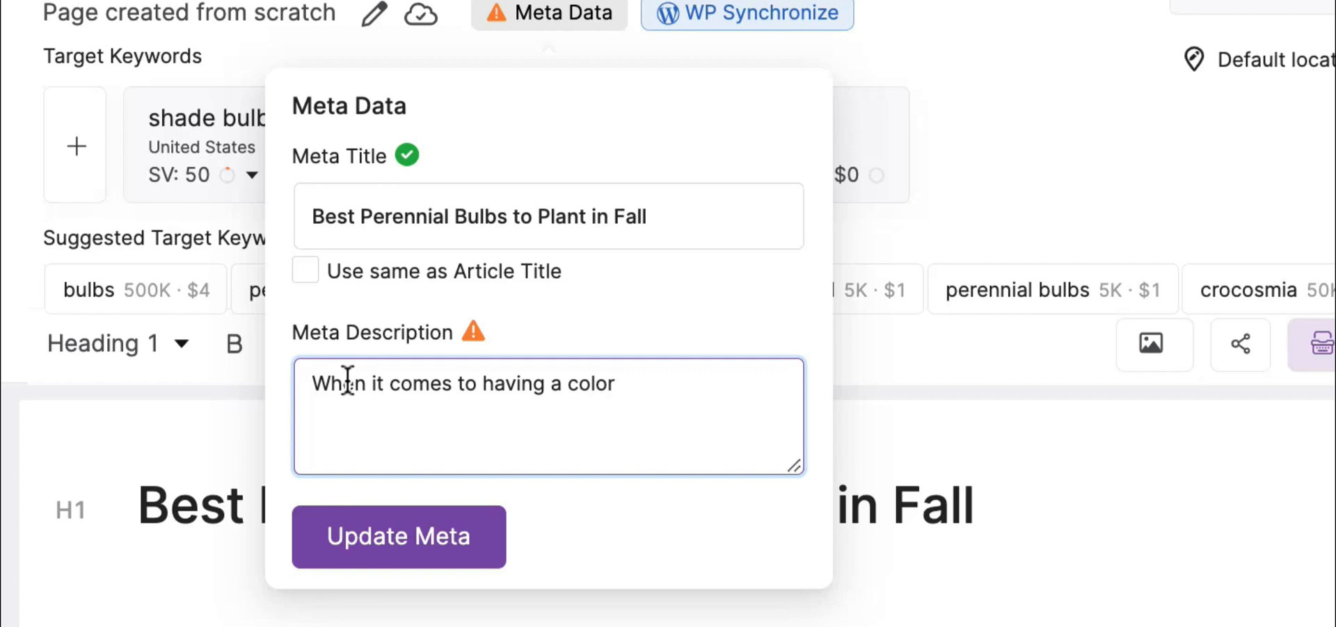
text(ul, bloom-filled Spring, you mu)
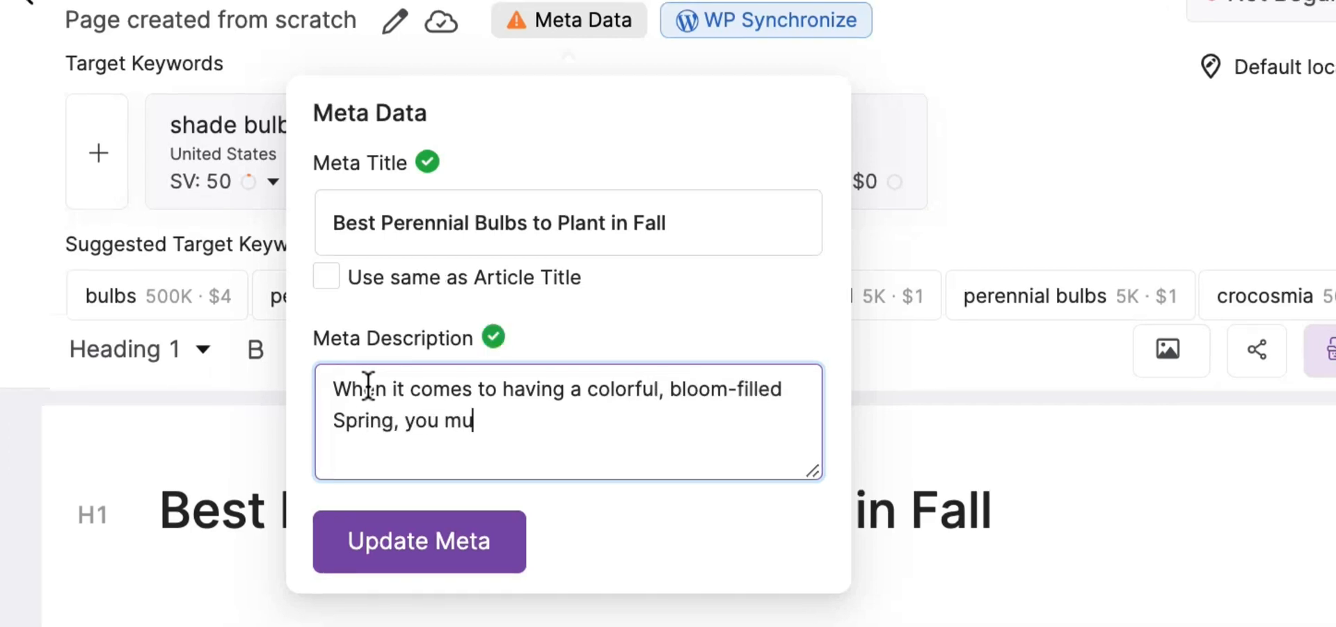
text(st plan ahead and plant the best )
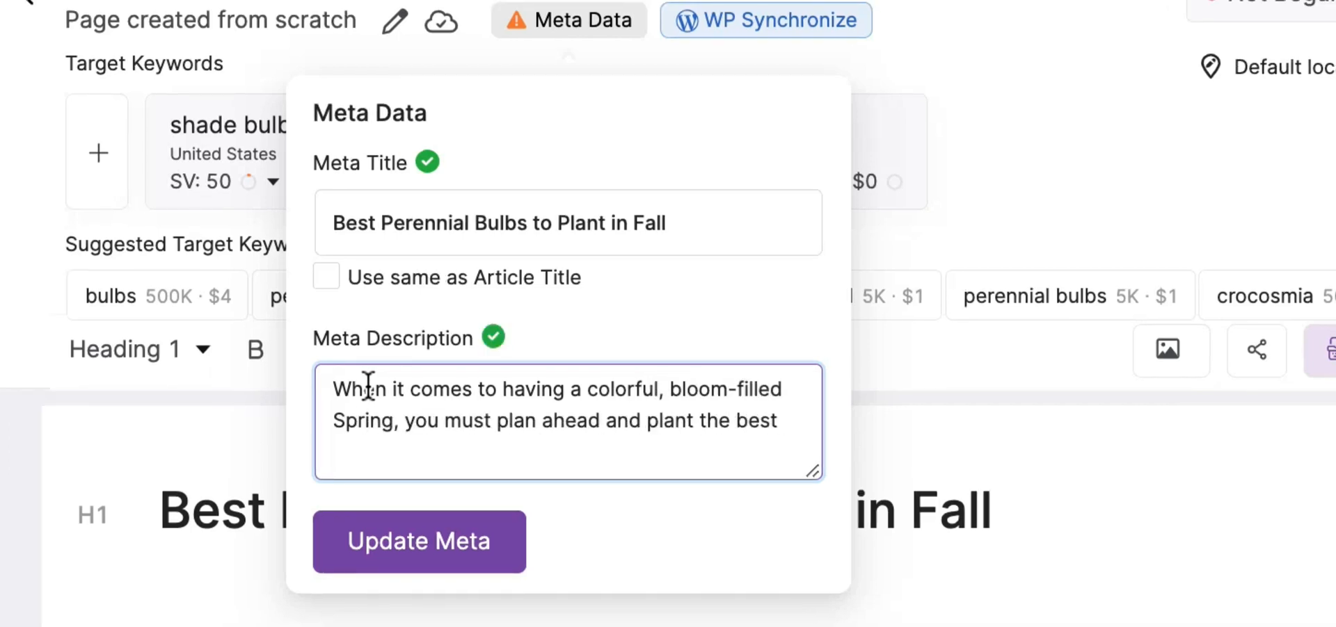
text(perennial bulbs in Fall. Which to choose? Thi)
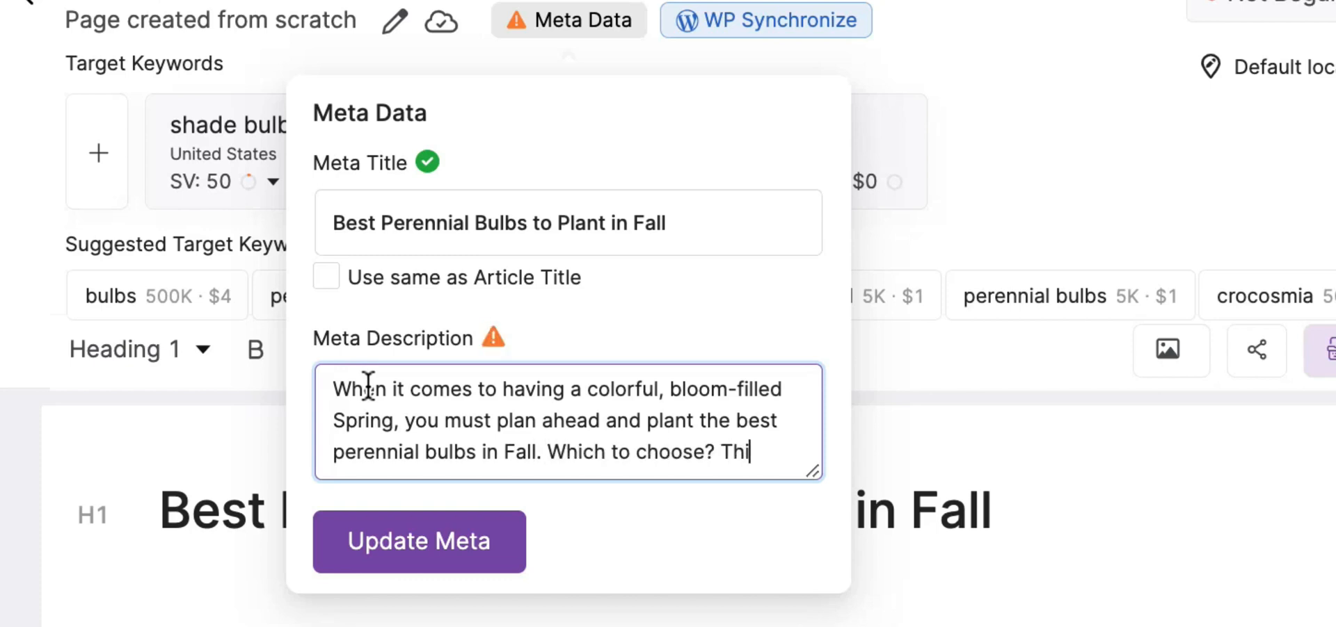
text(s article will provide you with the)
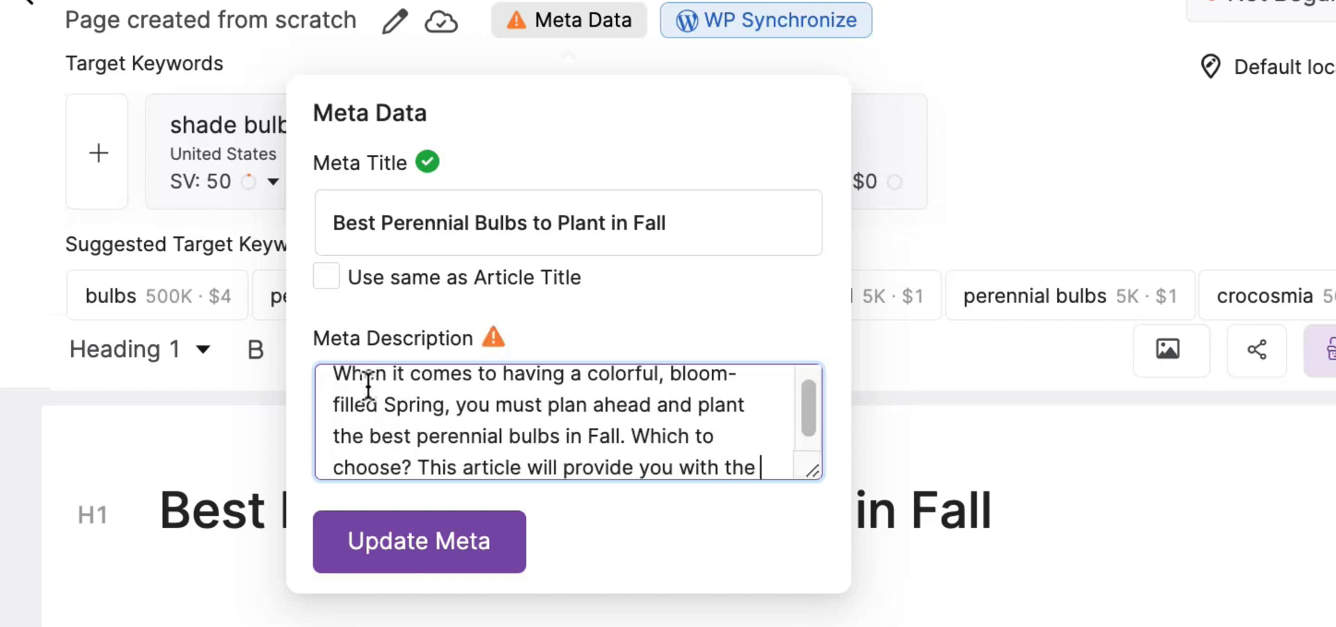
Step: Replace everything after the meta description's first sentence with "Here's how."
key(BackSpace)
key(BackSpace)
key(BackSpace)
key(BackSpace)
key(BackSpace)
key(BackSpace)
key(BackSpace)
key(BackSpace)
key(BackSpace)
key(BackSpace)
key(BackSpace)
key(BackSpace)
key(BackSpace)
key(BackSpace)
key(BackSpace)
key(BackSpace)
key(BackSpace)
key(BackSpace)
key(BackSpace)
key(BackSpace)
text(Check)
key(BackSpace)
key(BackSpace)
key(BackSpace)
key(BackSpace)
key(BackSpace)
key(BackSpace)
text(Here's how.)
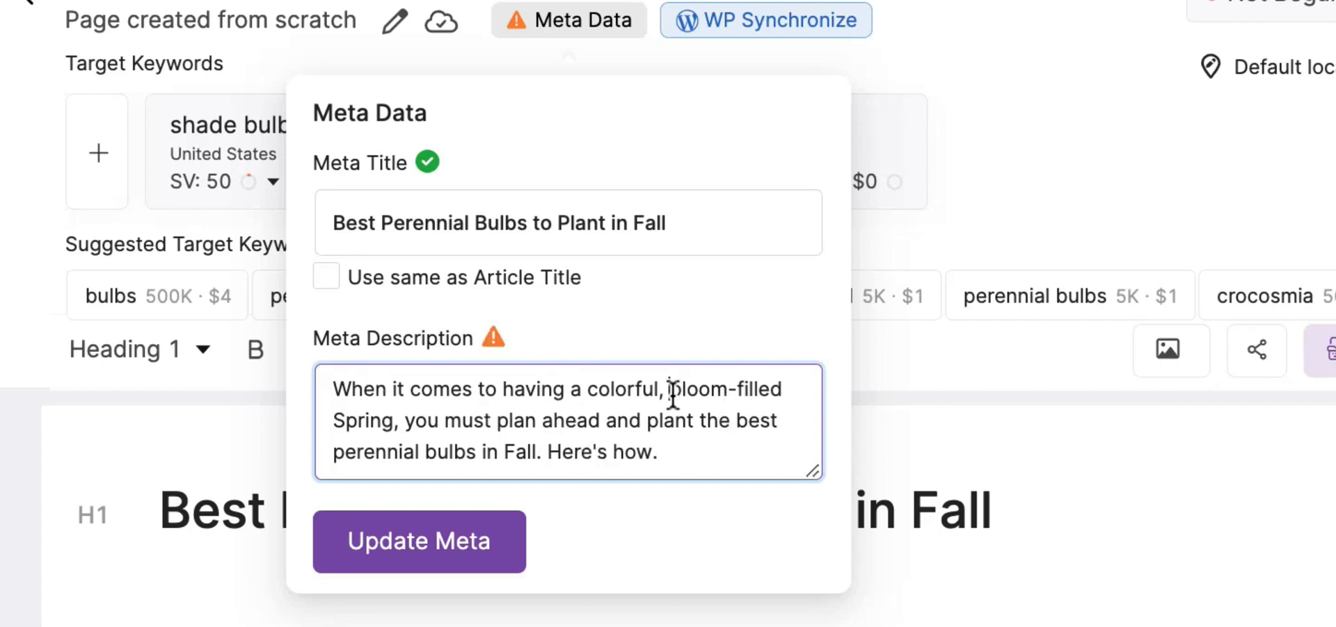
Step: Remove "colorful," from the meta description and save the updated metadata
drag(672, 395, 590, 394)
key(BackSpace)
click(482, 560)
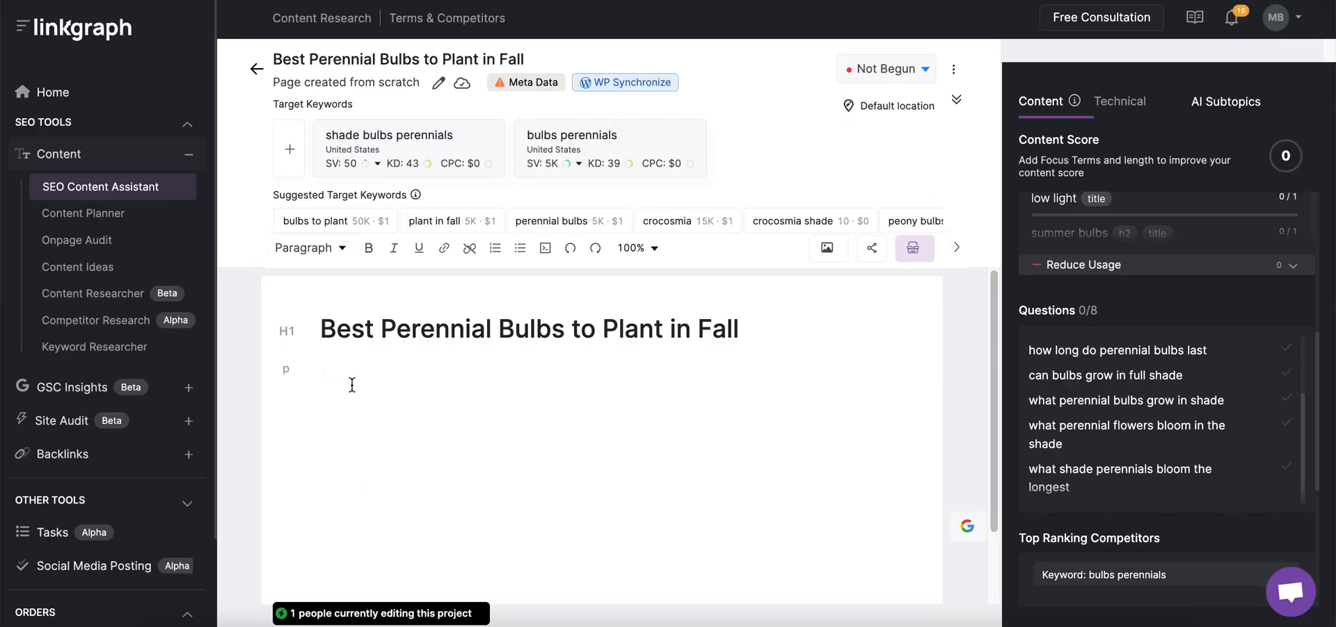
Step: Write an introductory paragraph on perennial bulbs brightening a yard, ending with advice to order the best perennial bulbs to plant in fall
text(Per)
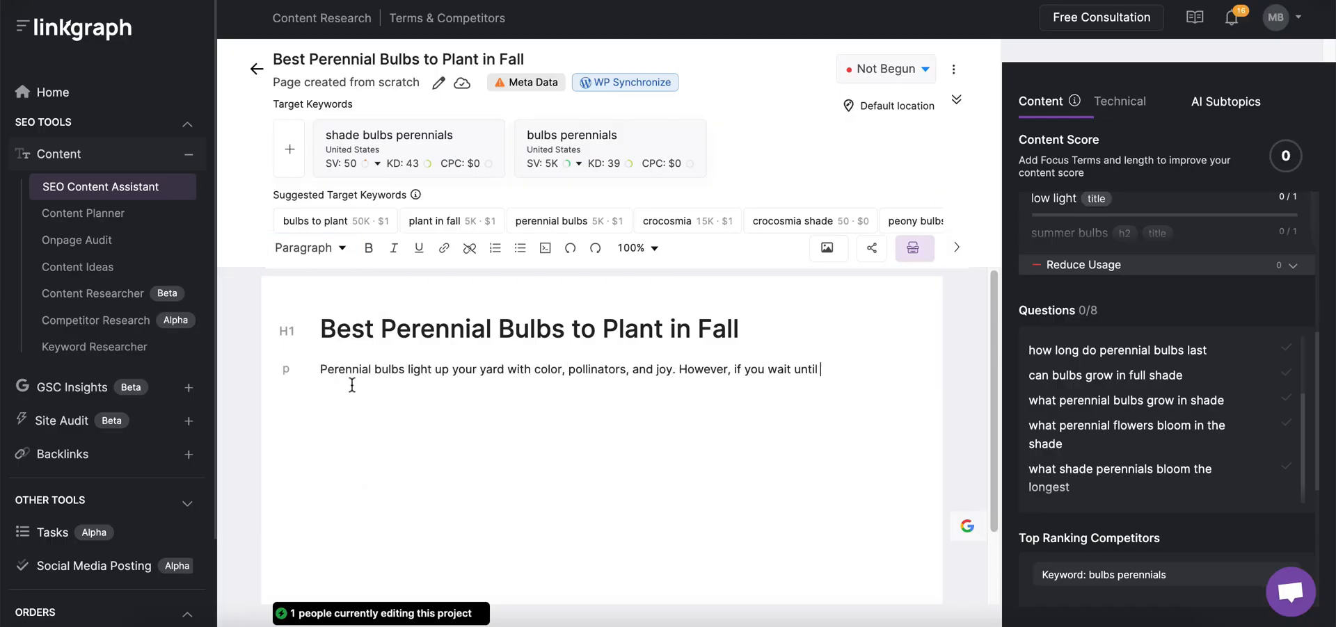
text(Spring to plant)
text(hance they will not bloom )
text(yard filled with Spring-time and Summer fun,)
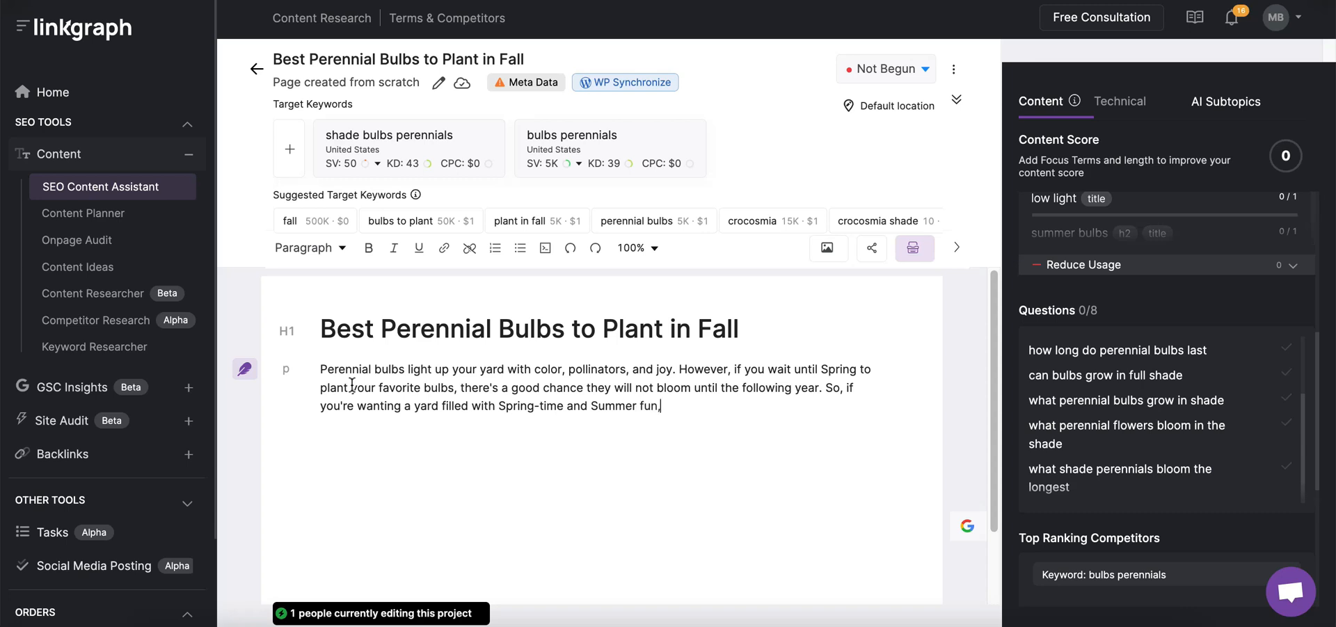
text( begin planning your garden now by ordering the best perennial bulbs to plant in fall.)
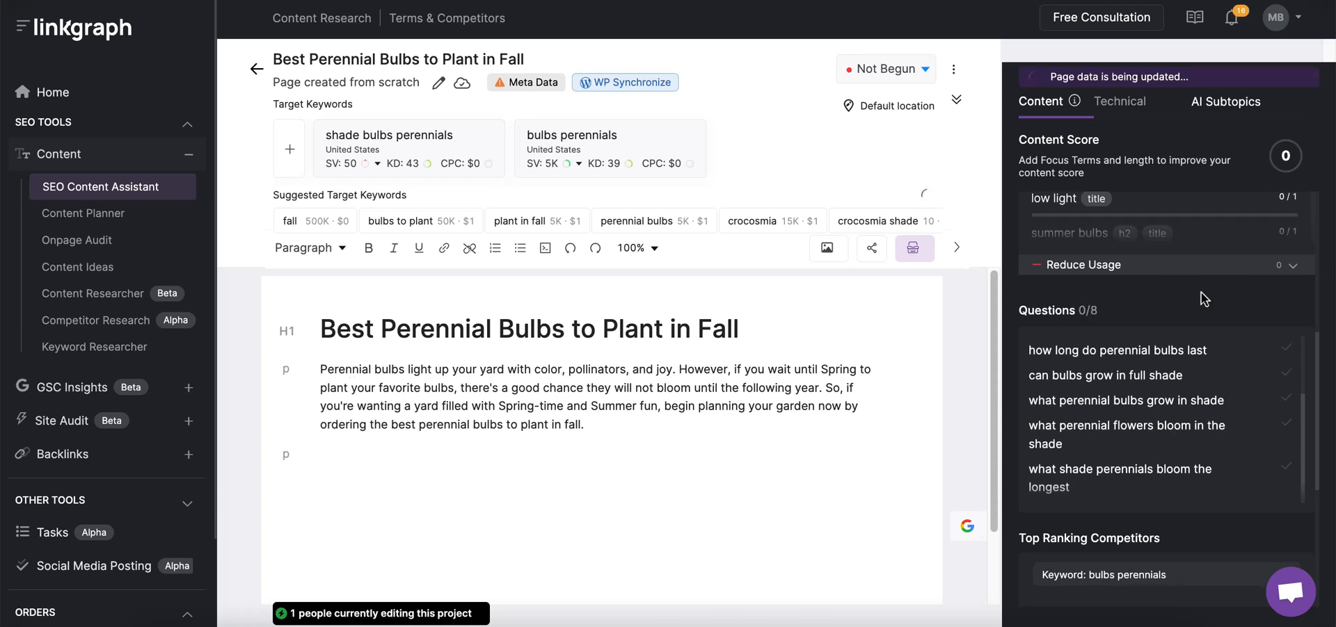
Step: Examine the Include More topical terms and which of them are recommended for headings
scroll(1172, 487, down, 3)
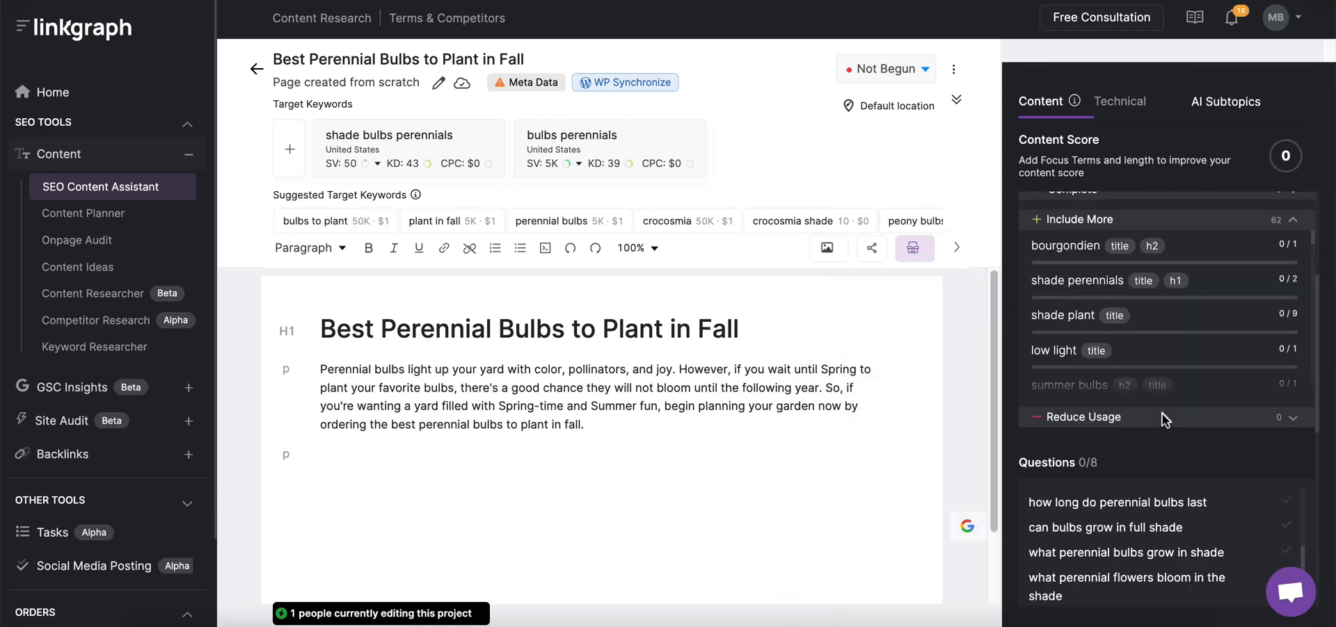
scroll(1166, 414, up, 1)
scroll(1174, 427, down, 3)
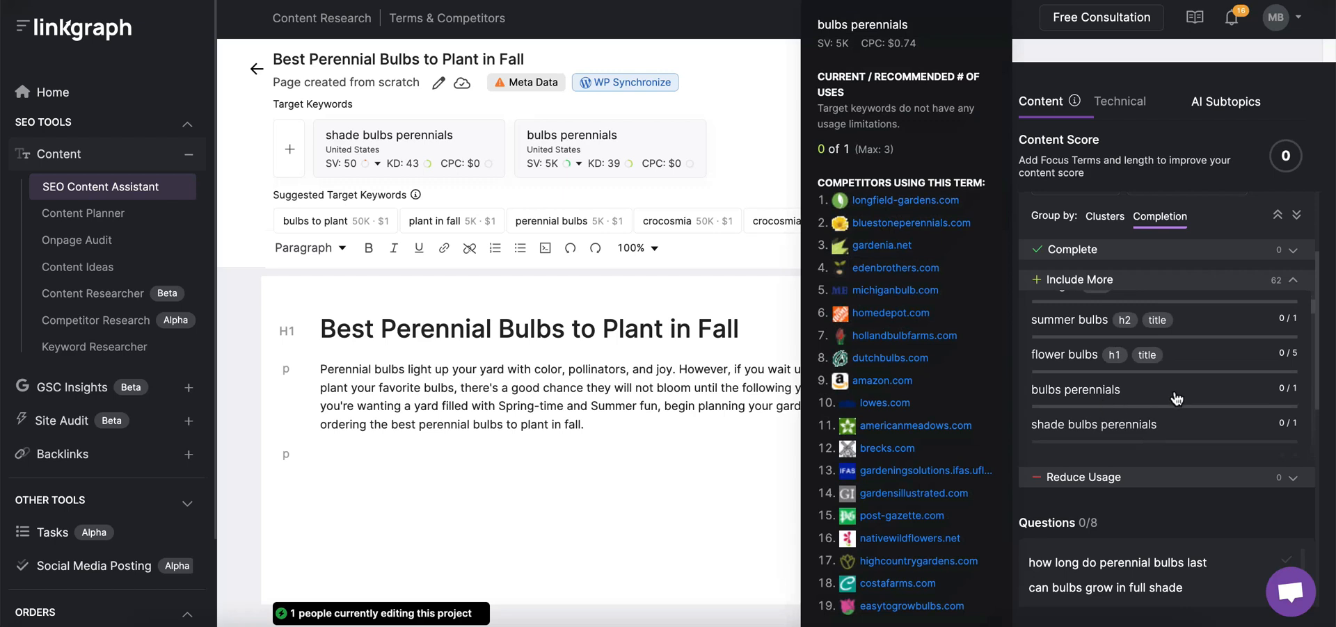
scroll(1176, 400, up, 4)
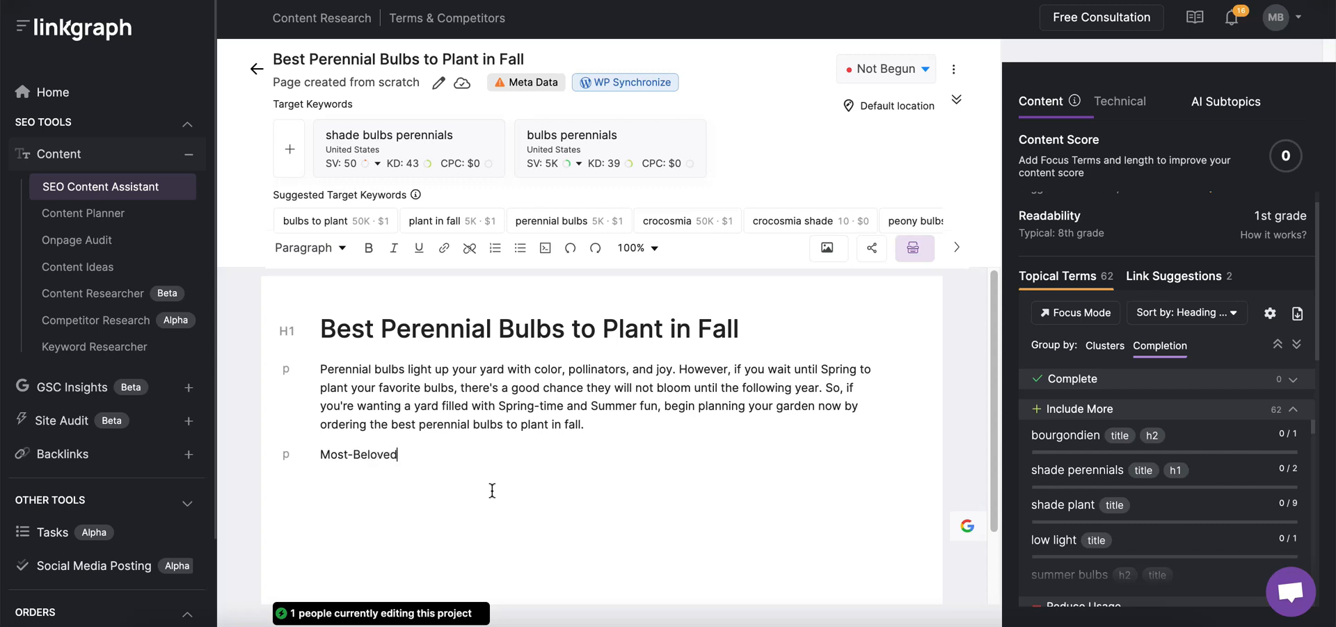
Step: Finish the line "Most-Beloved Perennial Bulbs" below the introduction and generate AI content from it
text(Perennial Bulbs)
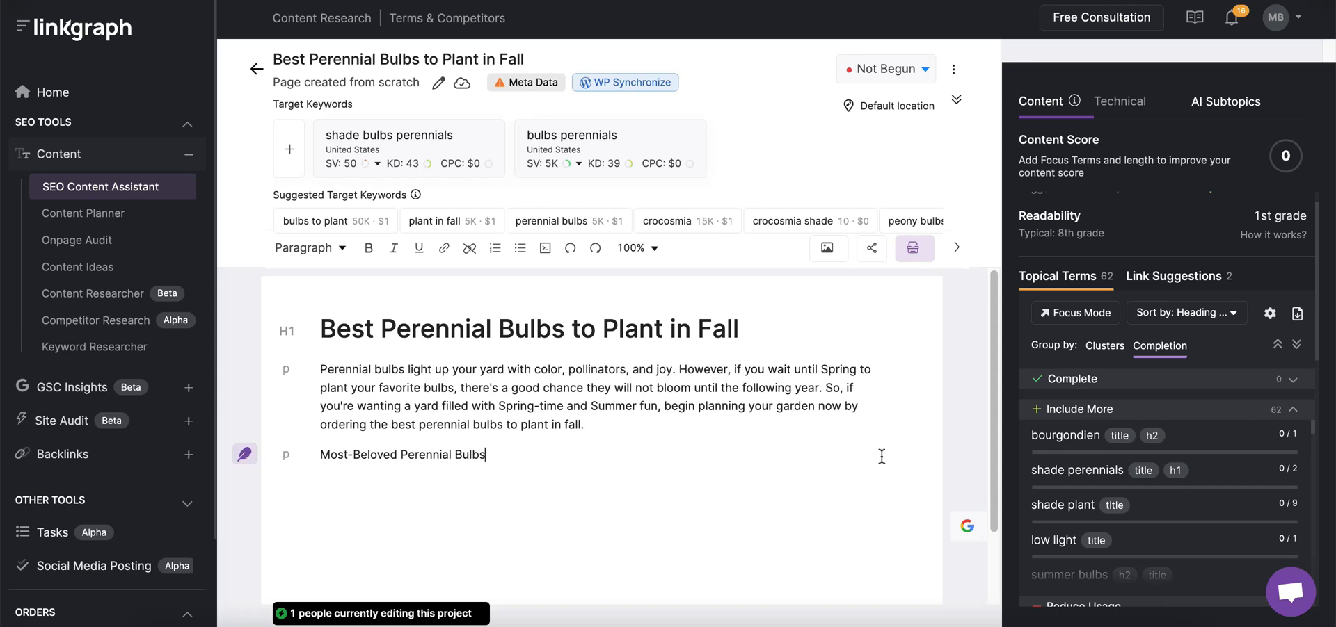
scroll(1112, 457, down, 2)
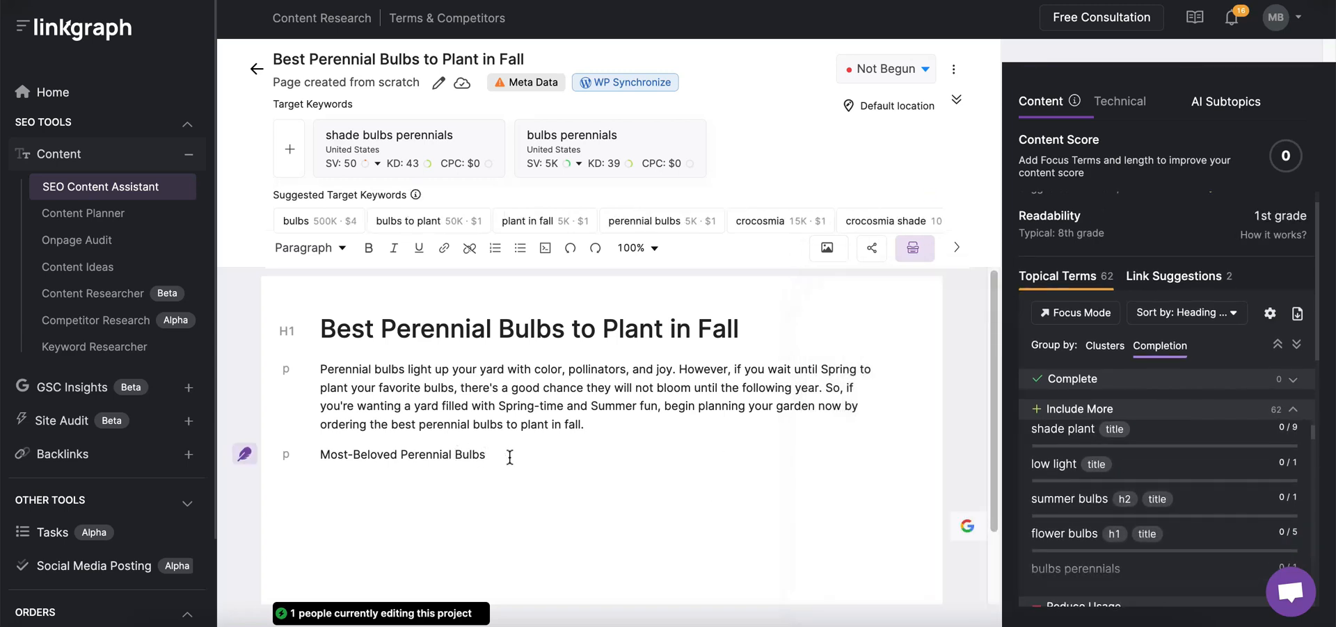
drag(526, 456, 249, 462)
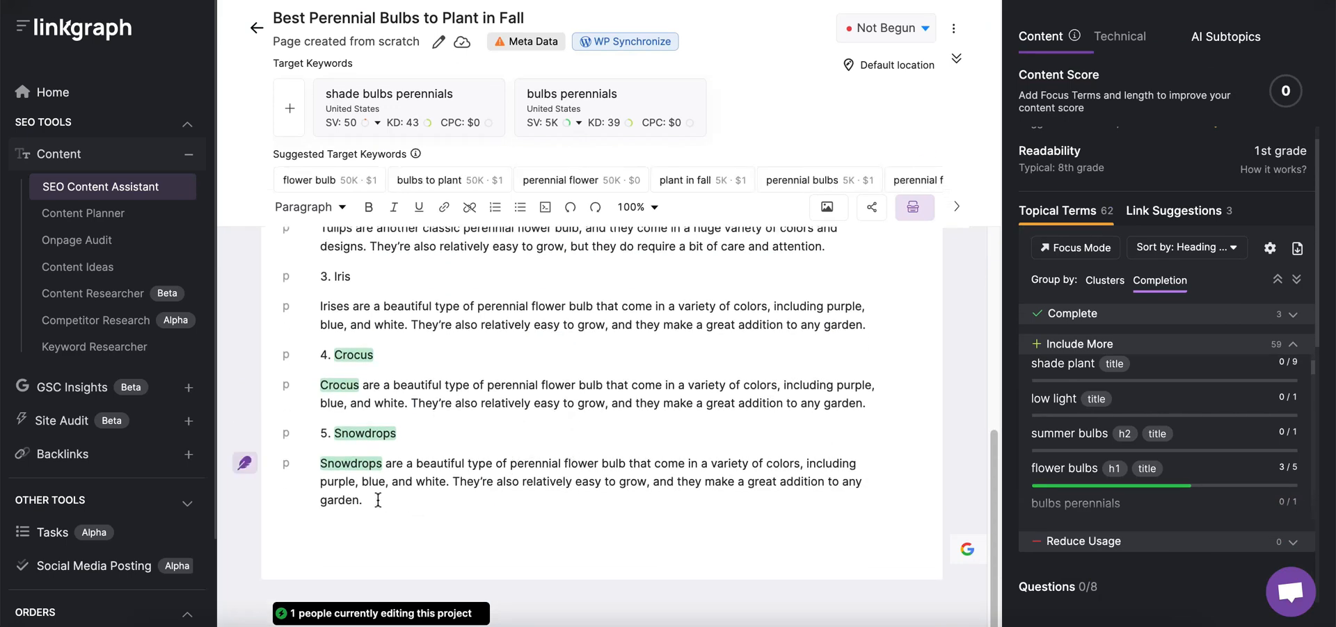
Step: Continue the numbered bulb list after Snowdrops with "6. Hosta" and "7. Astilbe"
key(Return)
text(6. hosta)
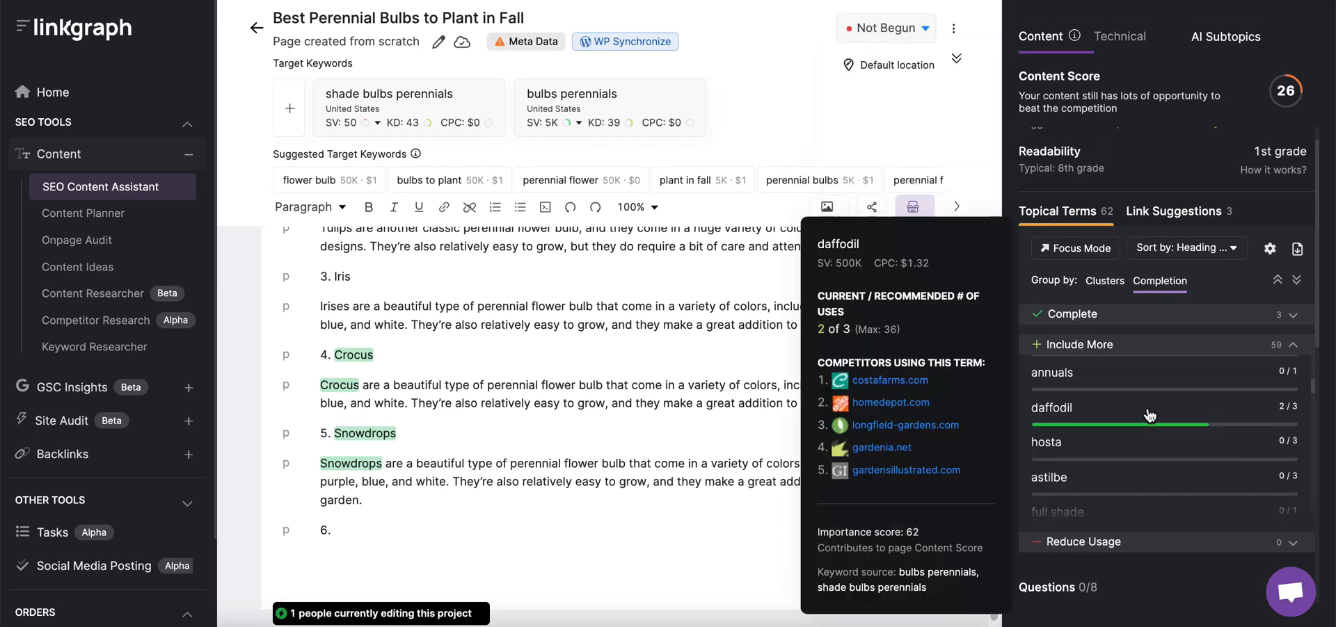
key(Return)
text(7.)
click(343, 530)
text(H astilbe)
key(Return)
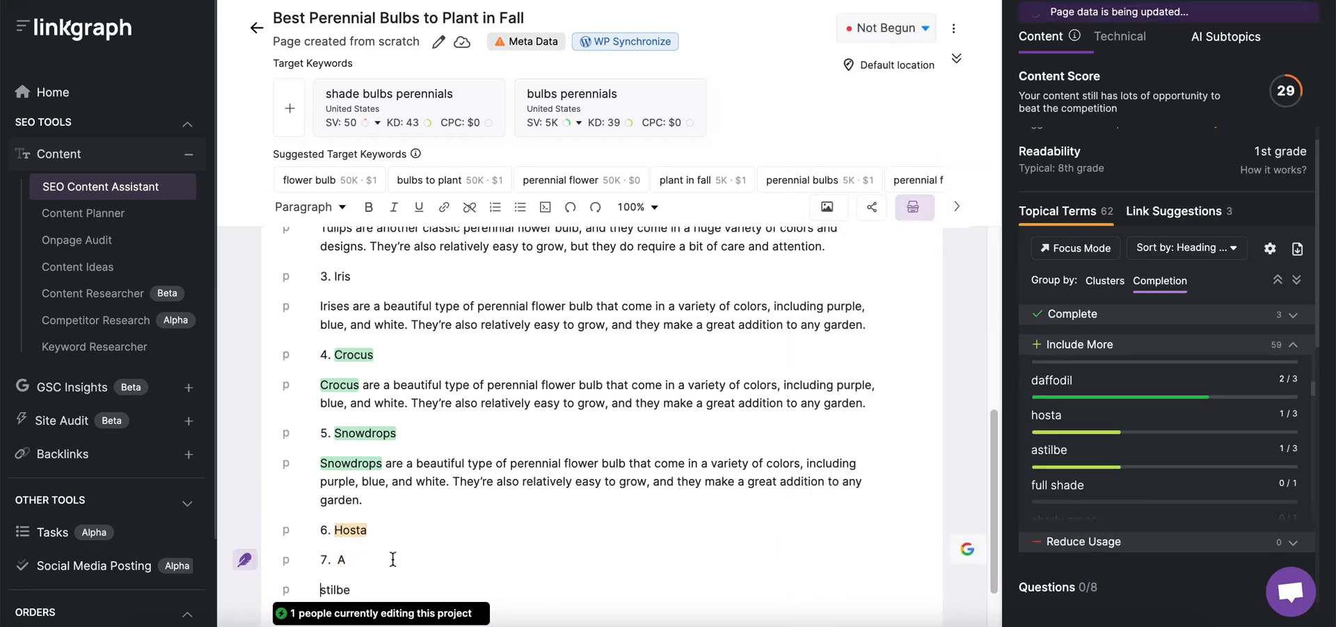
Step: Find another bulb among the topical terms and add "8. Lily of the Valley" to the list
text(8.)
scroll(1151, 439, down, 2)
scroll(1152, 439, down, 5)
text(Lily of the Valley)
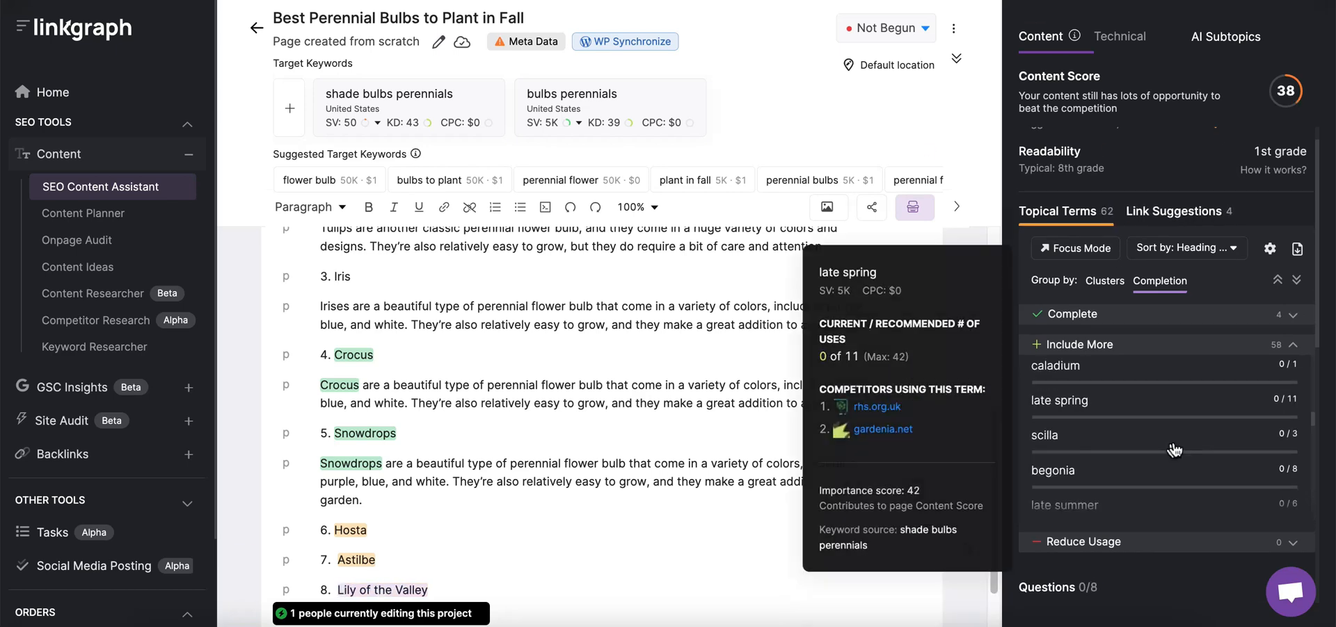
Step: Add "9. Winter Aconite" to the bulb list with both words capitalized
scroll(1120, 406, down, 3)
click(599, 589)
key(Return)
text(9.)
text(winter aconite)
click(347, 548)
key(BackSpace)
text(W)
click(377, 551)
key(BackSpace)
text(A)
Step: Add "10. Peony" to the bulb list, capitalizing the plant name
key(Return)
text(10. peony)
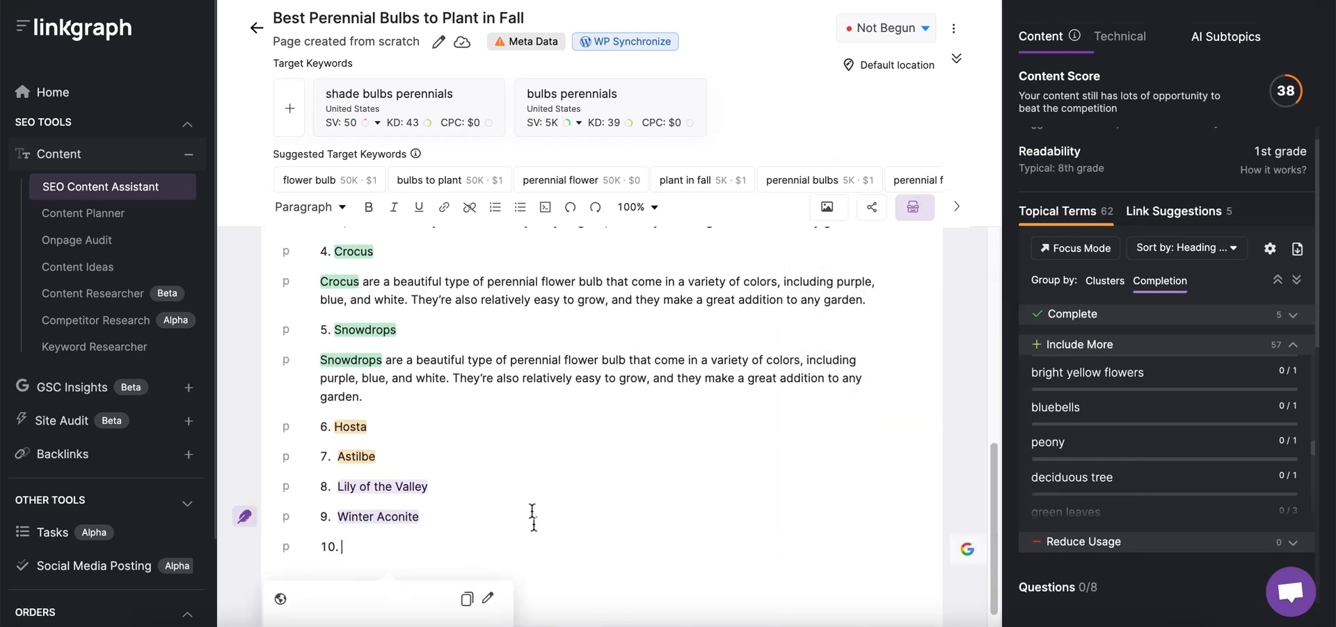
click(350, 500)
key(BackSpace)
text(P)
Step: Add the topical terms "11. Dahlia" and "12. Geranium" to the bulb list
scroll(1213, 436, down, 5)
click(496, 507)
key(Return)
text(11. dahlia)
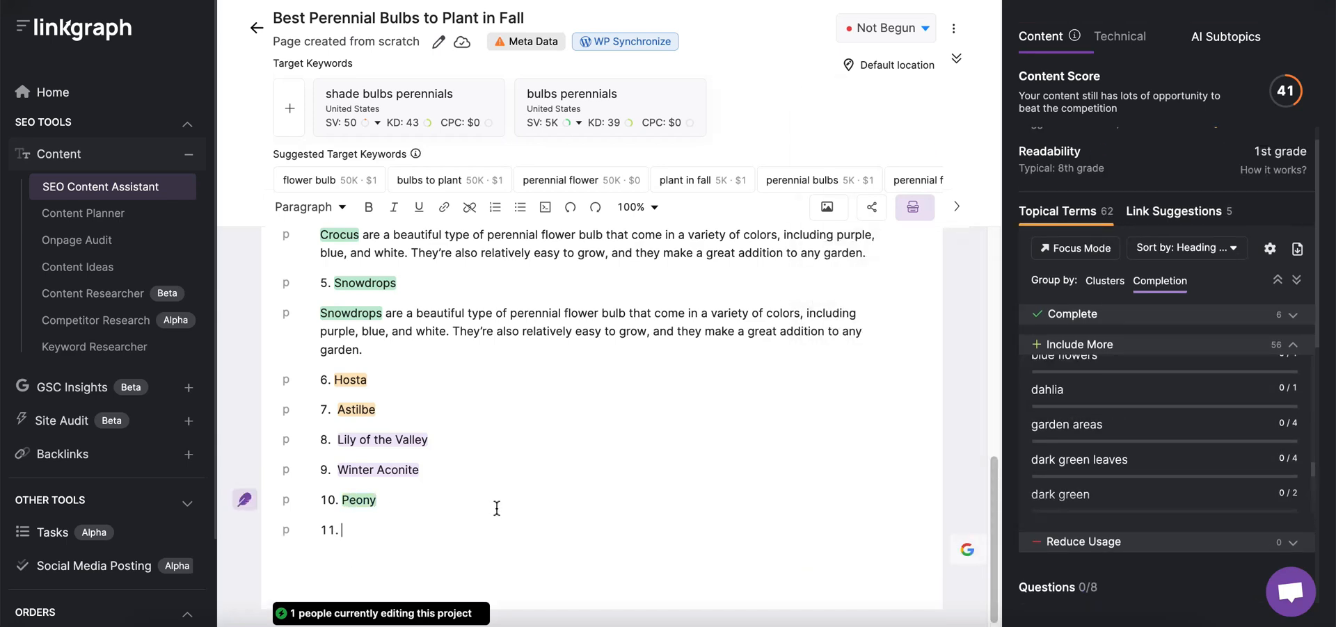
click(349, 530)
click(560, 532)
key(Return)
text(12. Geranium)
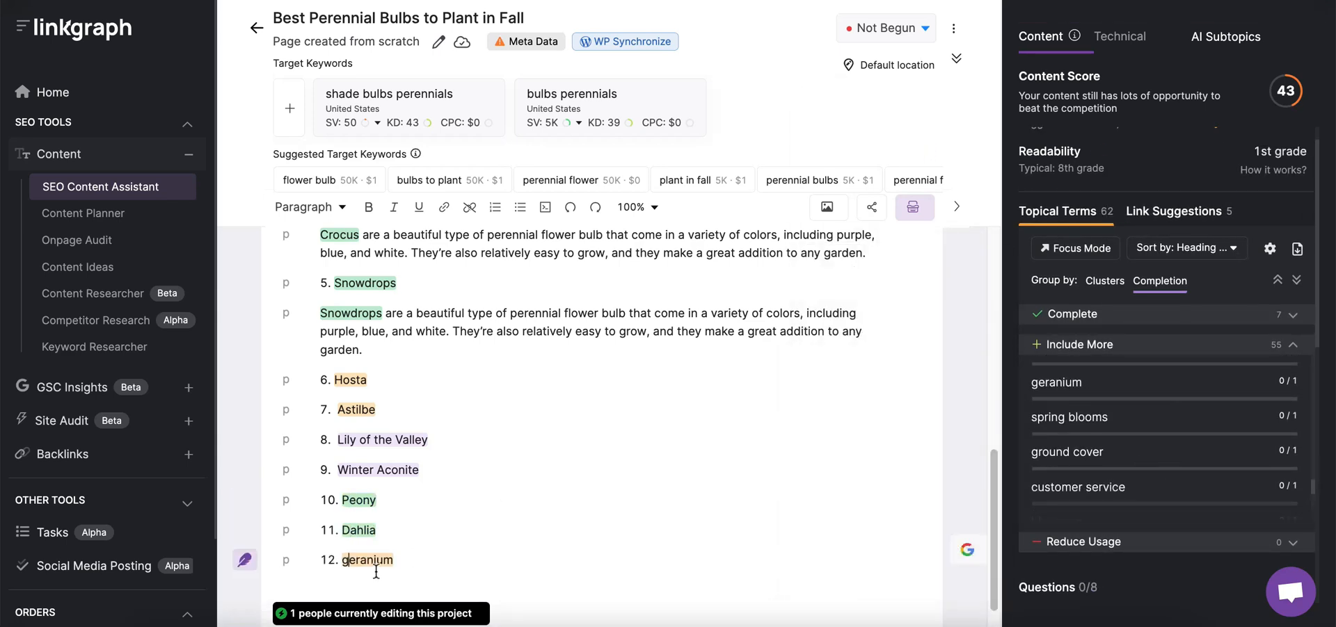
Step: Close the bulb list with "13. Hyacinth"
click(519, 560)
key(Return)
text(13.)
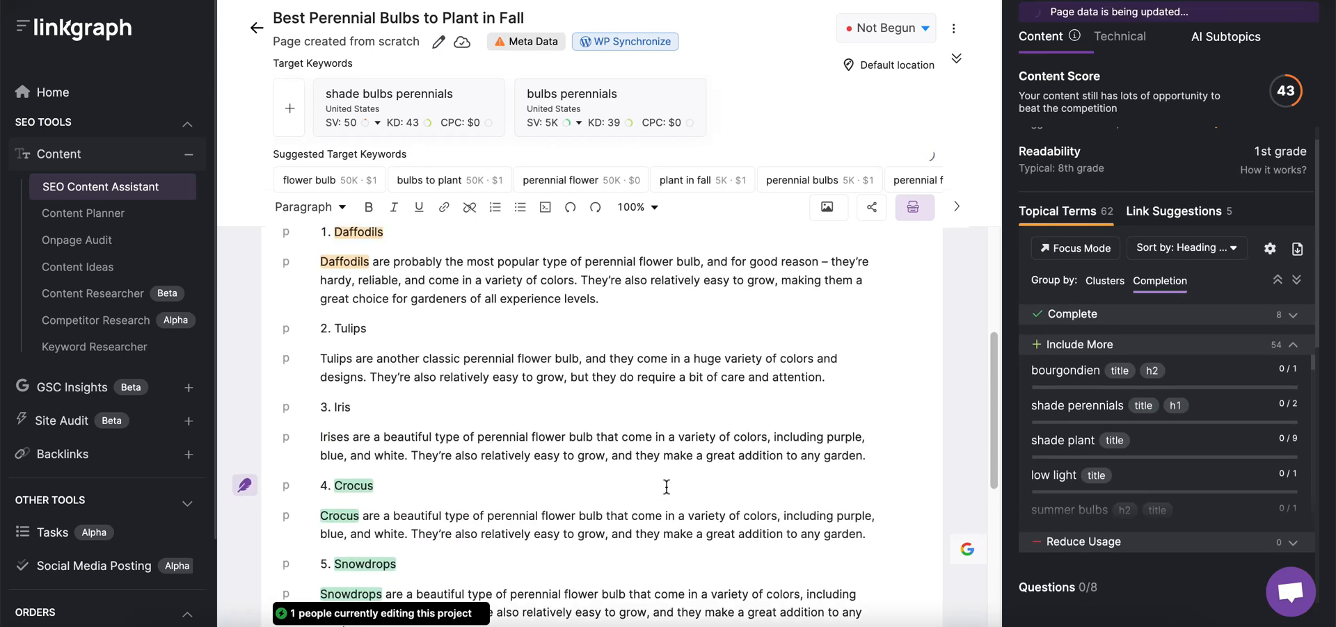
scroll(668, 487, down, 1)
text(Hyacinth)
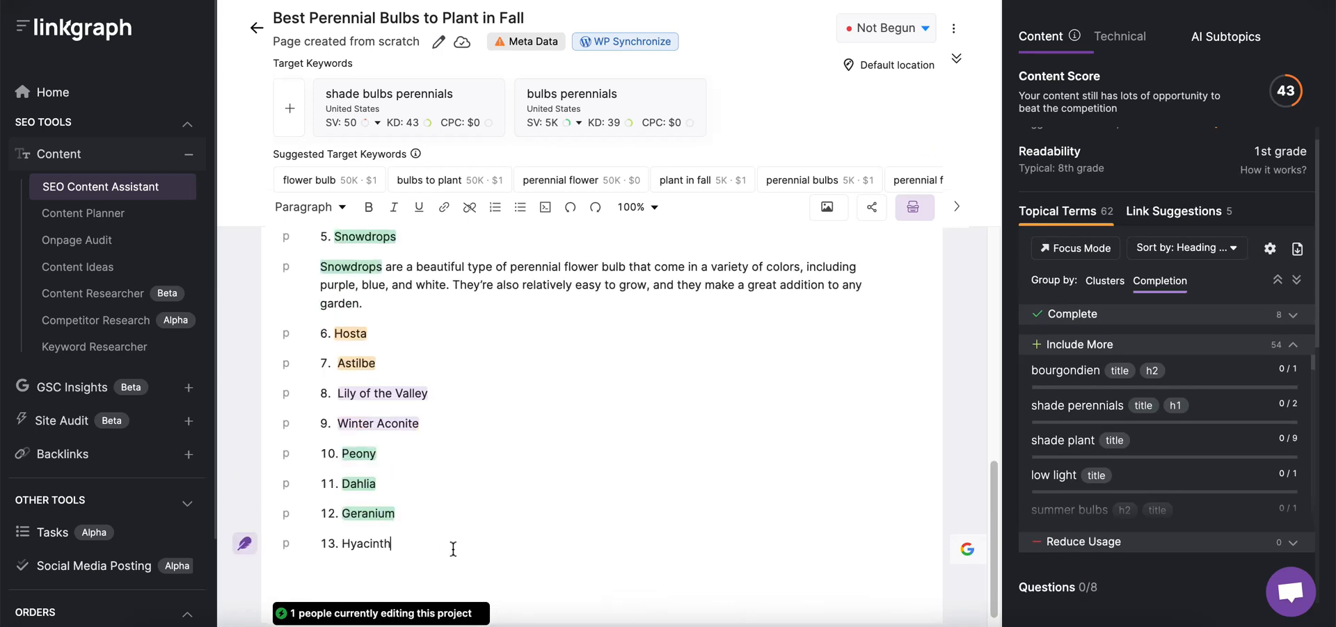
Step: Add the line "How to Plant Bulbs in teh Fall" after Hyacinth and look through the suggested questions
key(Return)
text(How to Plant)
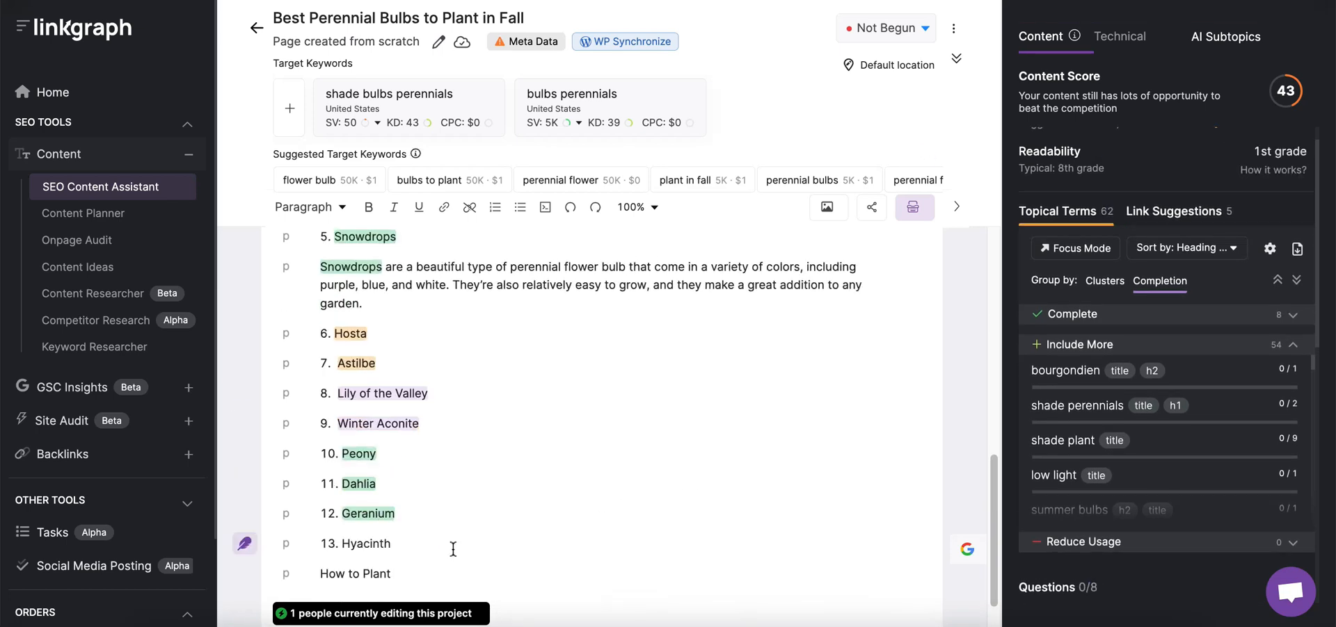
text( Bulbs in teh Fall)
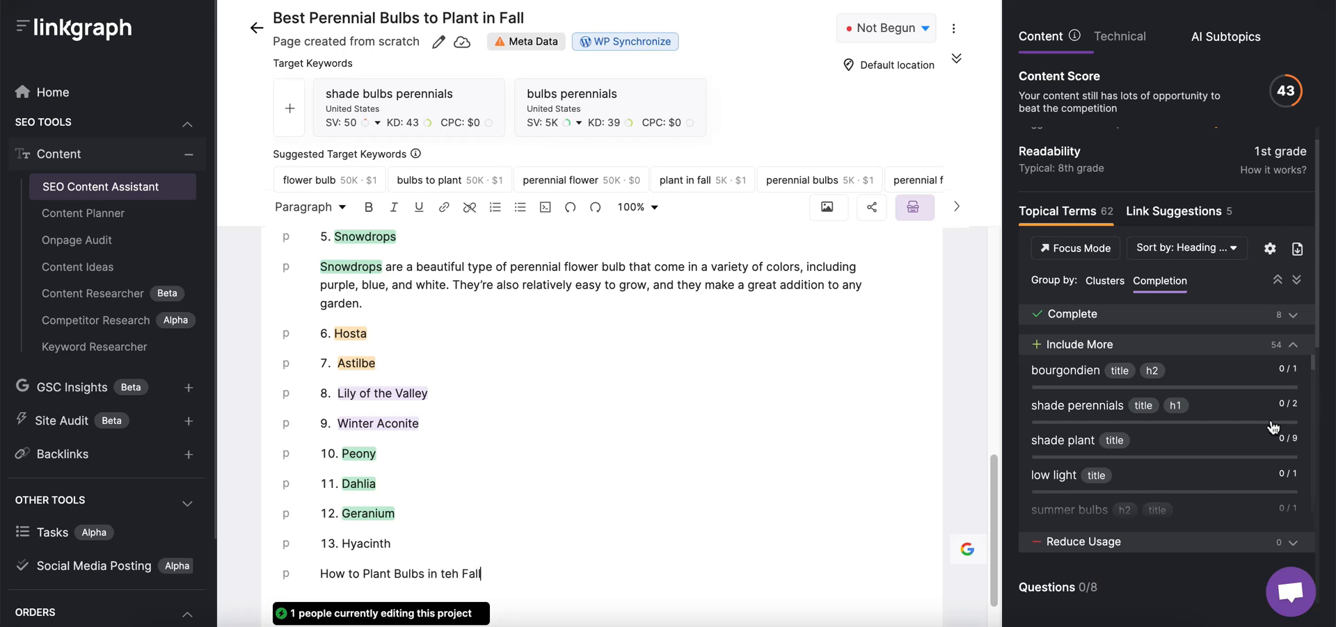
scroll(1273, 428, down, 6)
scroll(1184, 434, up, 3)
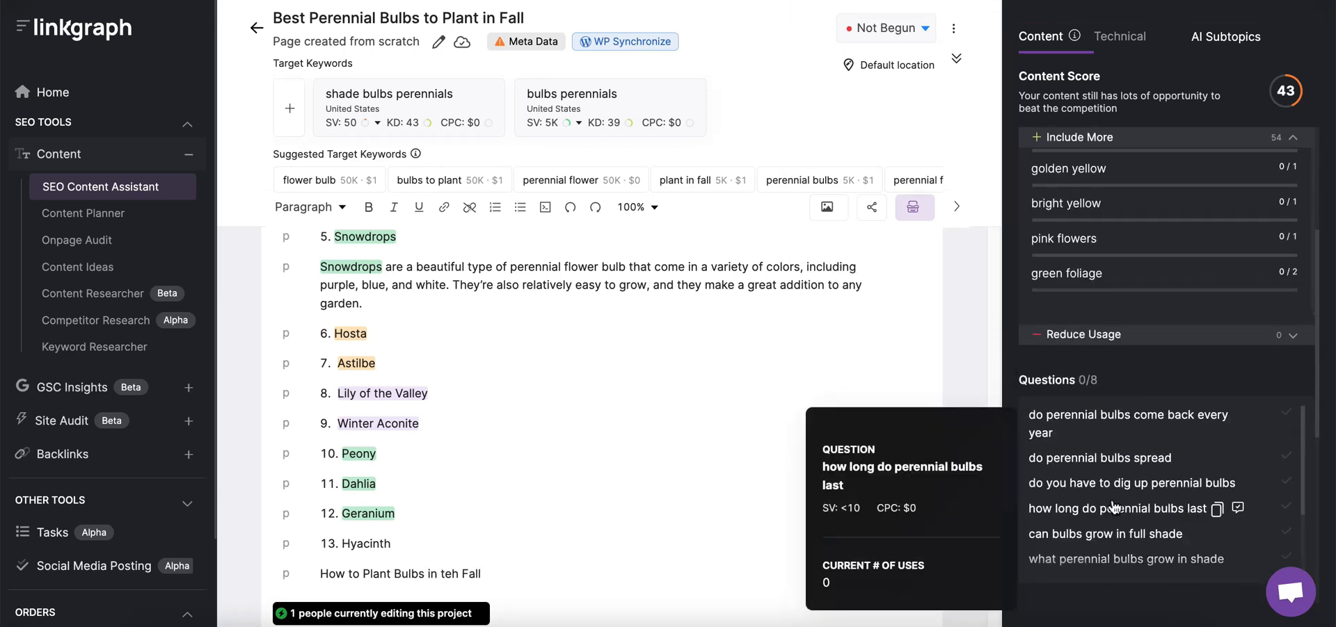
Step: Generate AI content from the fall planting question and correct "teh" to "the" in it
drag(501, 574, 317, 576)
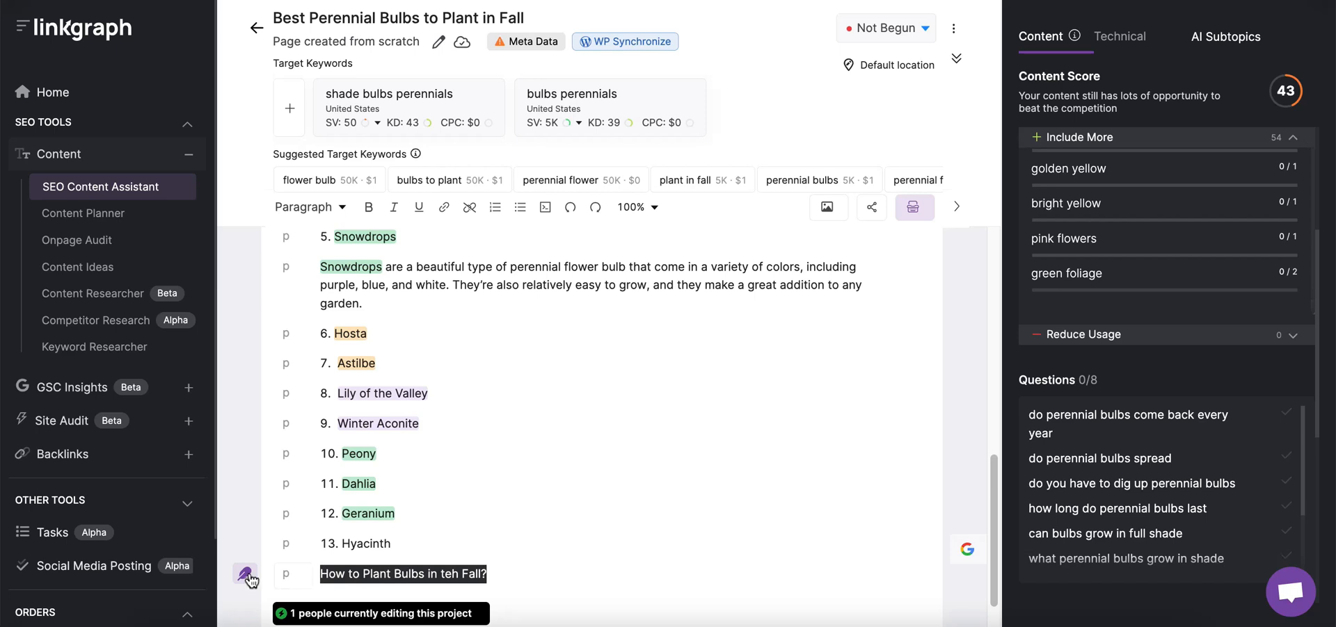
click(249, 578)
click(451, 572)
key(BackSpace)
key(Right)
text(e)
scroll(491, 572, down, 5)
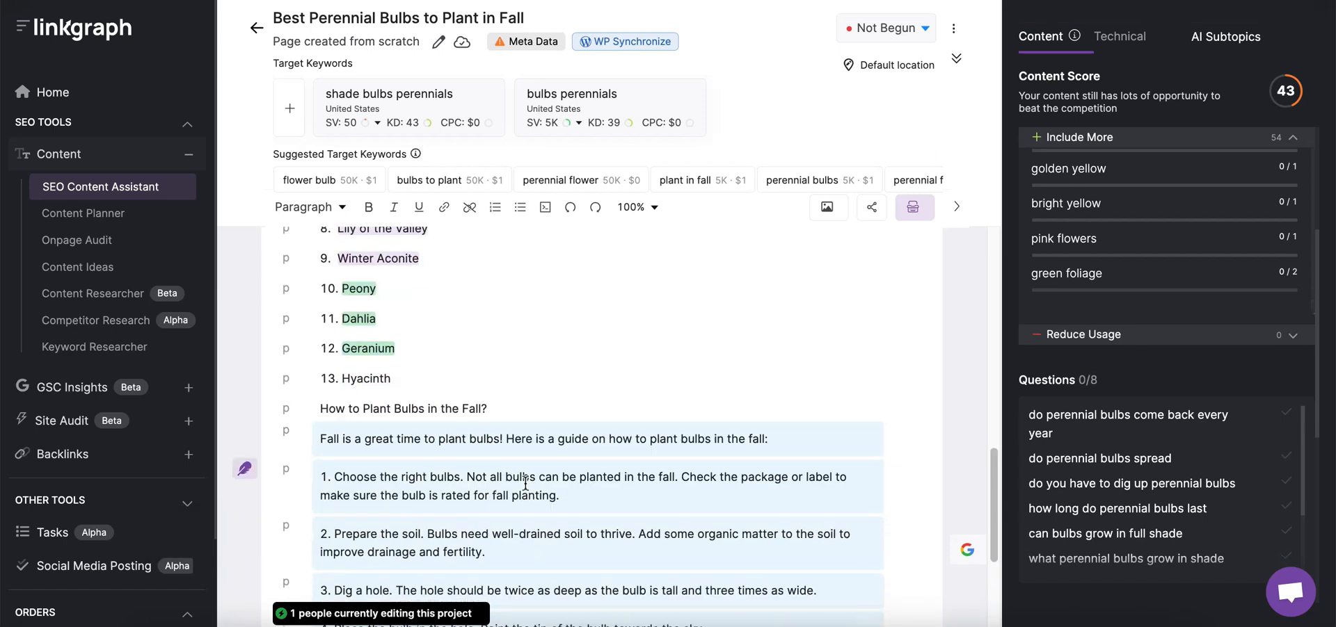
Step: Copy the suggested question "do you have to dig up perennial bulbs" onto a new line after the planting instructions
click(879, 515)
key(Return)
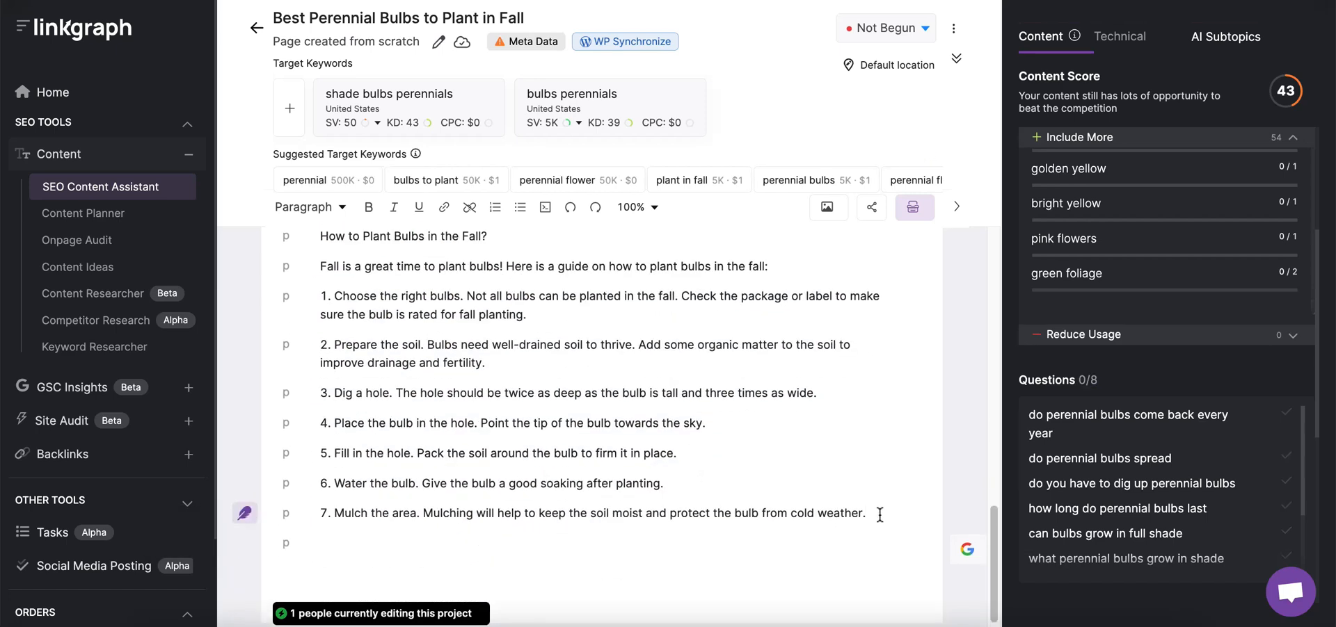
mouse_move(1259, 461)
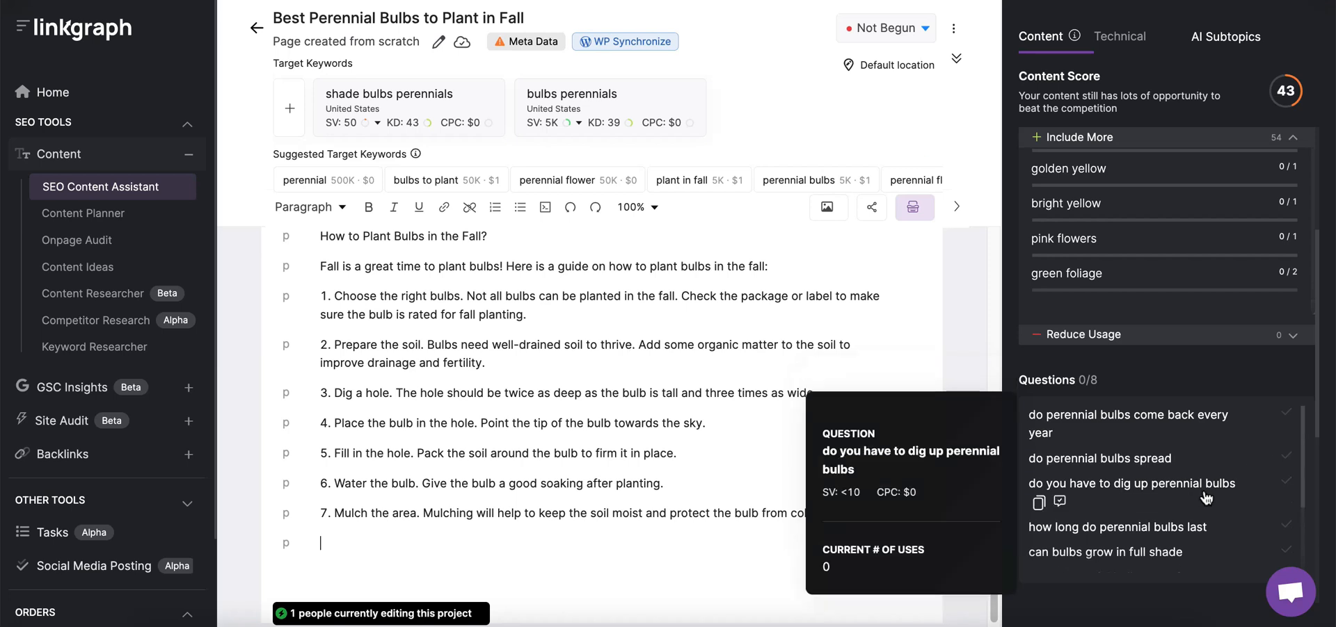
click(1049, 509)
key(ctrl+v)
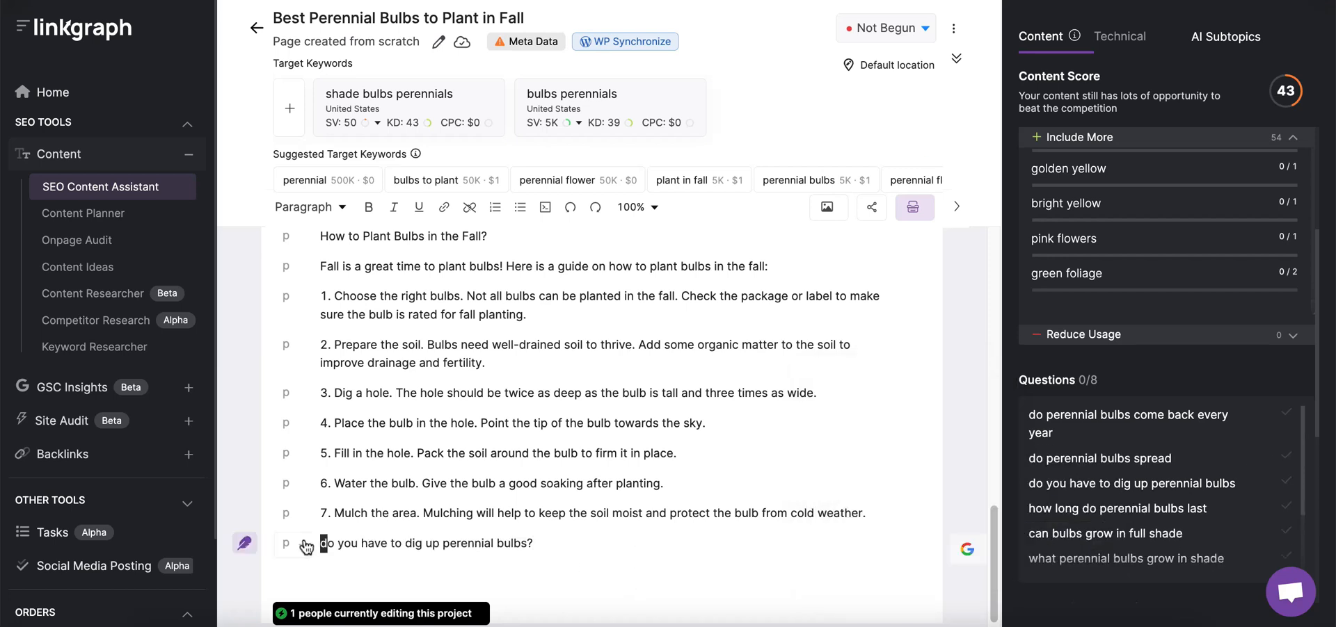
Step: Change the question to "Do You Have to Dig Up Perennial Bulbs?" and generate an AI answer beneath it
click(416, 544)
key(BackSpace)
text(D)
click(435, 543)
key(BackSpace)
text(U)
click(454, 543)
scroll(375, 450, down, 2)
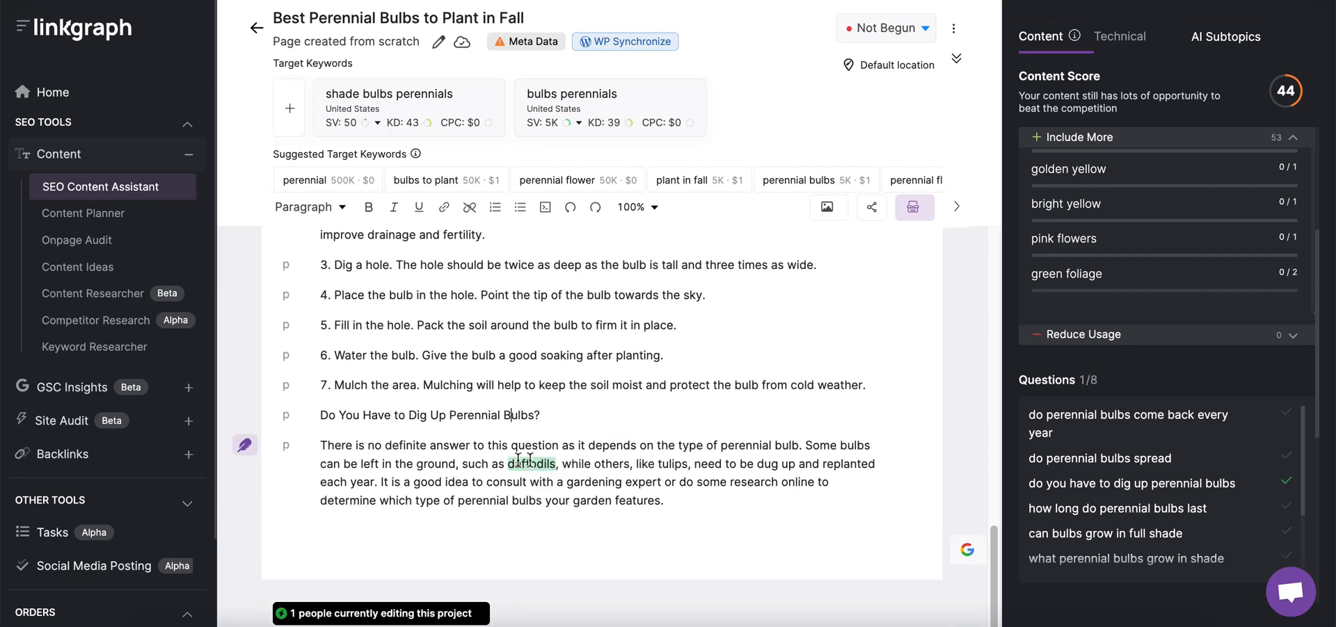
Step: Add the line "The Best Perennial Bulbs for Shade" below the answer about digging up bulbs
click(709, 498)
key(Return)
text(The Best Perennial Bulbs for Shade)
Step: Write a shade introduction that quotes the suggested question "Can bulbs grow in full shade?", answers "Yes!" and ends with "including:"
key(Return)
text(OPne)
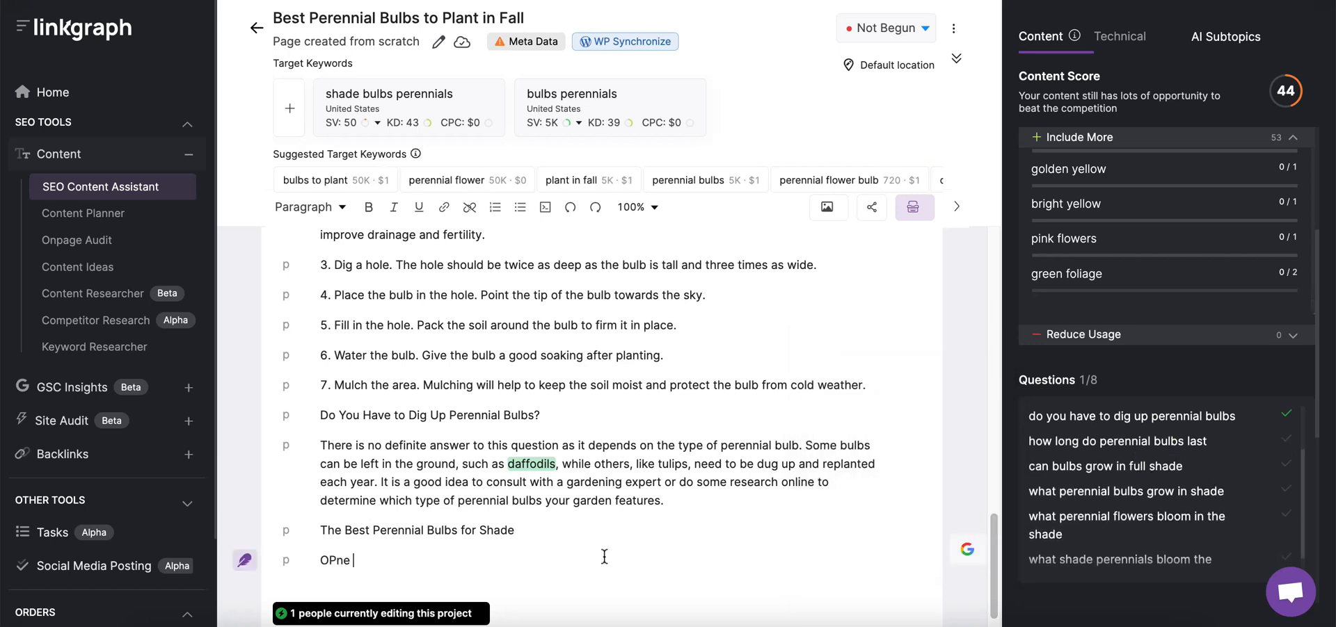
key(ctrl+v)
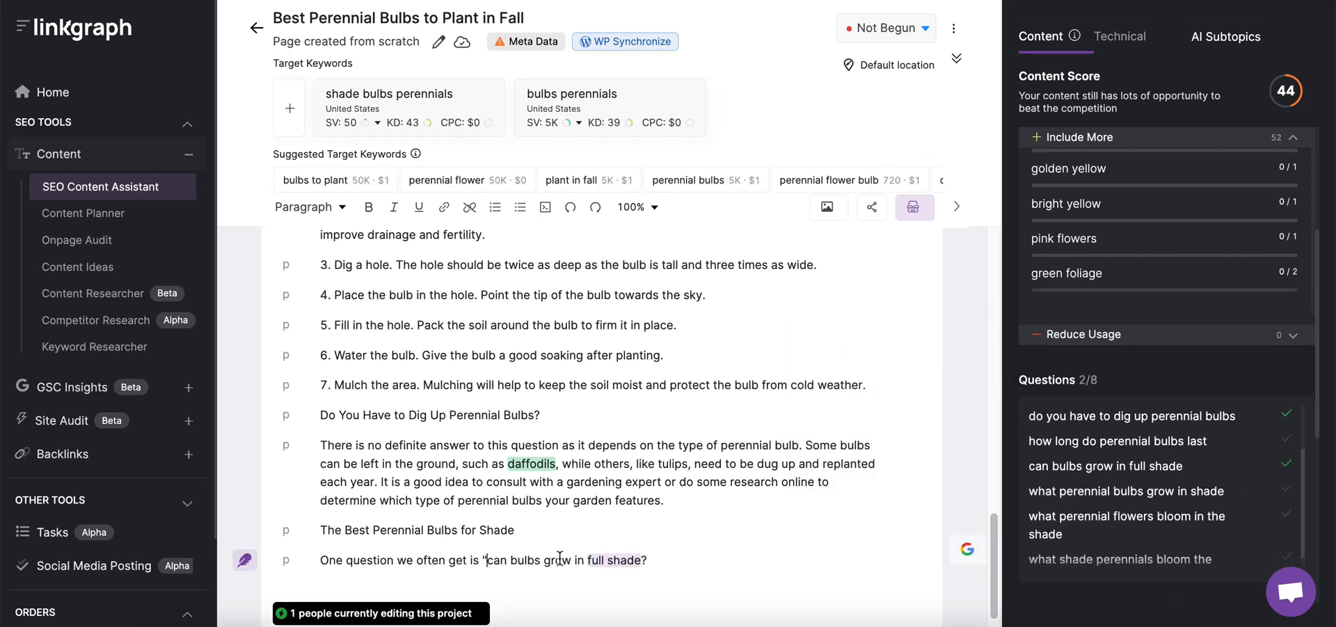
text(And the answer is)
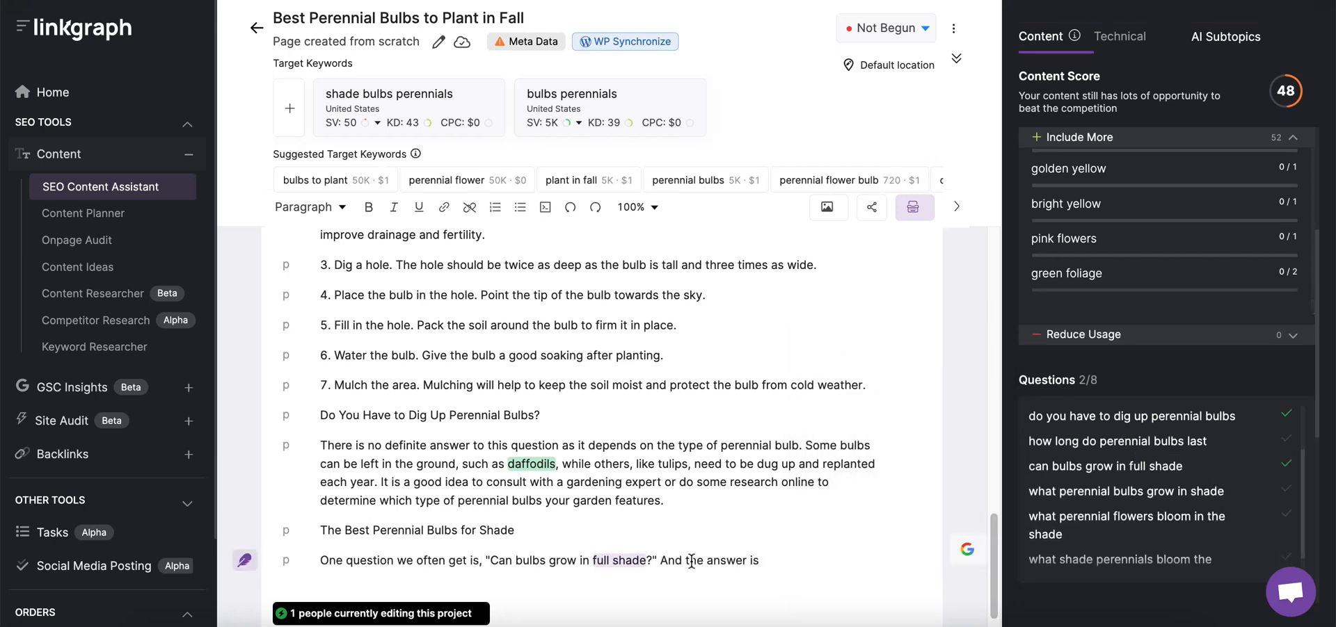
text(bulbs that thrive in the shade, incluy)
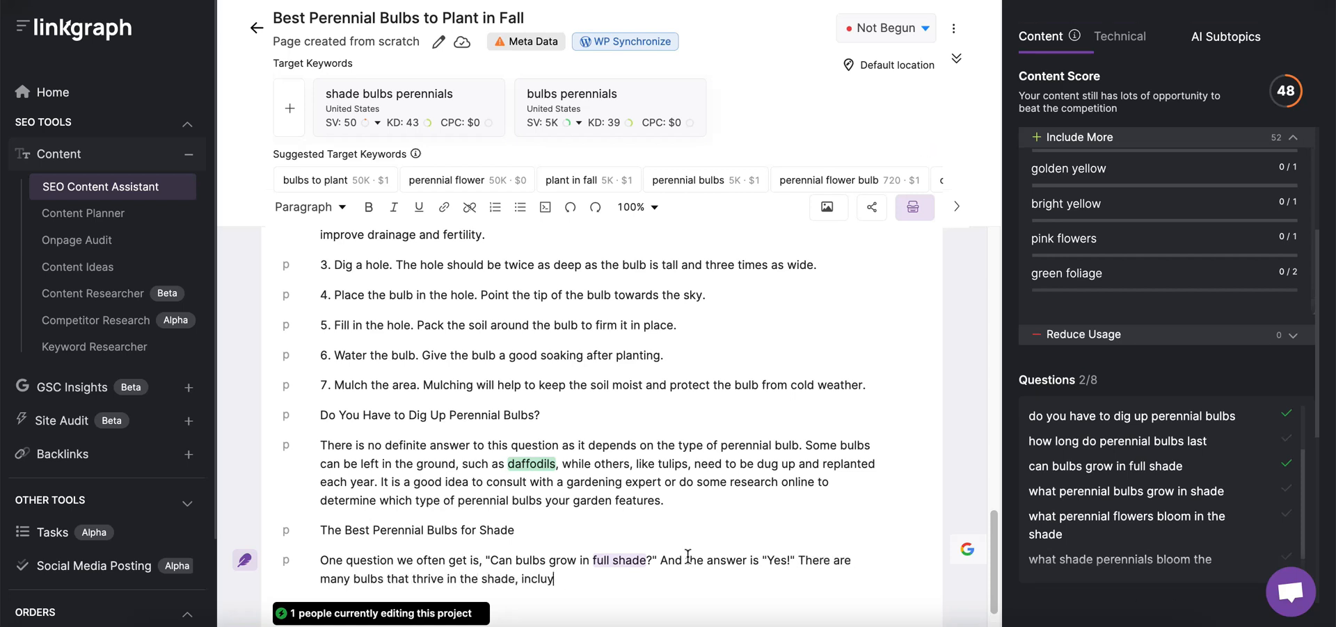
key(BackSpace)
text(ding:)
scroll(676, 358, down, 2)
Step: Add the prompt line "Best flower bulbs for shaded areas" and generate AI content from it
key(Return)
text(Best flower bulbs for shaded areas)
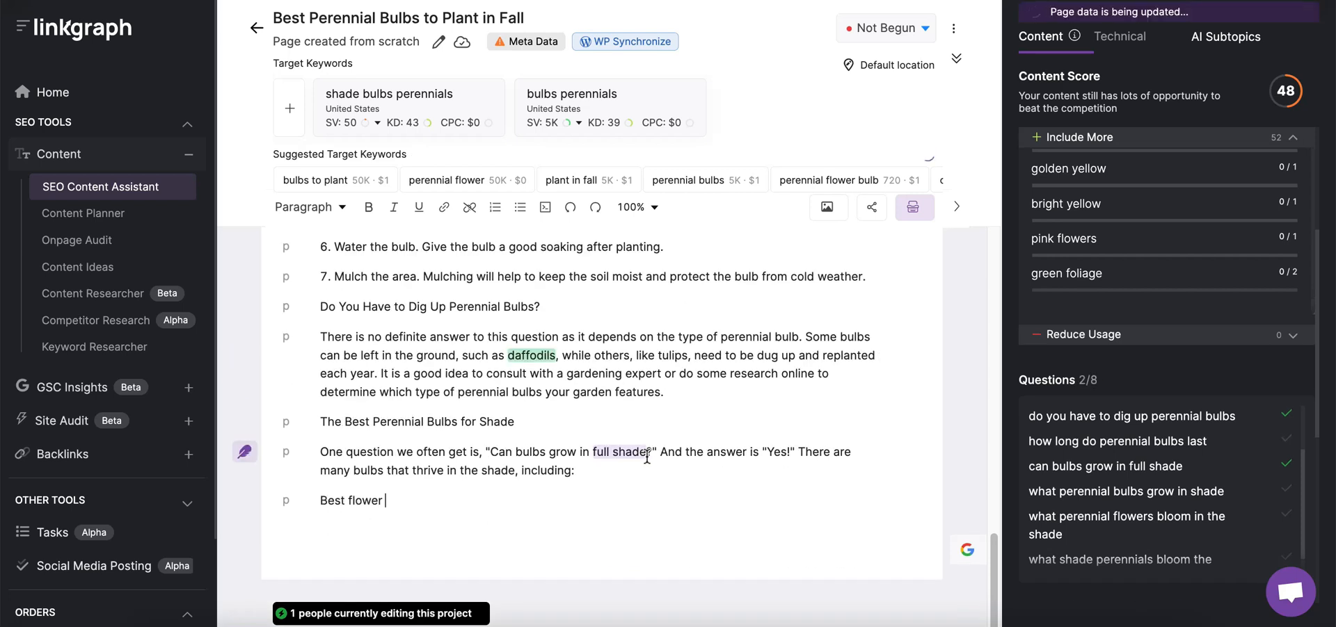
drag(514, 502, 310, 514)
click(244, 500)
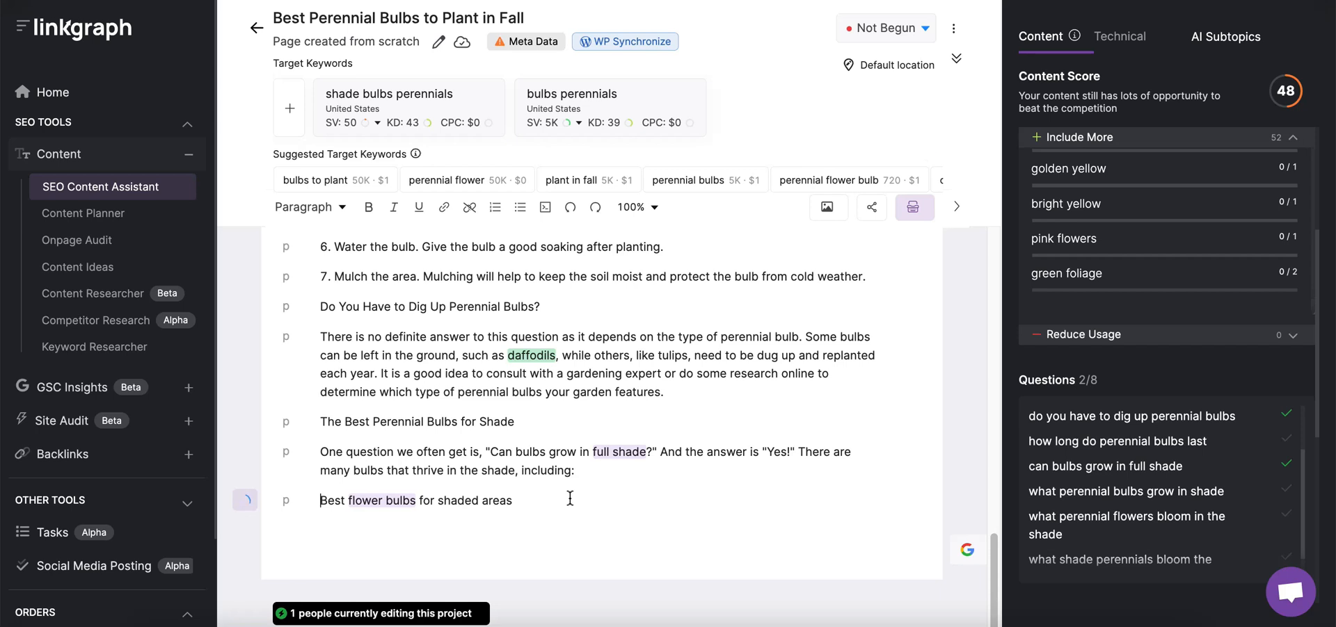
scroll(588, 495, down, 1)
Step: Delete the "Best flower bulbs for shaded areas" prompt line and replace the colon after "including" with a quotation mark
drag(515, 313, 315, 322)
key(BackSpace)
key(BackSpace)
key(BackSpace)
text(")
Step: Insert a bulleted list of Hostas, Solomon's Seal, Crocus and Daffodil under the shade introduction
key(Return)
click(520, 207)
text(Hostas)
key(Return)
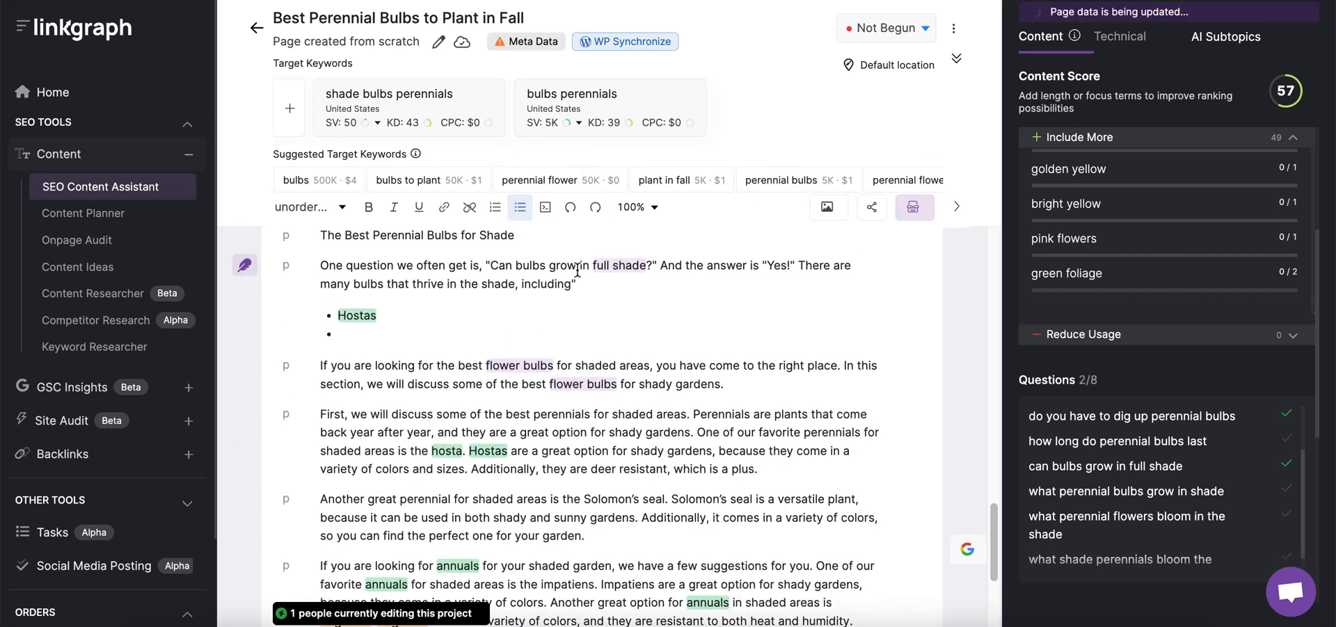
text(Solomon's Seal)
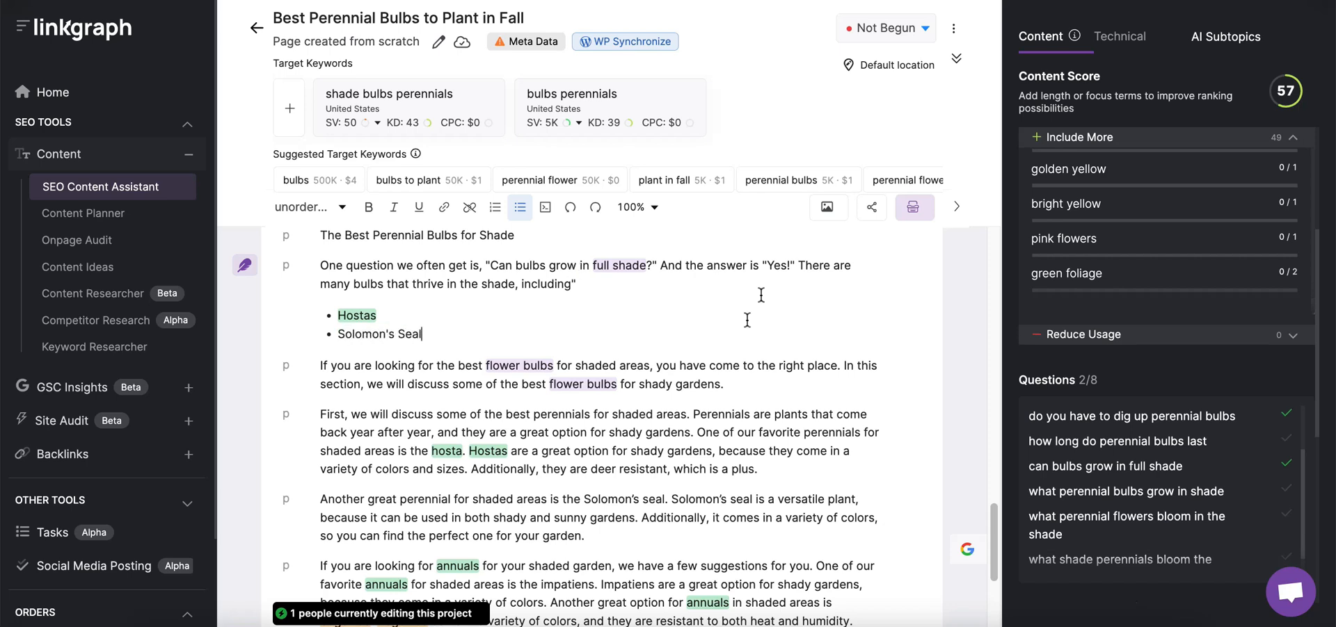
key(Return)
text(Crocus)
key(Return)
text(Daffodil)
key(Return)
Step: Add the line "A closer look at what perennial bulbs grow in shade" below the bullets, using the suggested question
key(Return)
text(Learn)
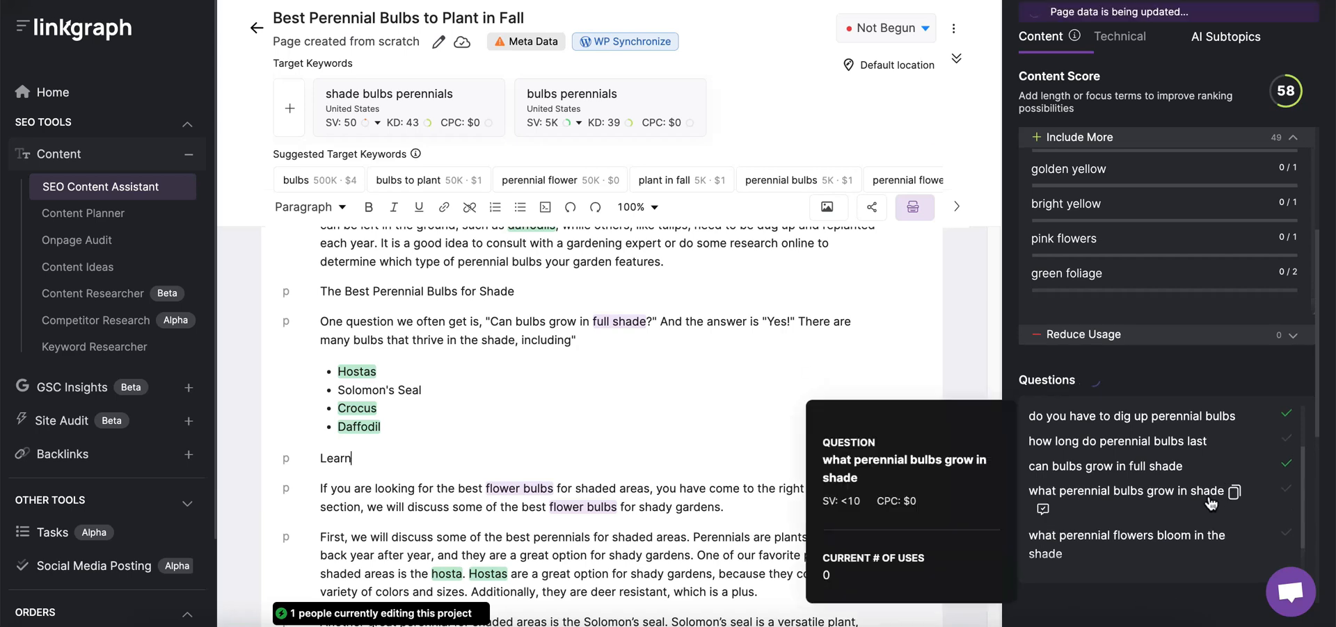
click(1234, 492)
double_click(335, 459)
key(super+v)
text(?)
click(321, 460)
text(A closer look at)
click(619, 459)
key(BackSpace)
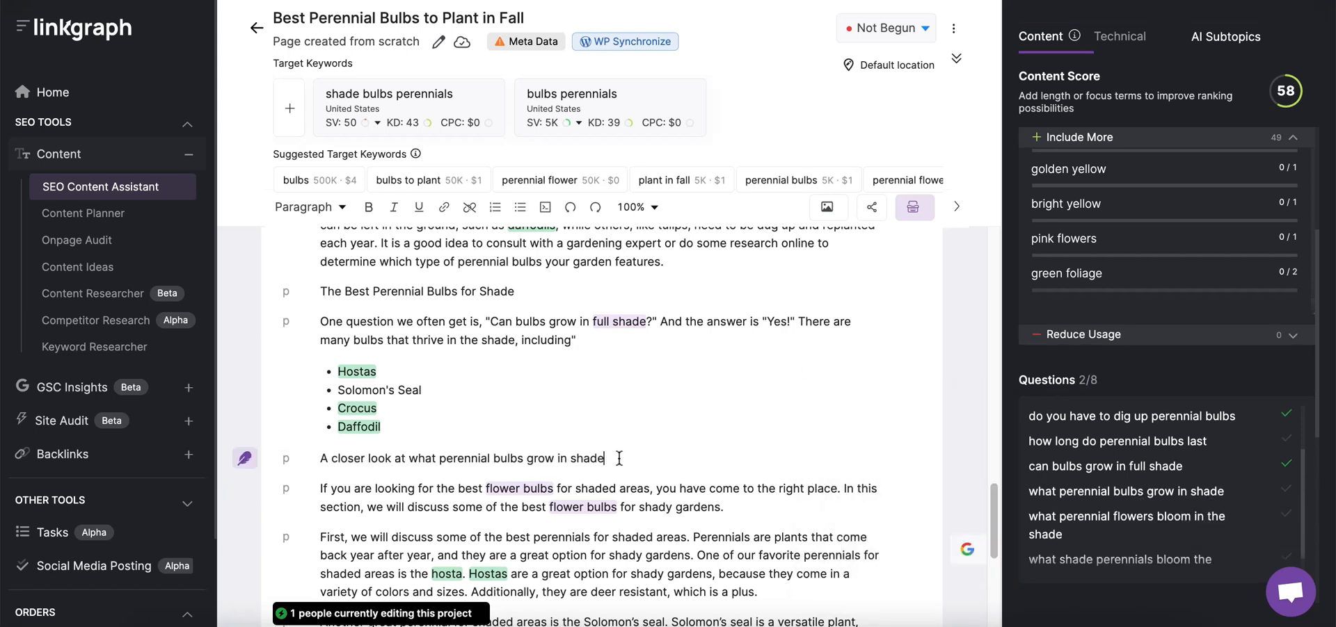
Step: Add Begonias as the last bullet after Daffodil in the shade list
scroll(619, 458, down, 2)
click(442, 262)
key(Return)
text(Begonias)
scroll(1169, 480, down, 1)
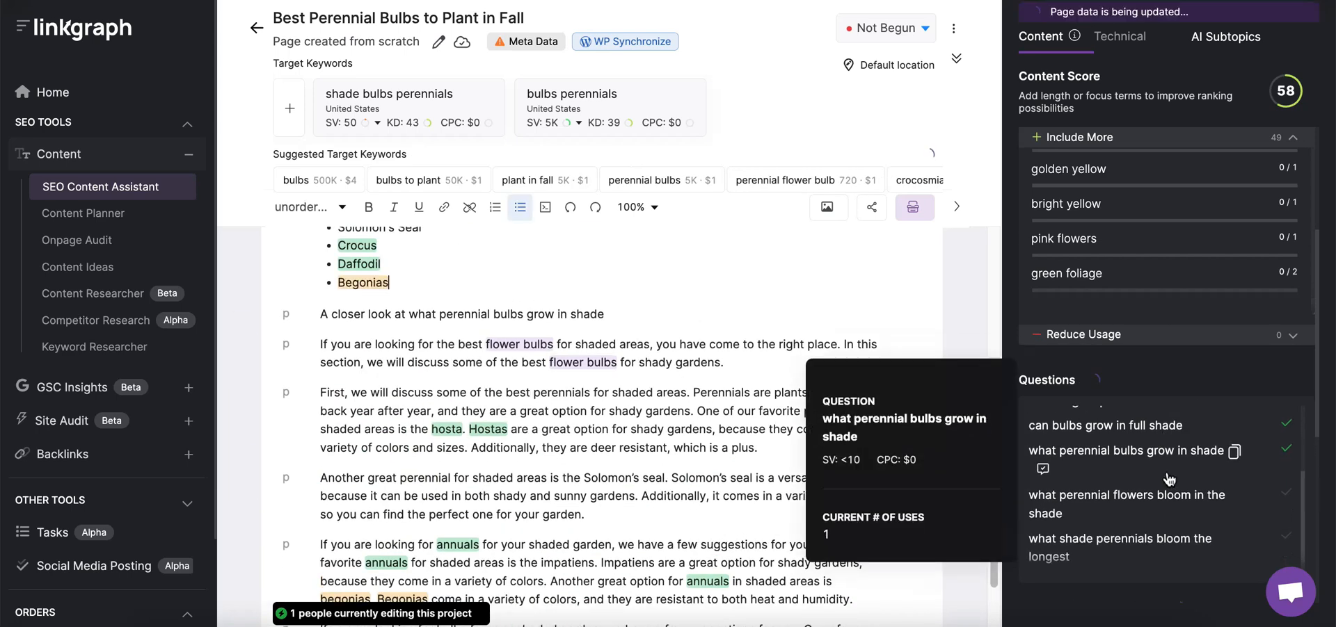
Step: Copy the suggested question "what shade perennials bloom the longest" onto a new line at the article's end
click(1081, 499)
scroll(661, 502, down, 4)
click(874, 500)
key(Return)
key(super+v)
Step: Generate AI content from the longest-blooming shade perennials question, capitalize its first word, and review the generated text and remaining topical terms
click(244, 531)
click(330, 532)
key(BackSpace)
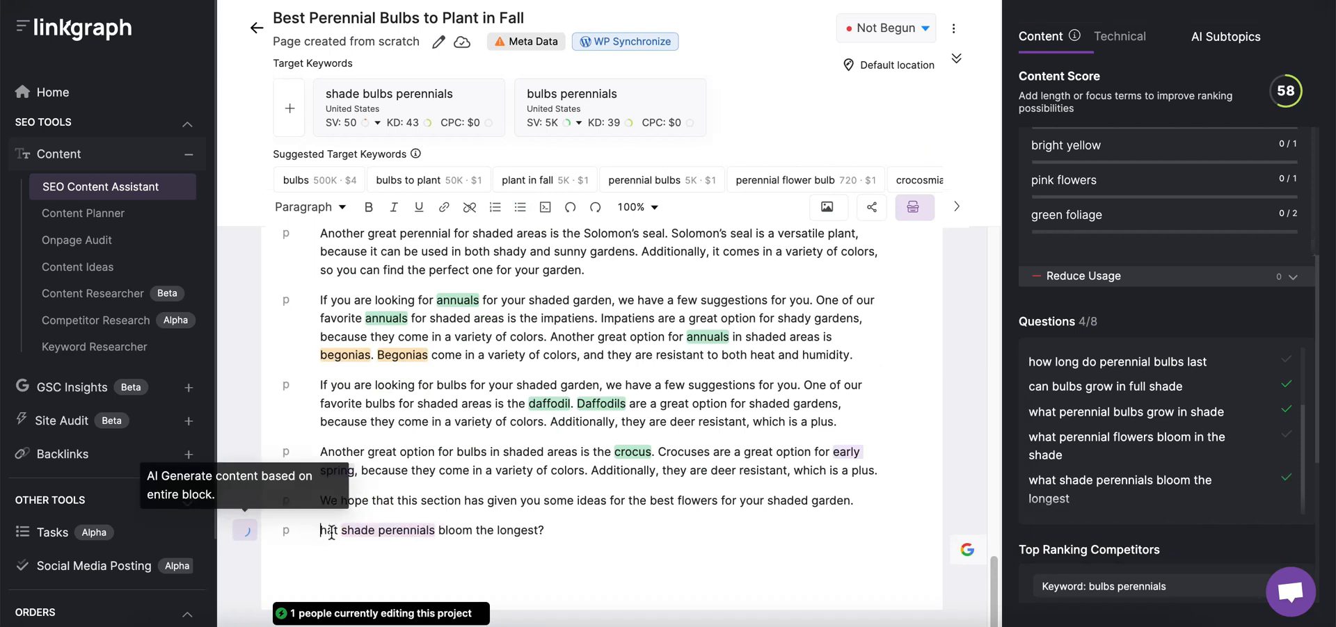
text(W)
scroll(602, 509, down, 4)
scroll(602, 510, down, 1)
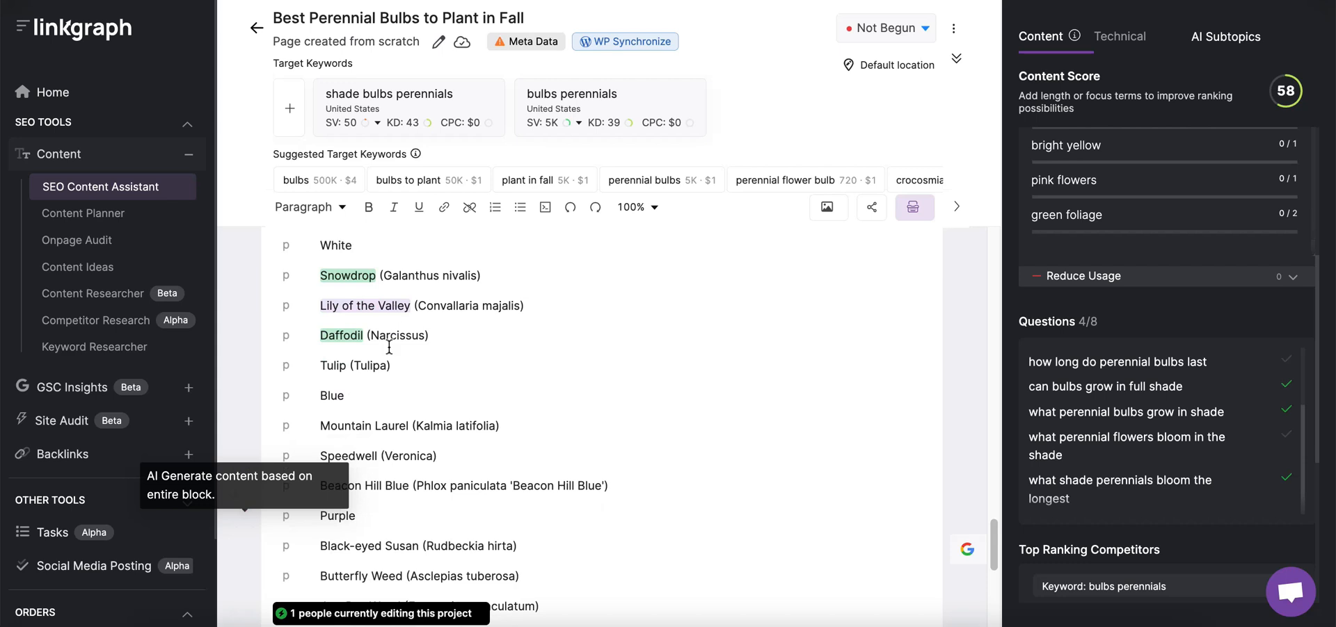
scroll(1217, 317, up, 1)
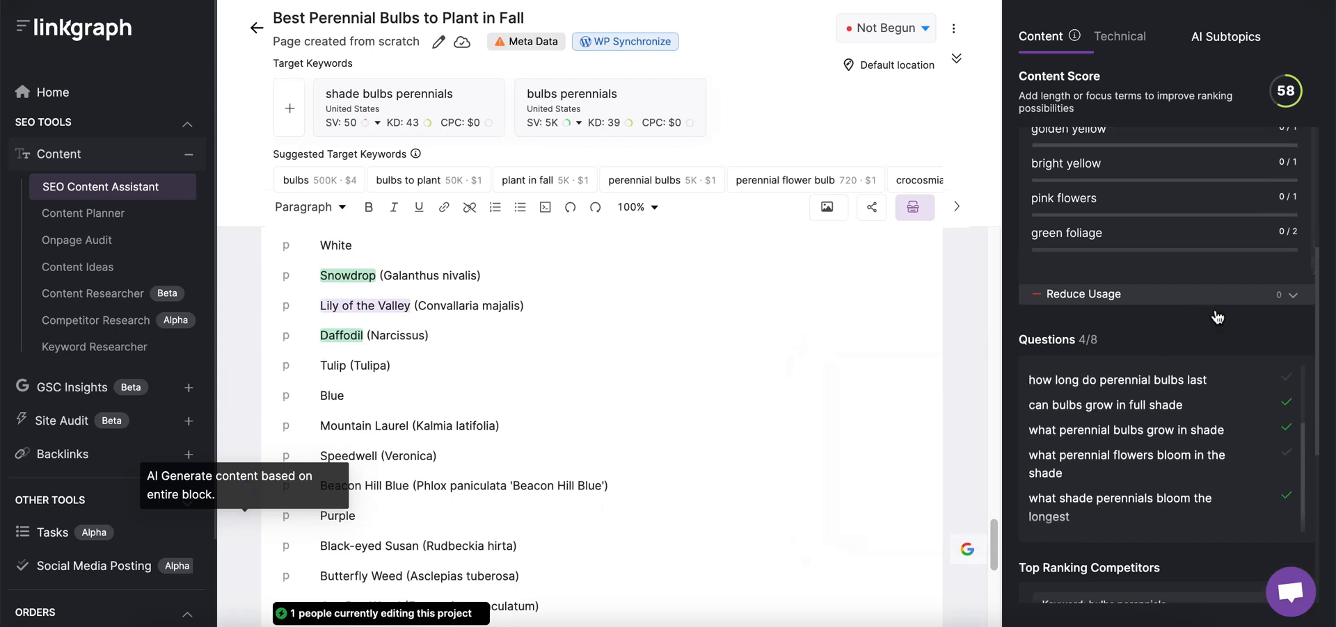
scroll(1217, 317, up, 4)
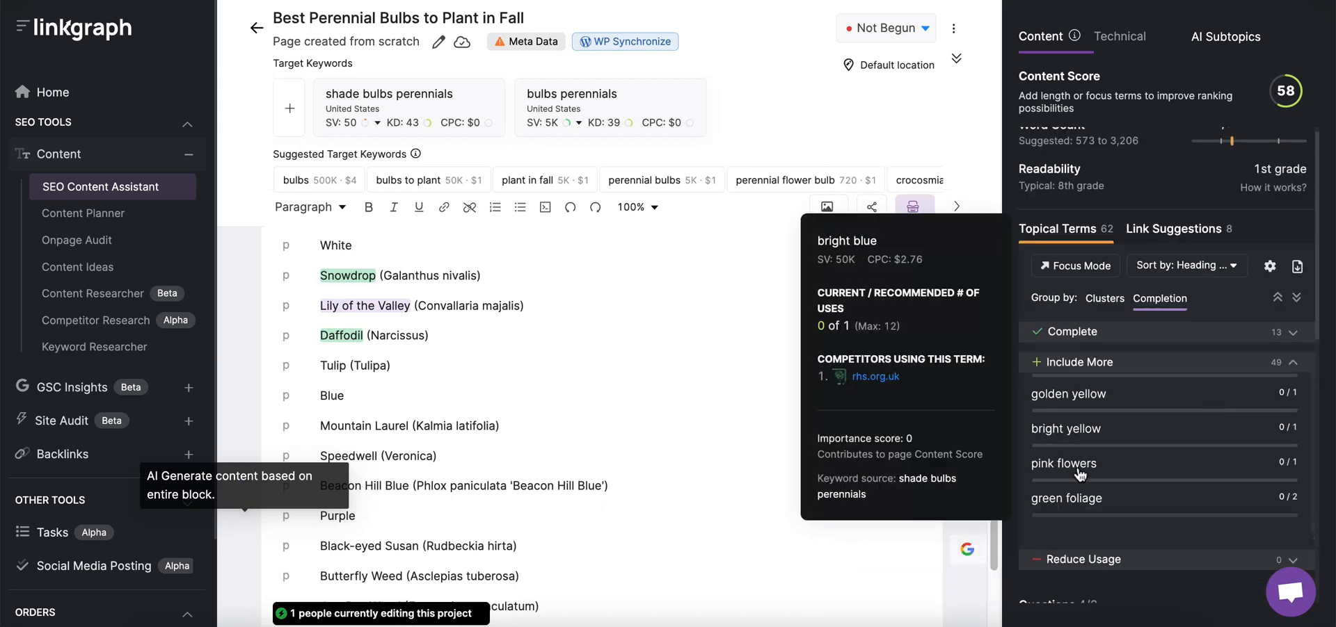
Step: Review the topical terms still grouped under Include More against the generated answer on the longest-blooming shade perennials
scroll(1078, 465, down, 3)
scroll(1092, 452, up, 2)
scroll(1097, 438, up, 3)
scroll(1097, 428, up, 3)
scroll(467, 313, up, 3)
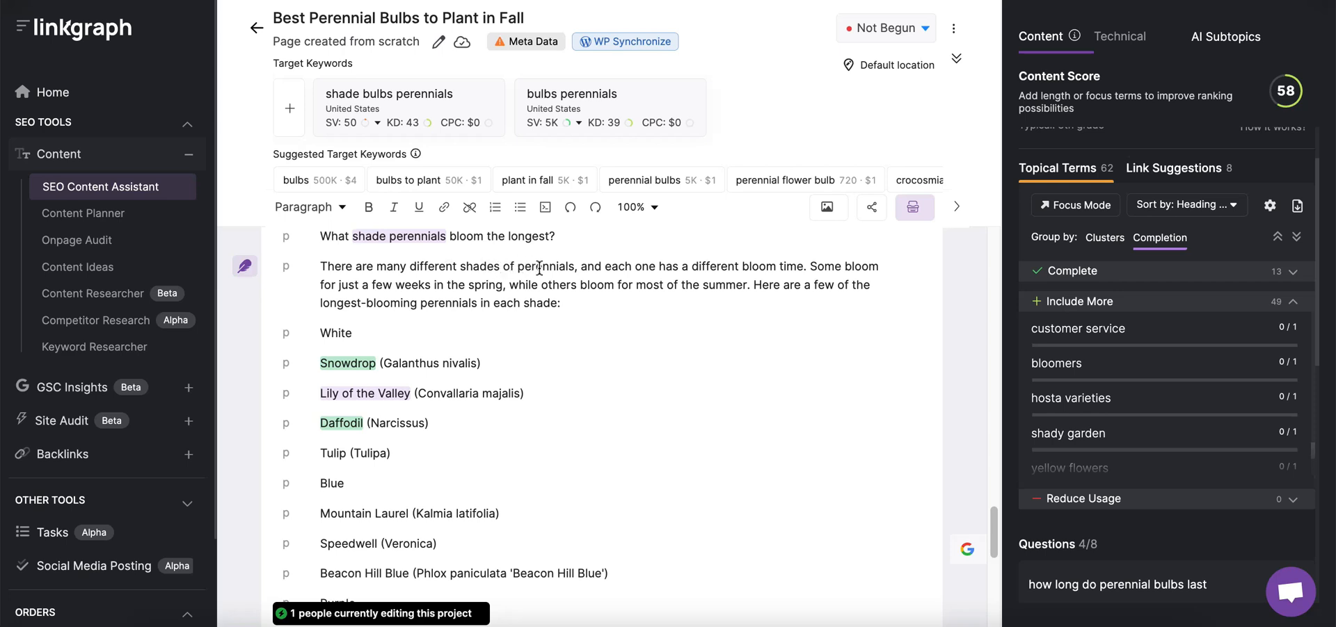
scroll(1170, 374, down, 5)
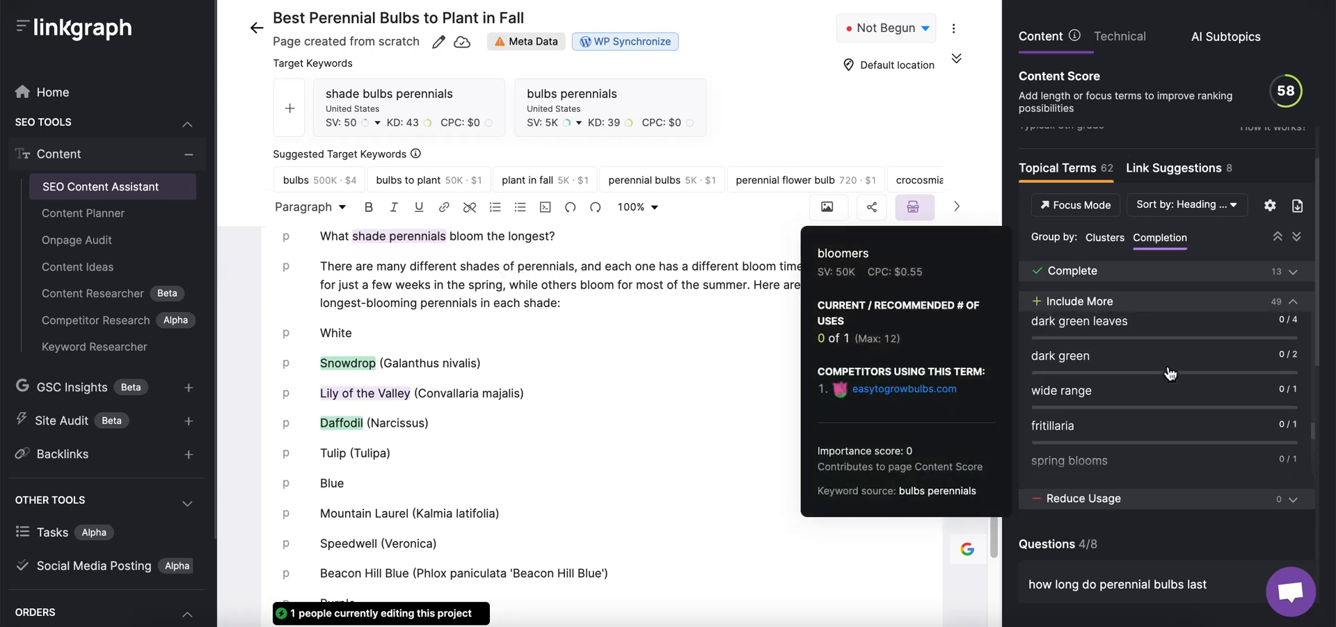
scroll(1170, 374, up, 10)
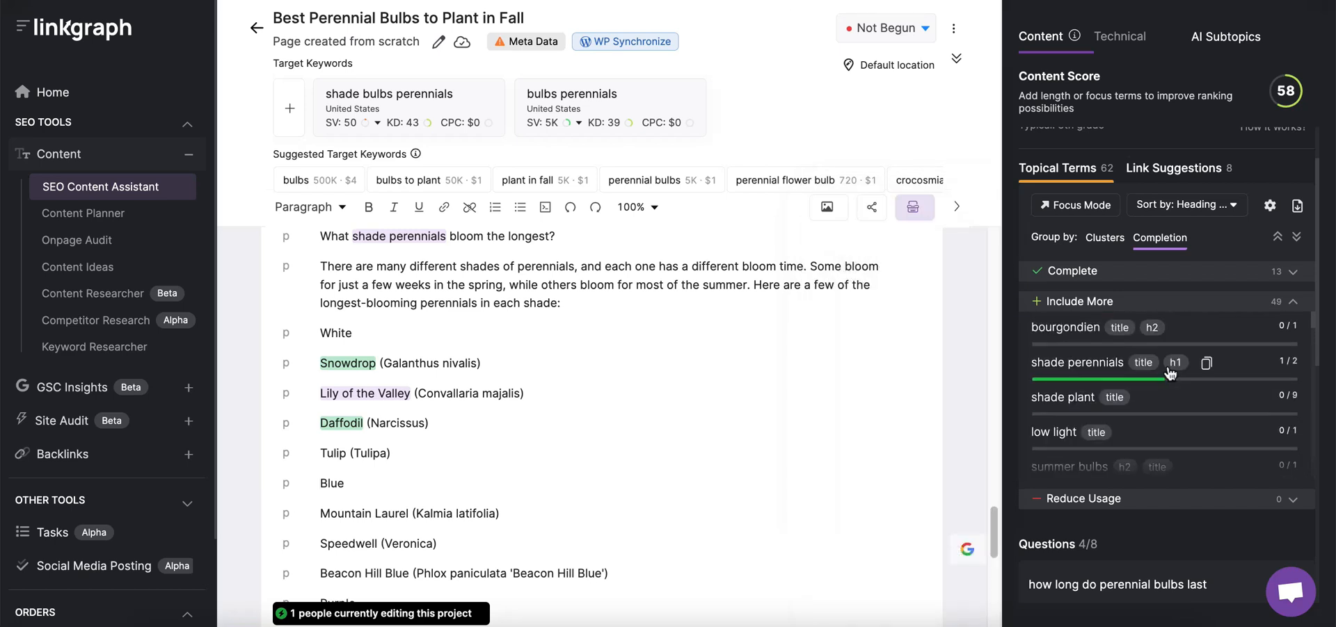
scroll(1156, 463, down, 3)
Step: Extend the "White" line in the longest-blooming perennials answer to "White Flowers"
click(511, 338)
text(Flwoers)
key(BackSpace)
key(BackSpace)
key(BackSpace)
key(BackSpace)
key(BackSpace)
text(owers)
Step: Turn the four plants under "White Flowers", from Snowdrop to Tulip, into an unordered list
click(387, 478)
drag(391, 456, 306, 362)
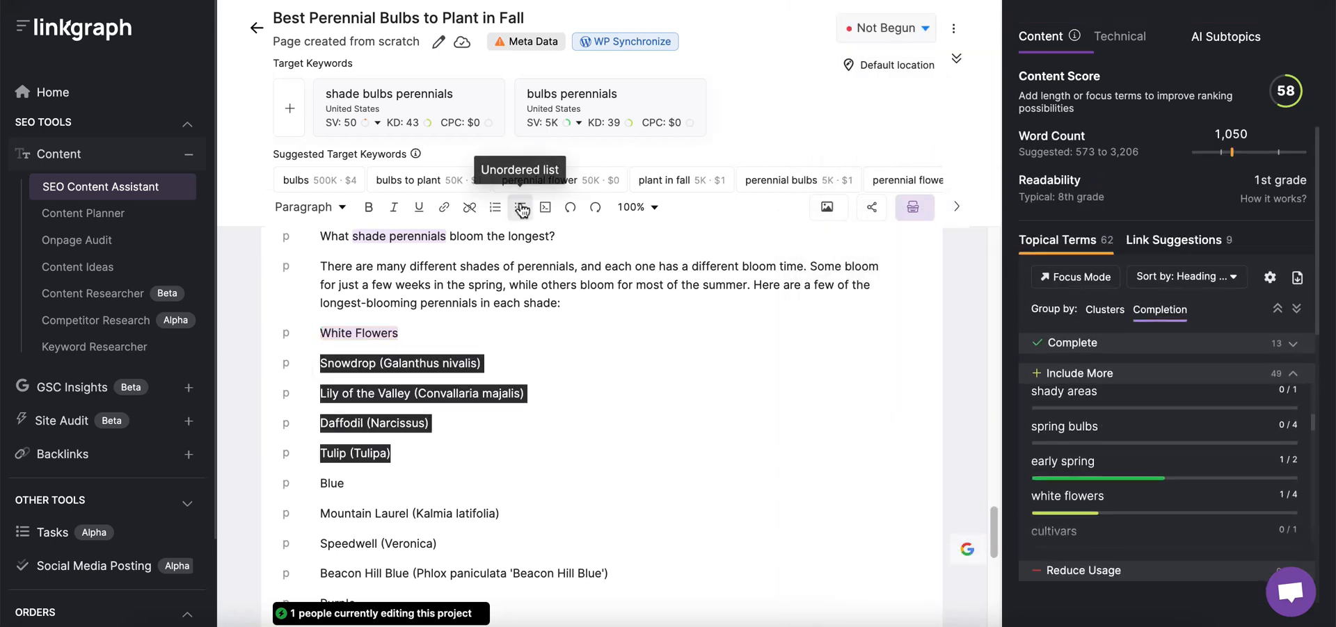
click(520, 207)
Step: Extend "Blue" to "Blue Flowers" and make the three plants below it, Mountain Laurel through Beacon Hill Blue, an ordered list
scroll(1141, 454, down, 1)
scroll(1139, 454, down, 5)
click(430, 459)
text(Flowers)
drag(610, 539, 319, 478)
click(495, 208)
scroll(1137, 463, down, 5)
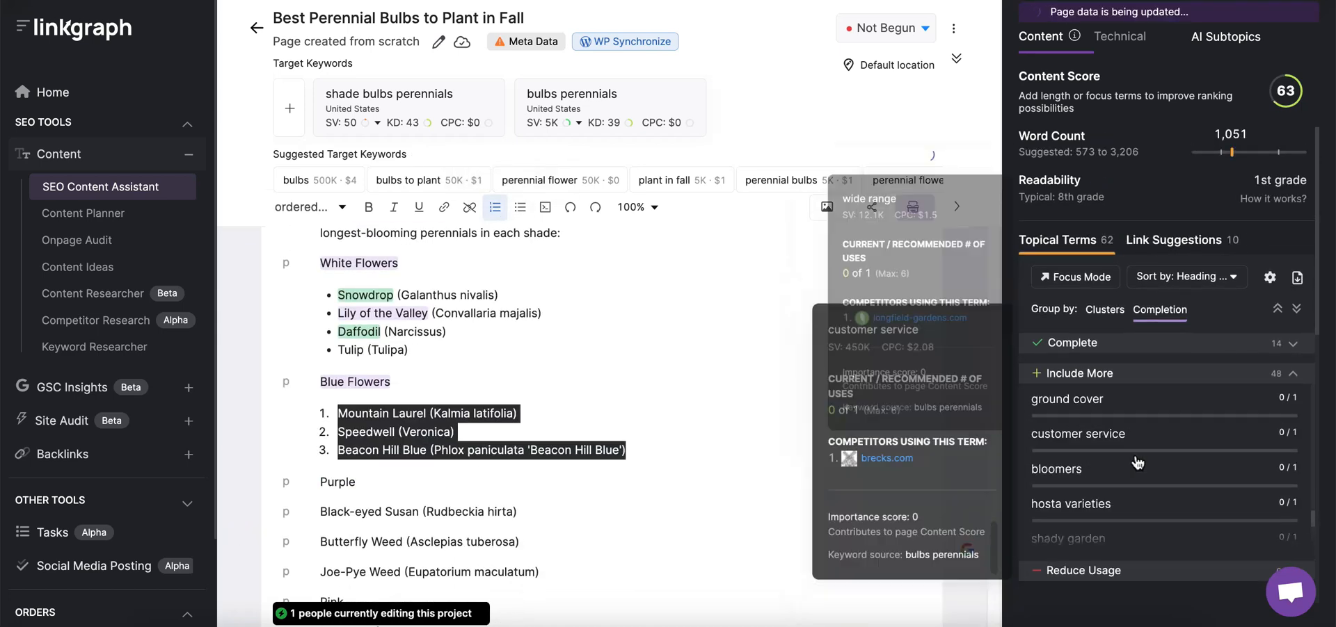
click(376, 481)
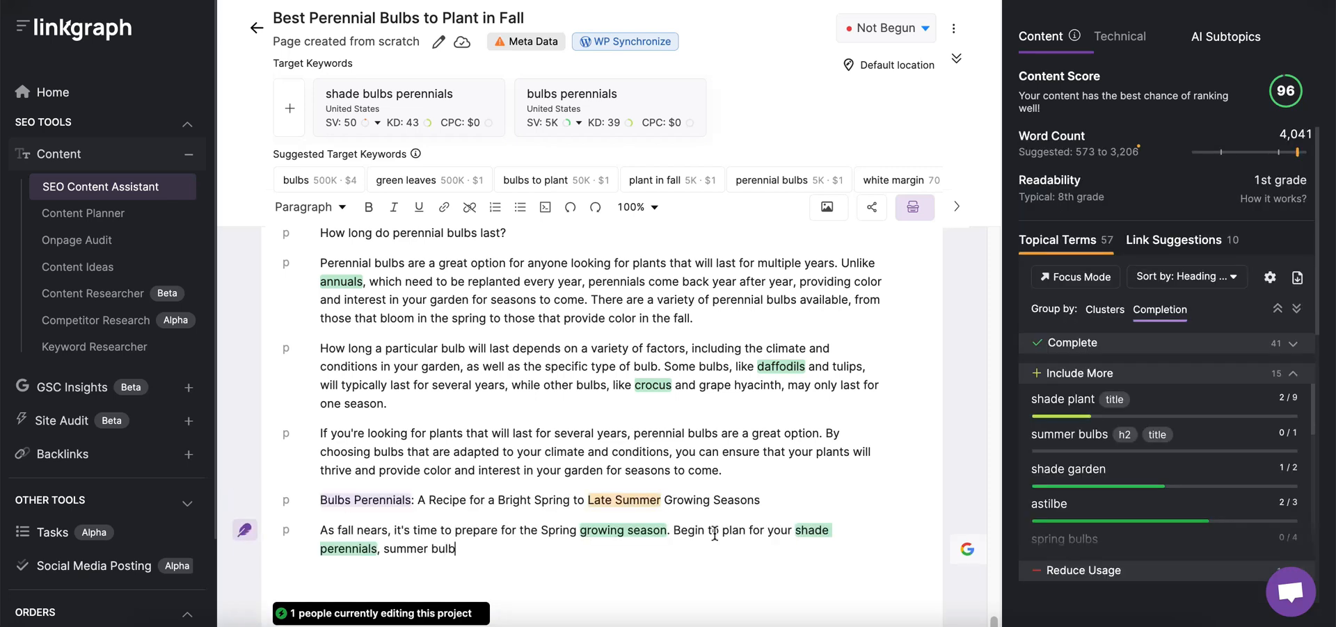
Step: Complete the closing paragraph's "shade perennials" sentence with "with summer bulbs and spring bulbs that fit your taste and conditions."
text(s,)
scroll(1141, 480, down, 2)
click(380, 553)
key(BackSpace)
text(with)
click(507, 552)
key(BackSpace)
key(BackSpace)
text(and spring bulbs that fit your tast)
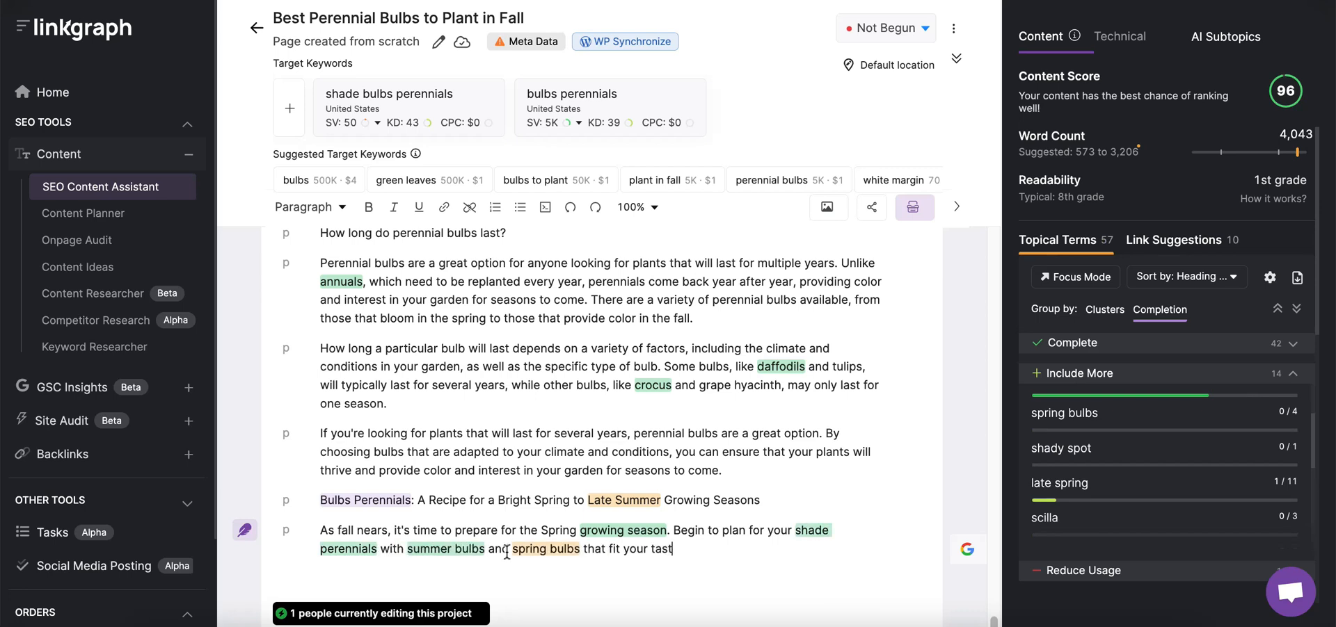
text(e and conditions. No matter)
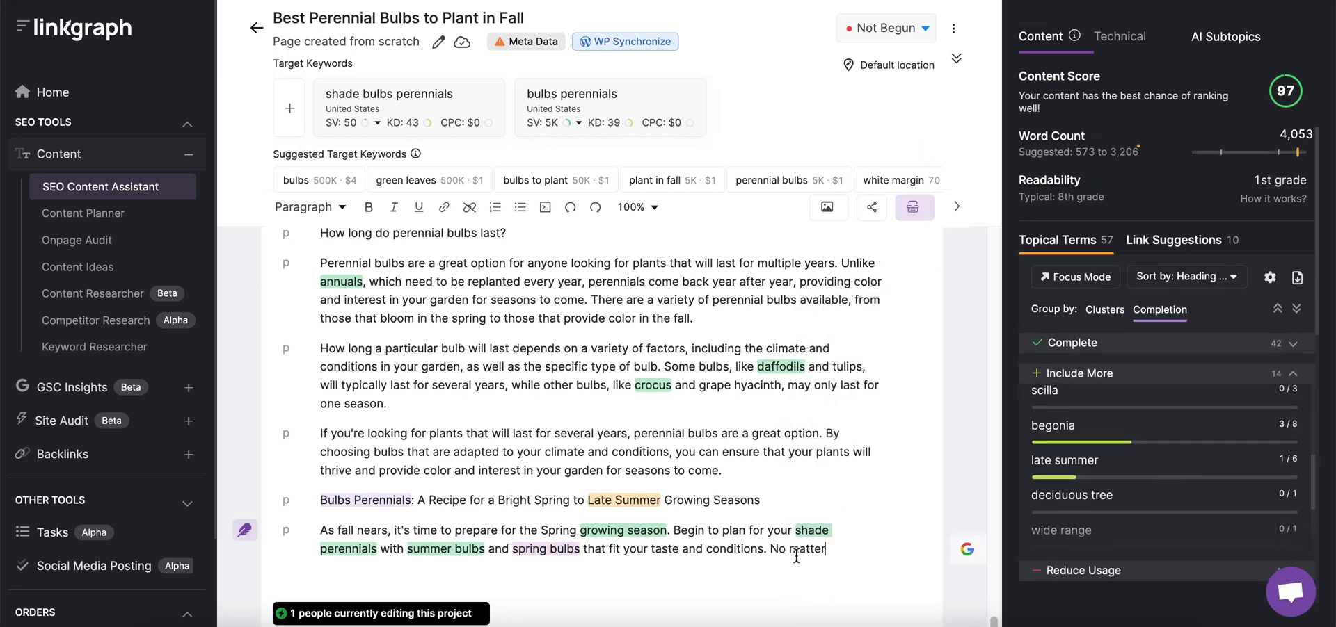
Step: Finish the closing sentence as "No matter your preference, you will find a wide range of options in our online nursery." and correct the spelling of "nursery"
text( your preference, you will find a wide range of oti)
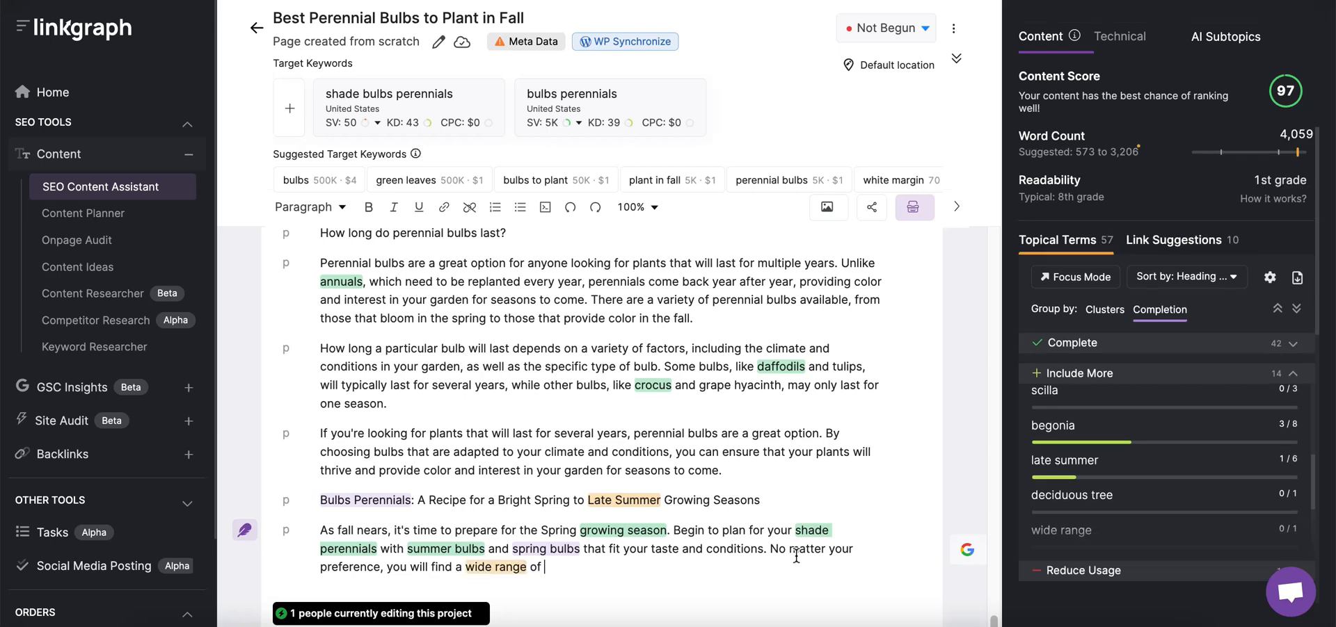
key(BackSpace)
key(BackSpace)
text(ptions in our online nursery.)
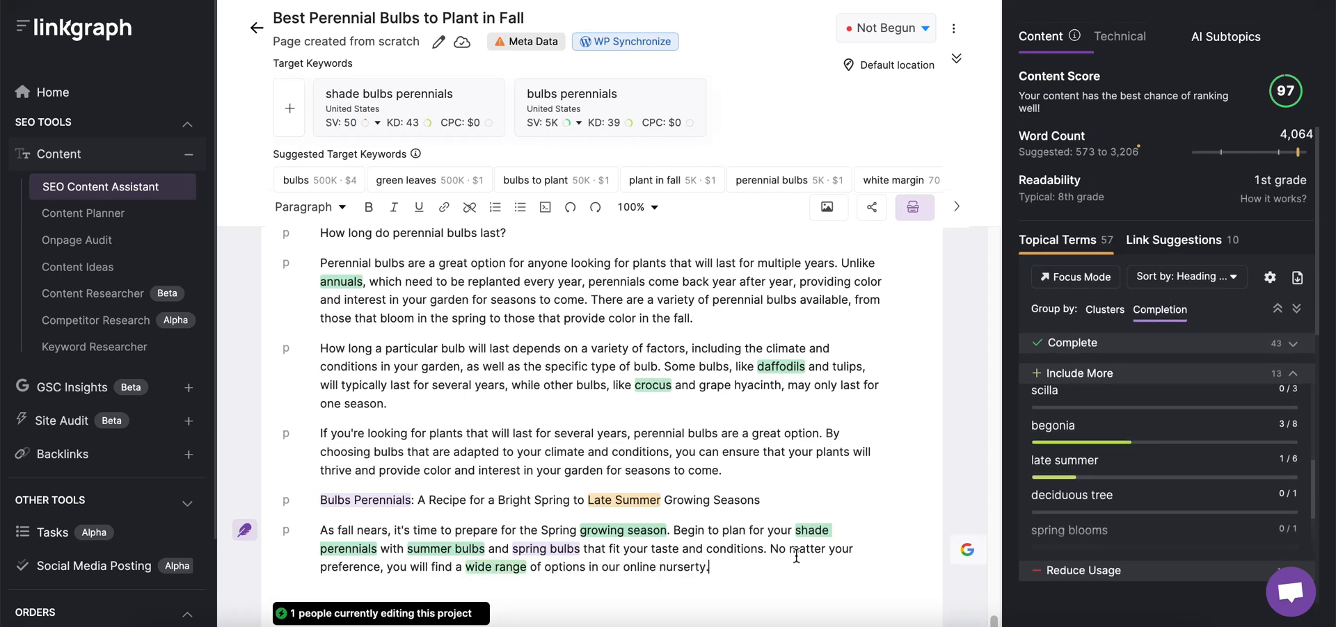
right_click(797, 557)
click(695, 566)
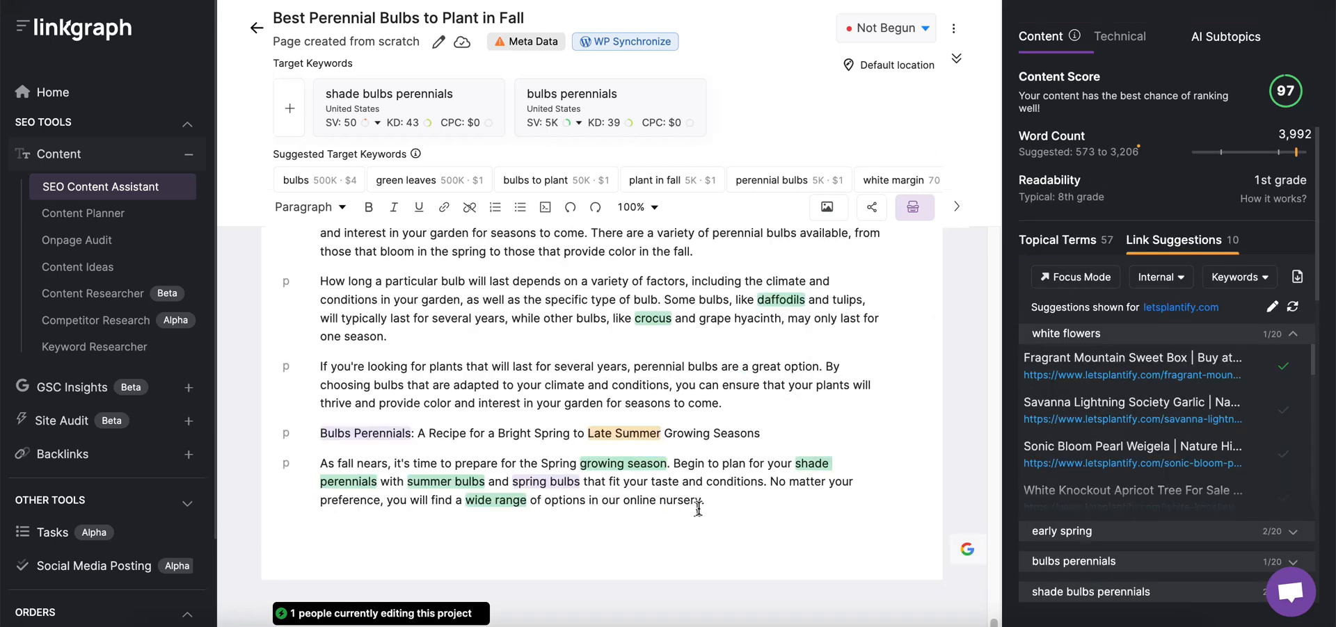
Step: Link the words "our online nursery" in the closing paragraph to shop.letsplantify.com
click(701, 503)
drag(690, 502, 600, 502)
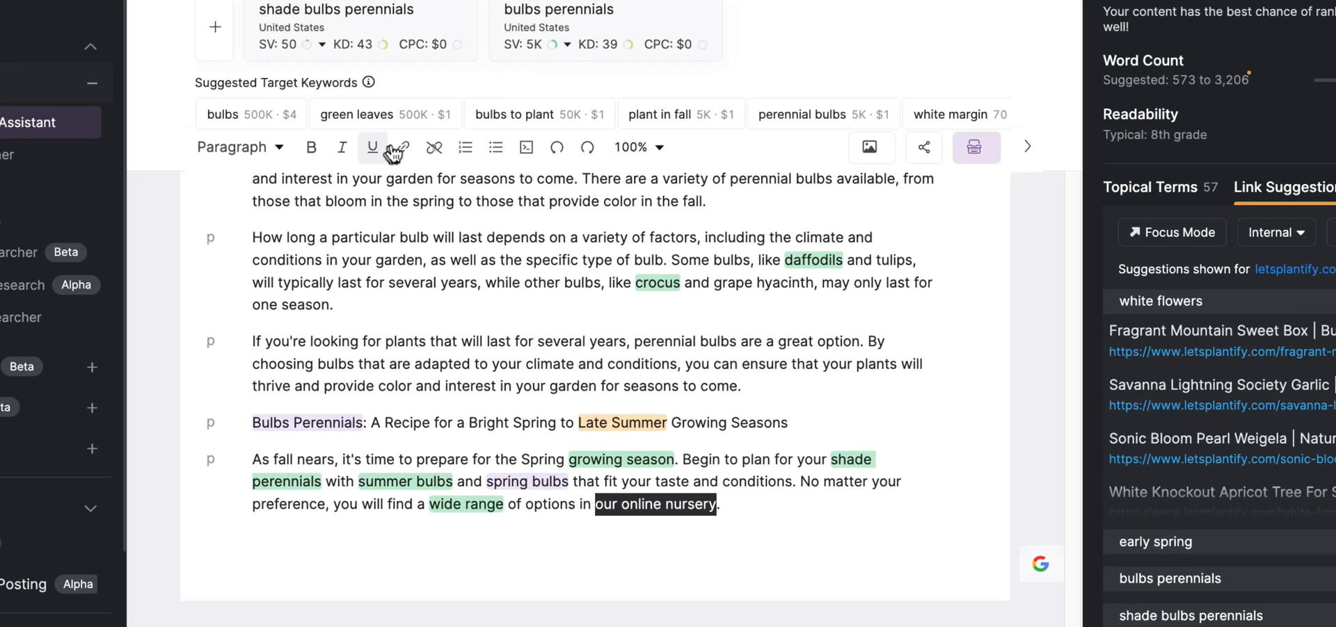
click(443, 207)
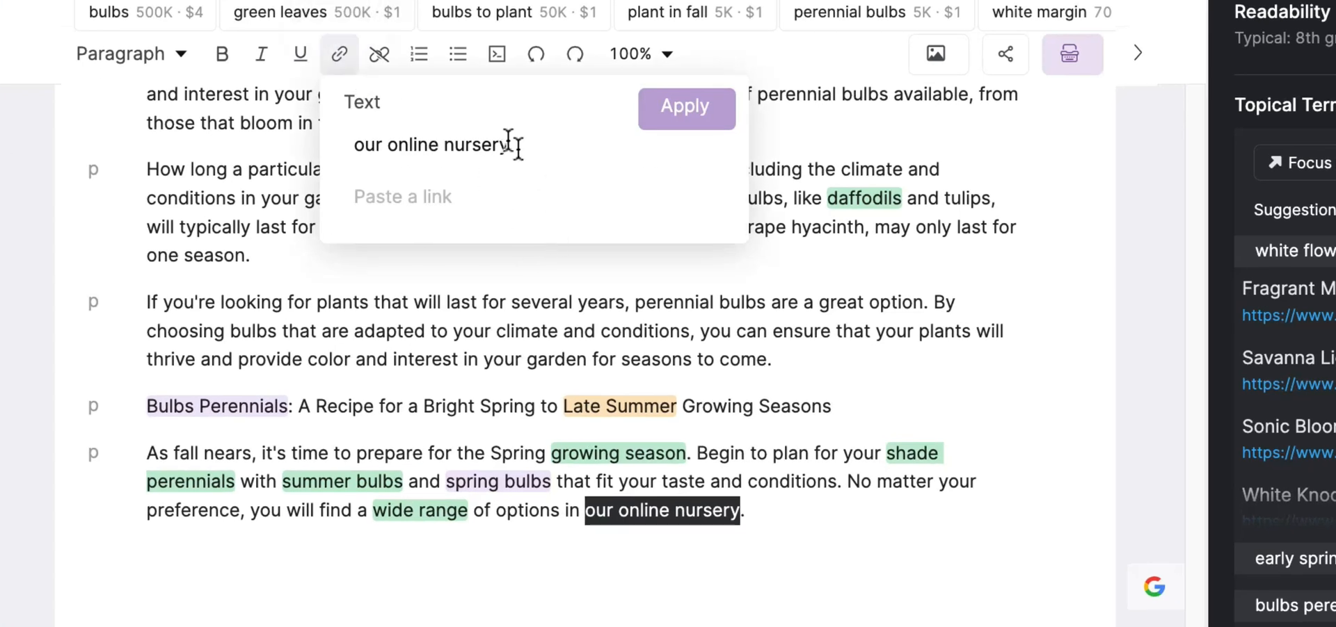
click(375, 145)
click(441, 200)
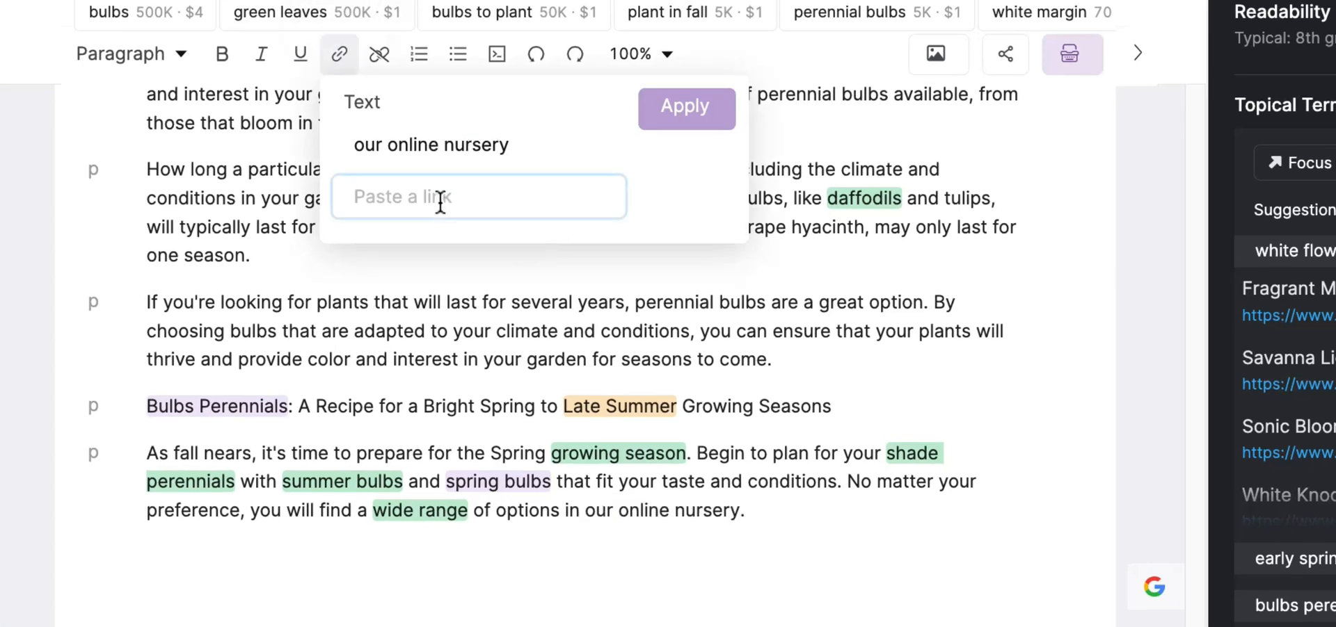
text(shop)
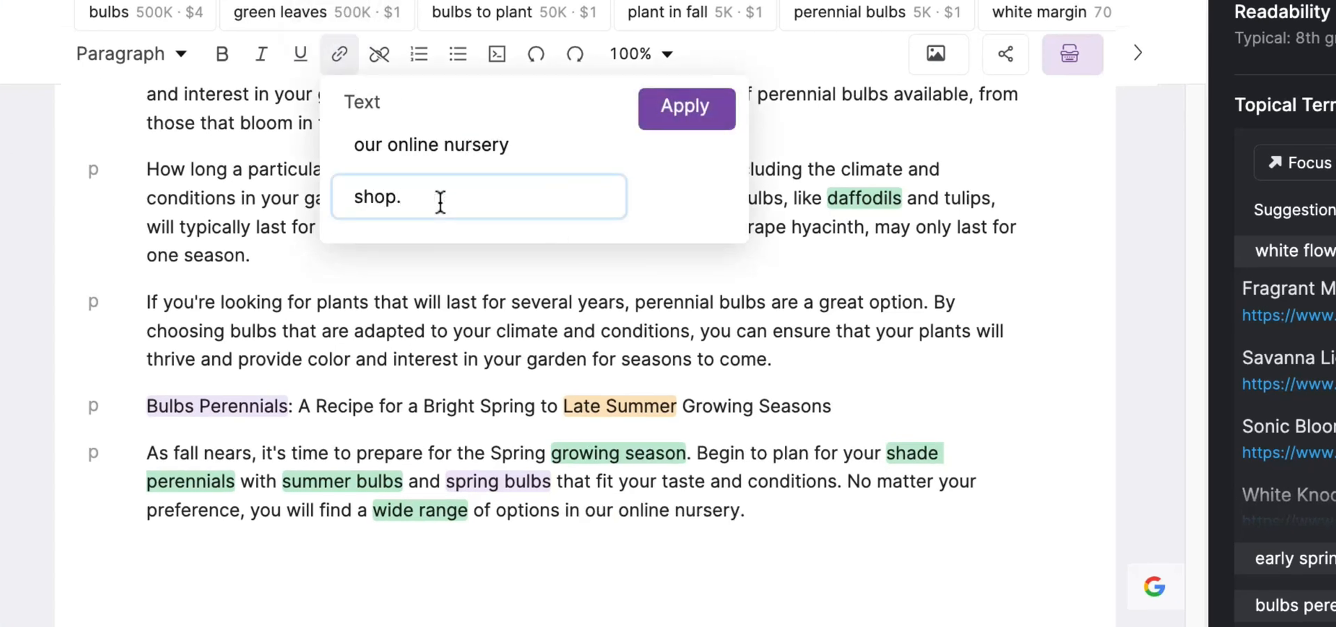
text(.letsplantify.com)
click(687, 129)
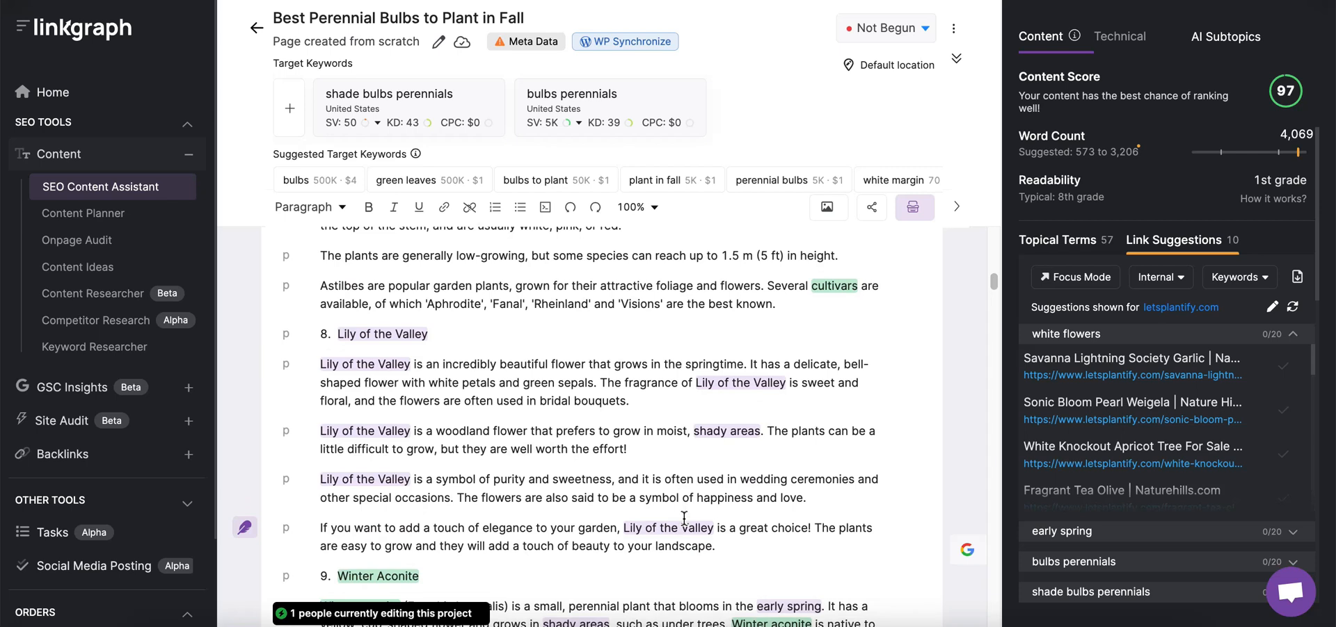
Step: Link "shady areas" in the Winter Aconite section to the suggested Fragrant Mountain Sweet Box page and bring up link suggestions for "early spring"
scroll(684, 518, down, 3)
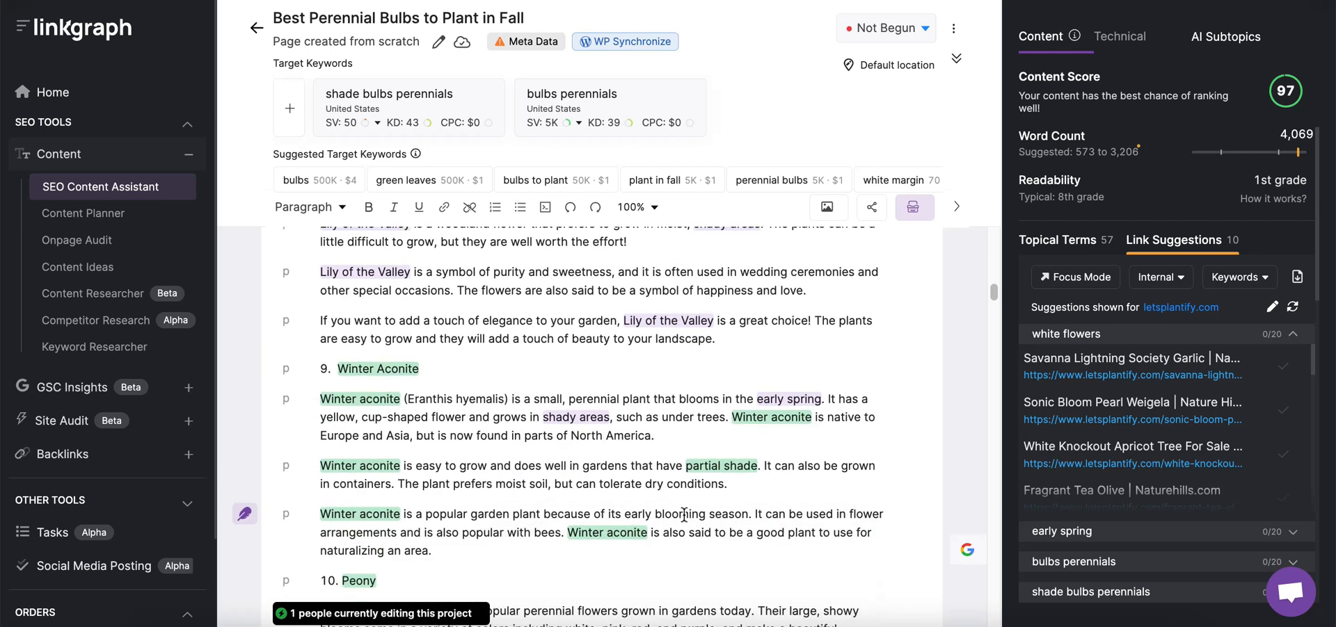
scroll(683, 515, down, 1)
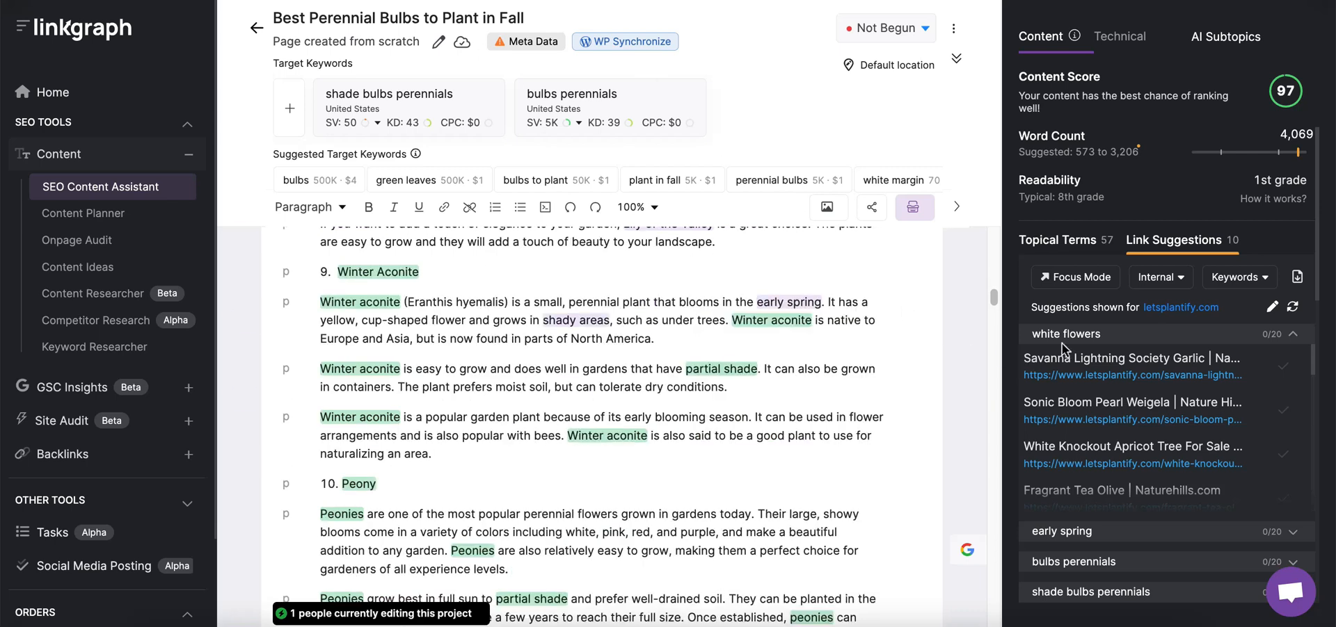
click(582, 319)
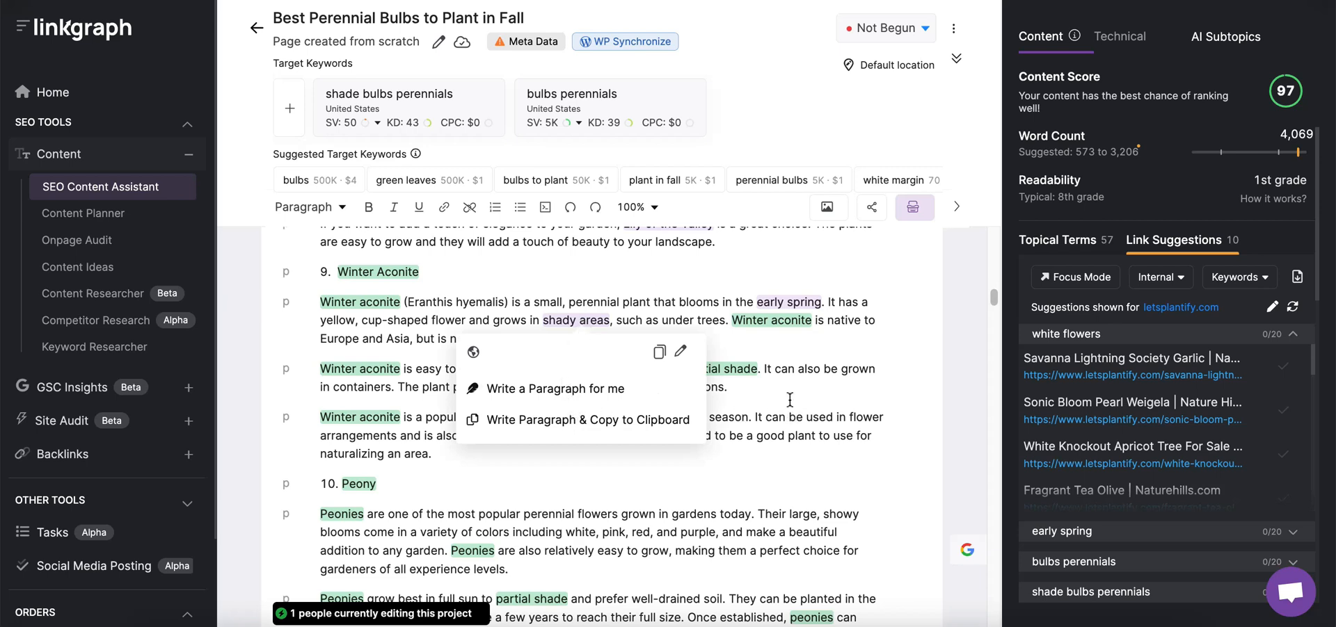
drag(602, 319, 553, 322)
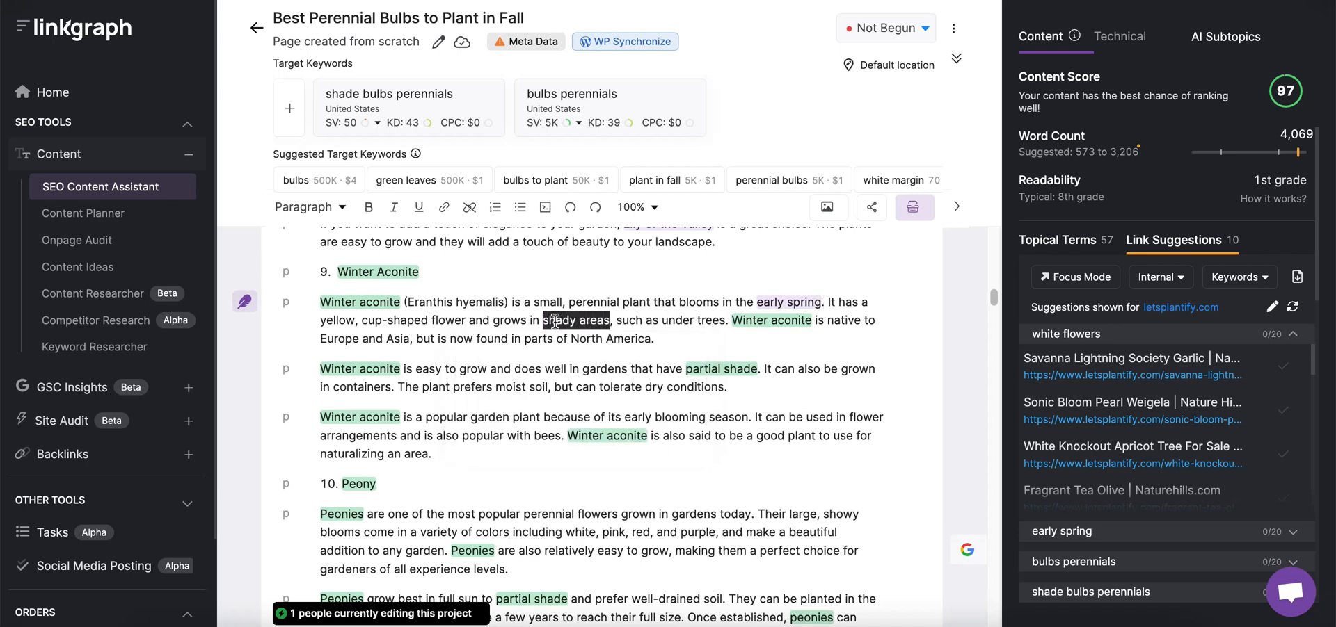
click(639, 470)
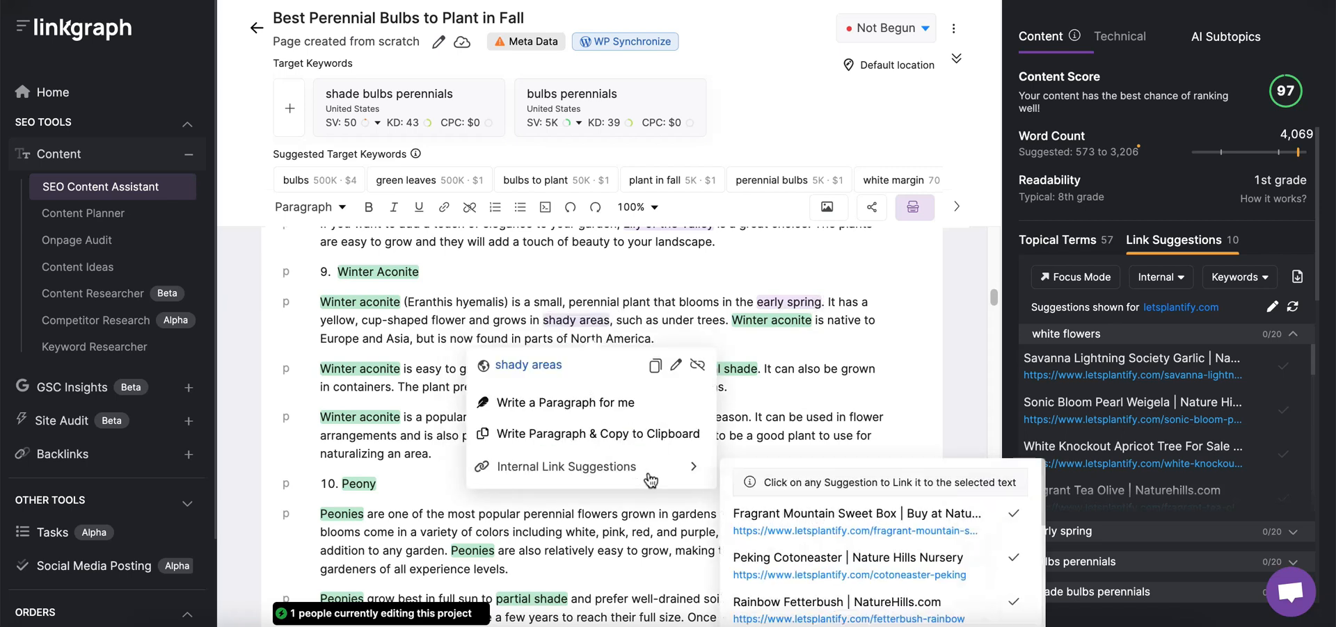
click(786, 529)
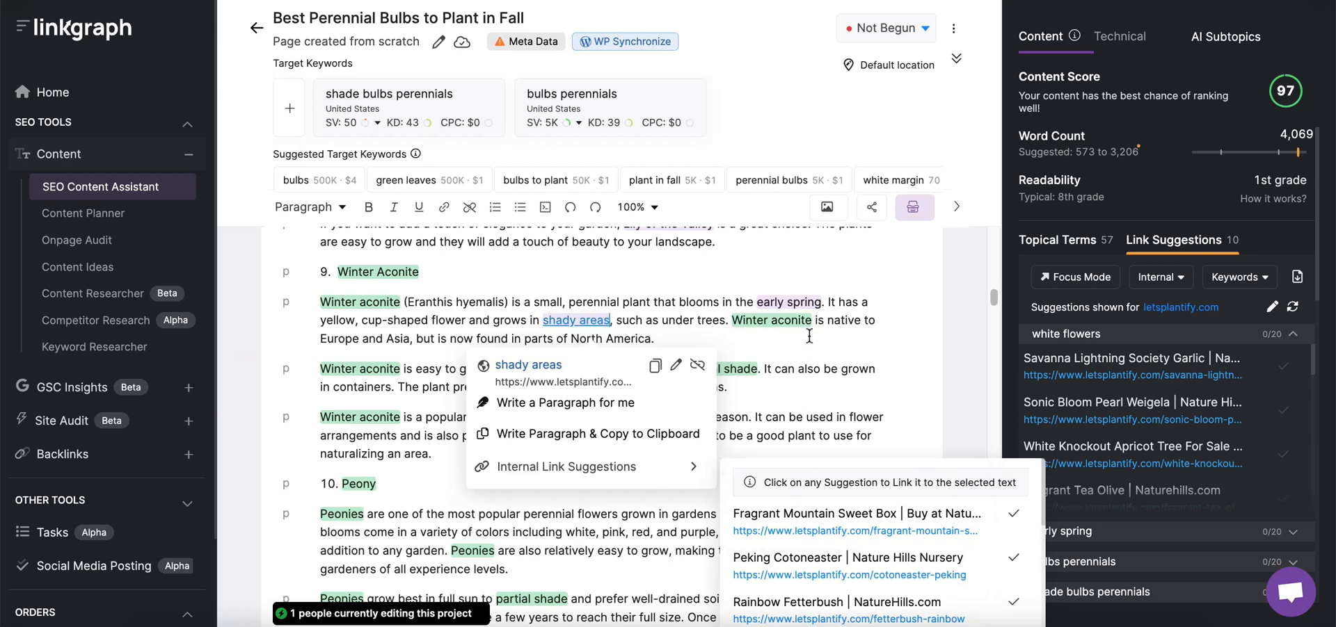
drag(820, 302, 756, 302)
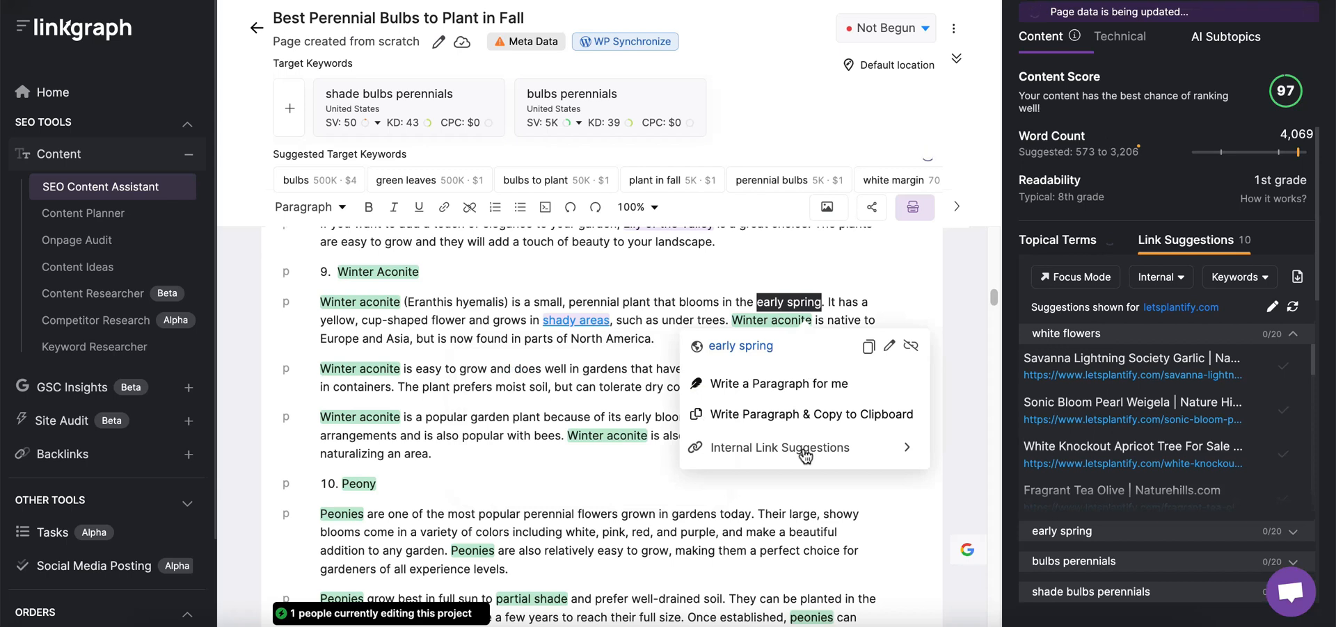
Step: Format "Hosta Spotlight" as Heading 2 and "What are the most popular hosta varieties?" as Heading 3
click(310, 206)
click(303, 267)
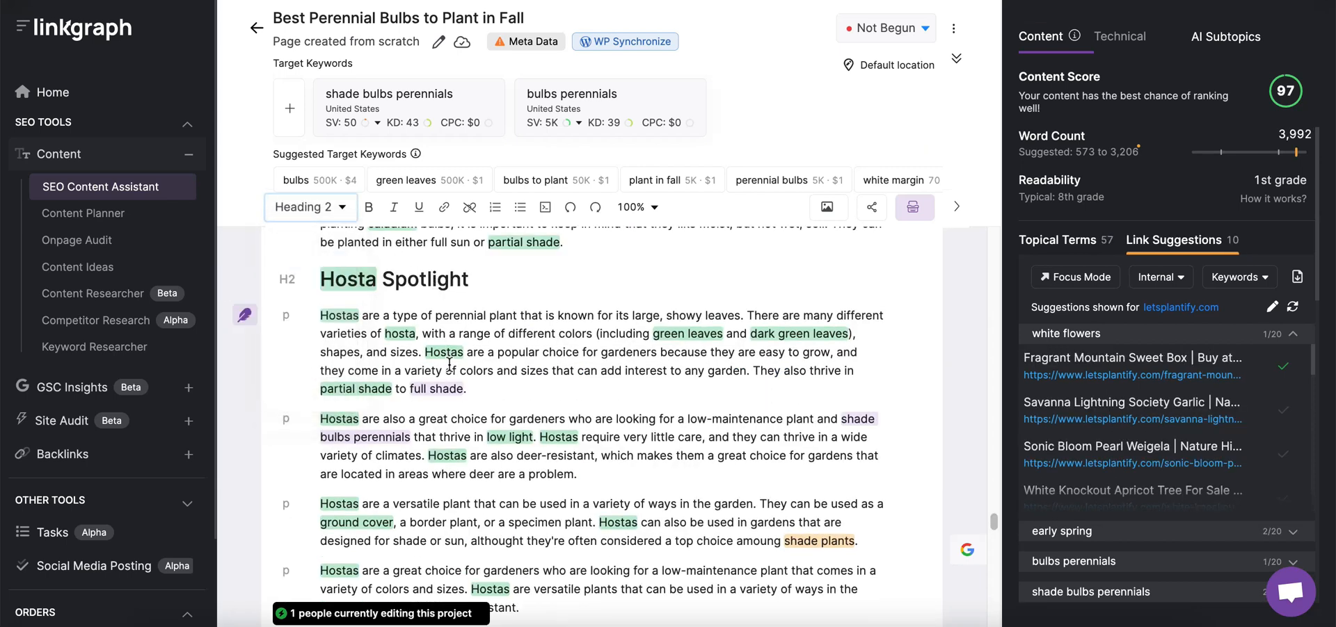
scroll(449, 365, down, 5)
drag(557, 453, 317, 453)
click(309, 207)
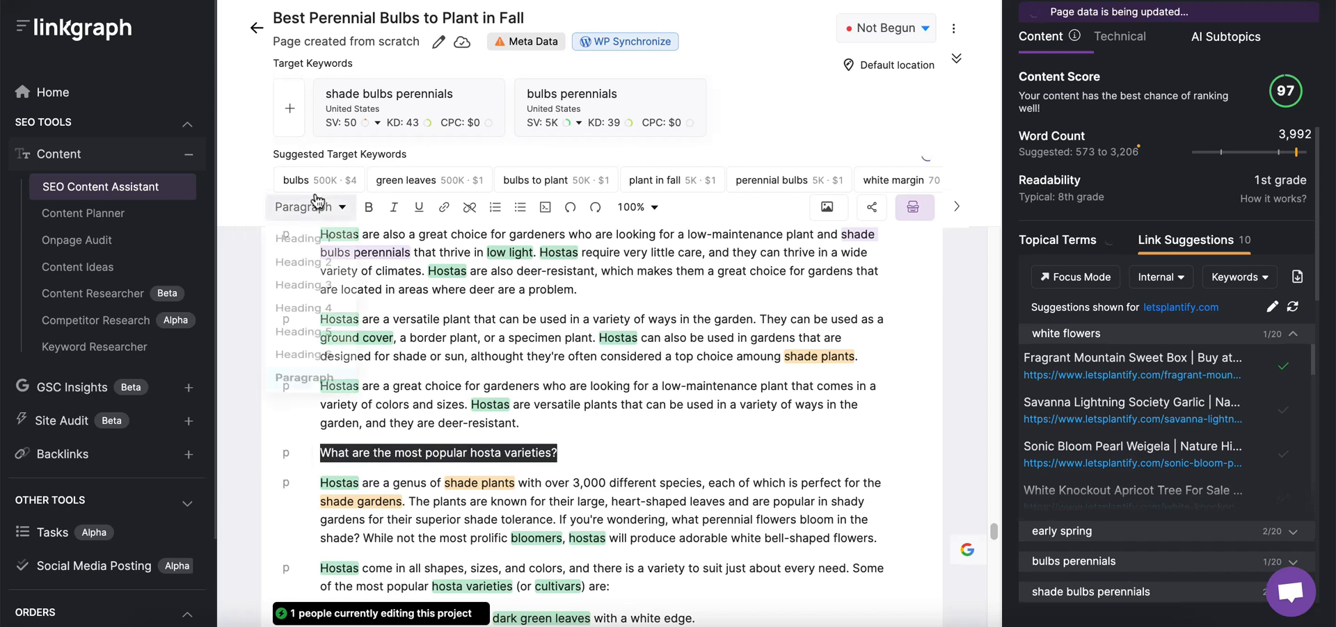
click(322, 294)
Step: Look through the formatted article and set its status to Completed
scroll(477, 379, down, 10)
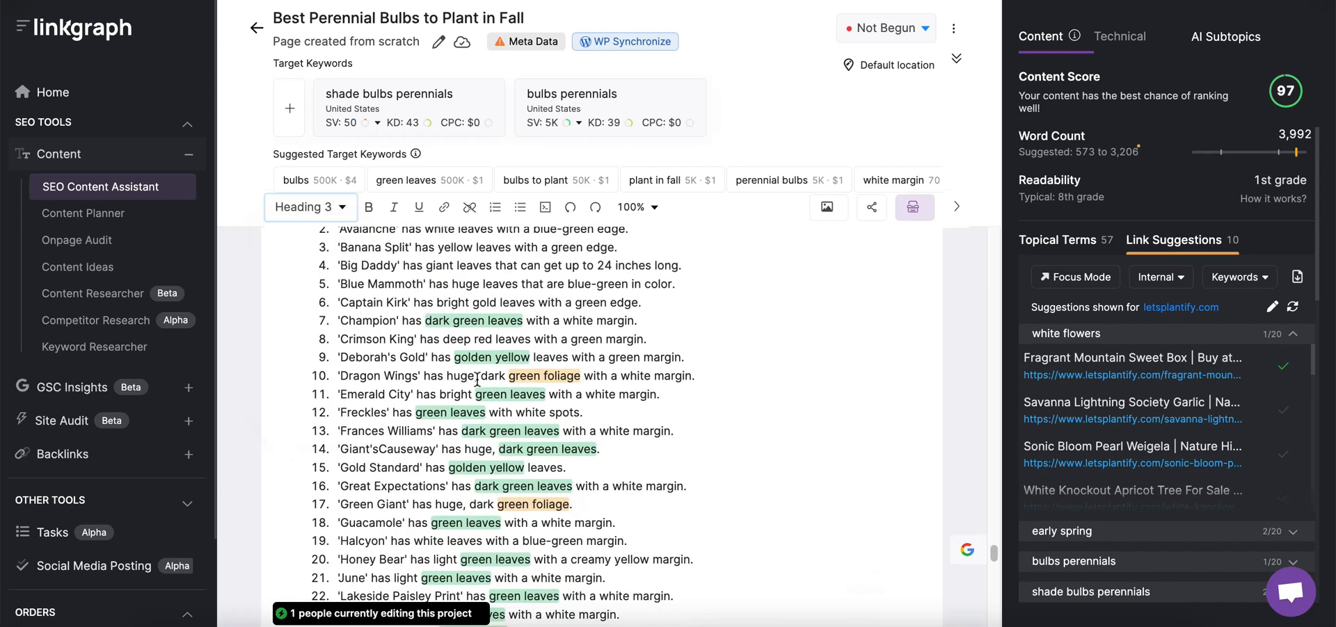
scroll(477, 379, up, 6)
scroll(478, 380, down, 15)
scroll(476, 379, down, 5)
scroll(477, 381, up, 15)
scroll(478, 382, up, 5)
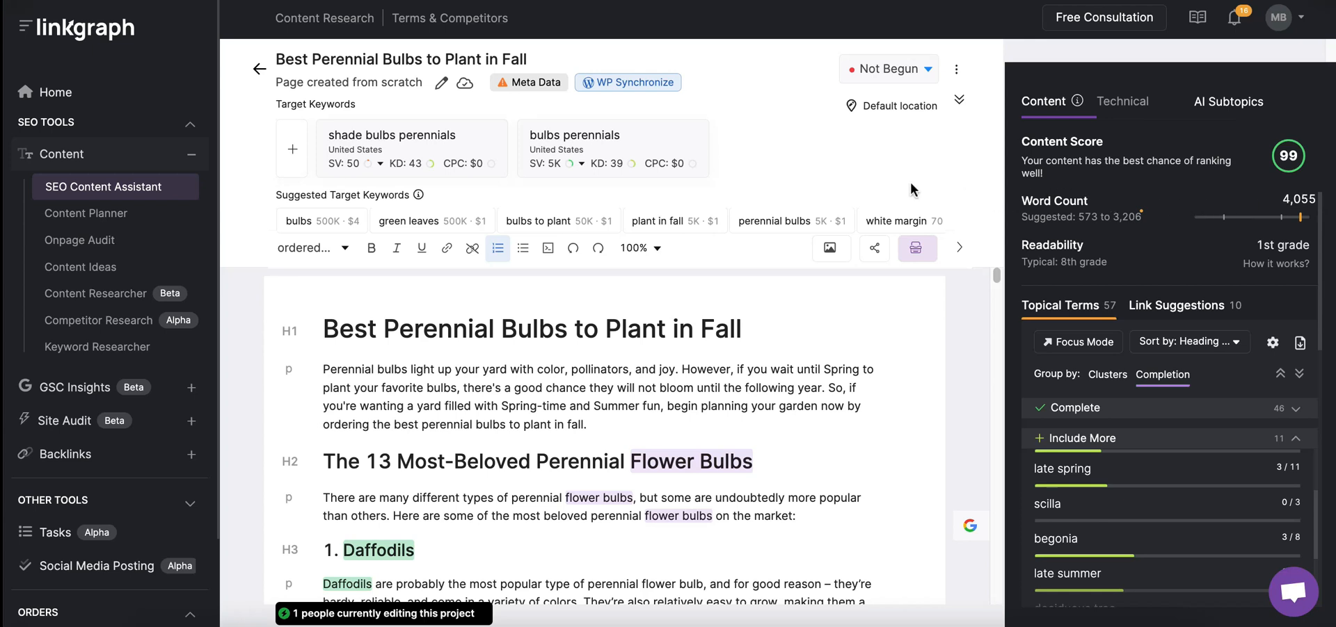
click(910, 73)
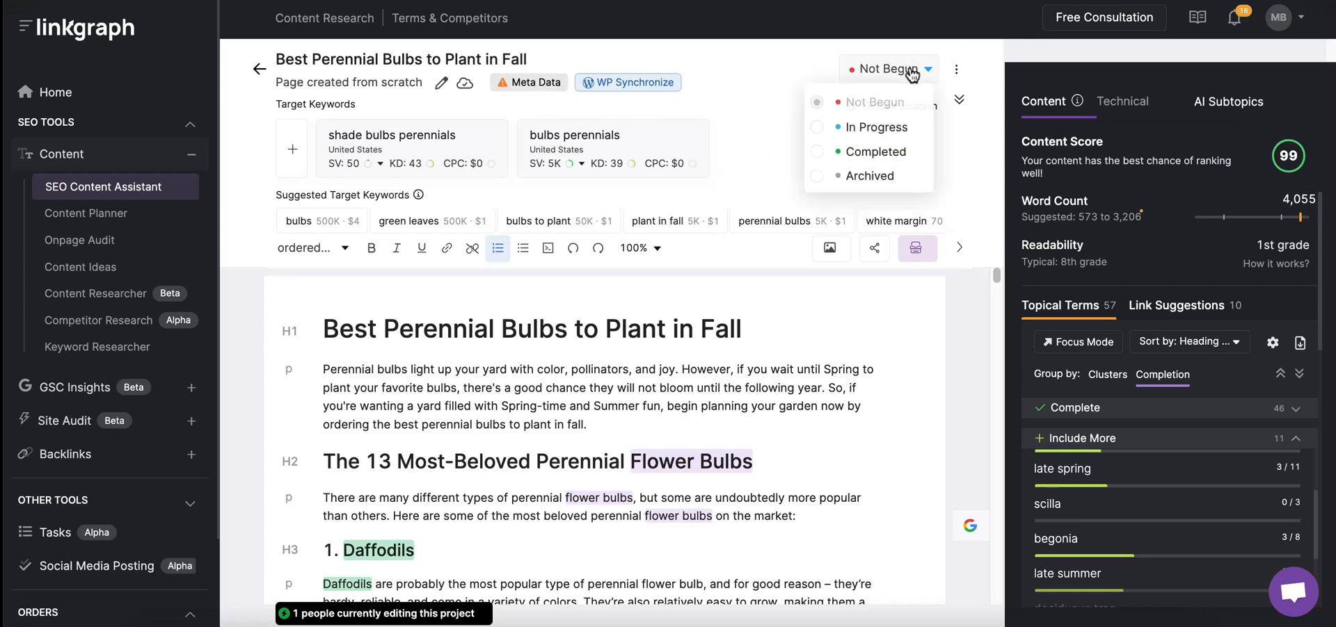
click(873, 152)
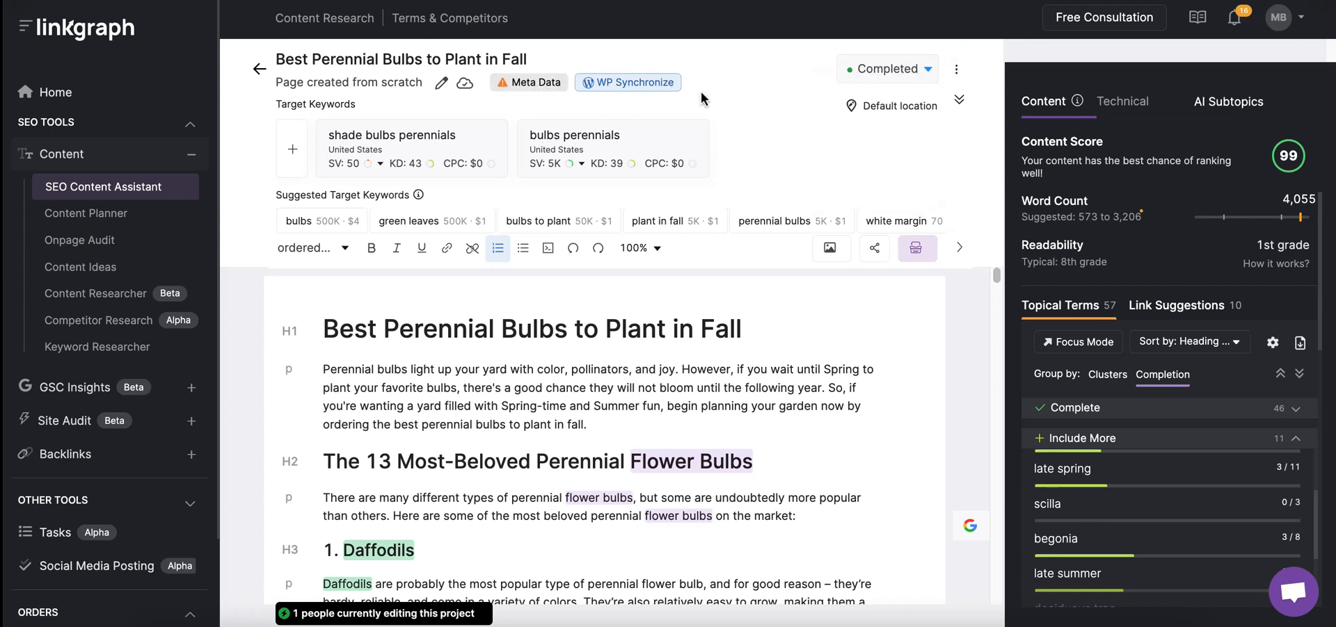
Step: Check the article's meta data and choose alterhealthstg.wpengine.com as the WordPress site for the new page
click(557, 83)
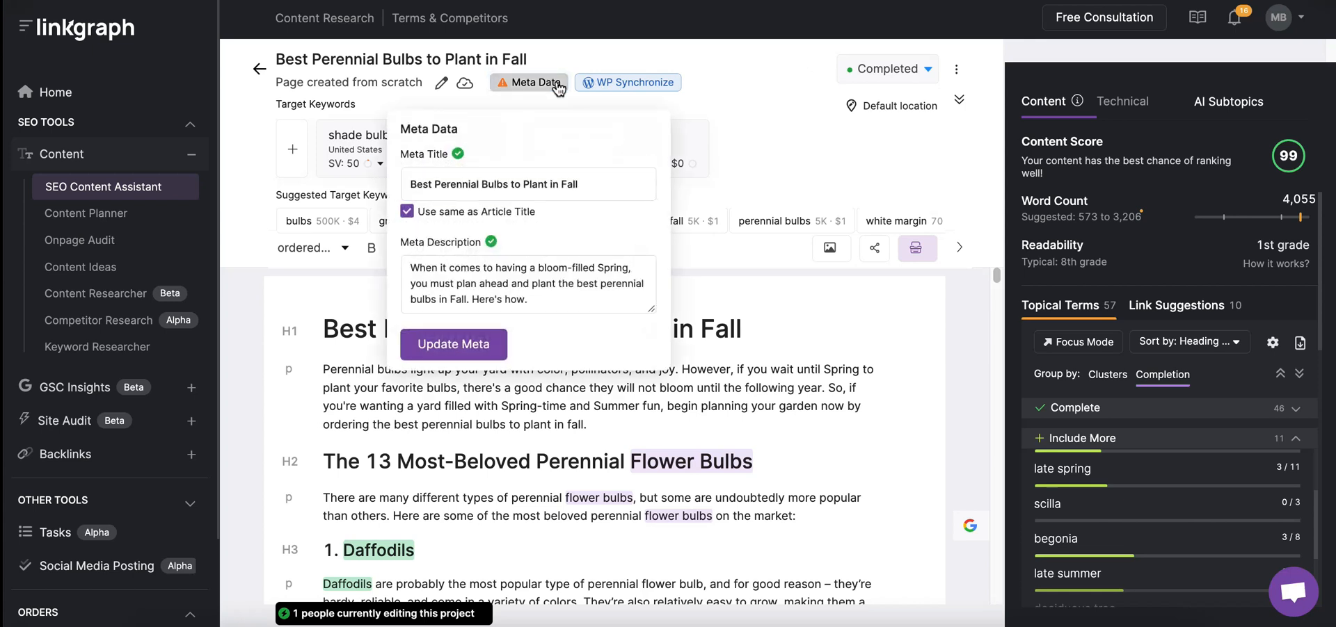
click(609, 86)
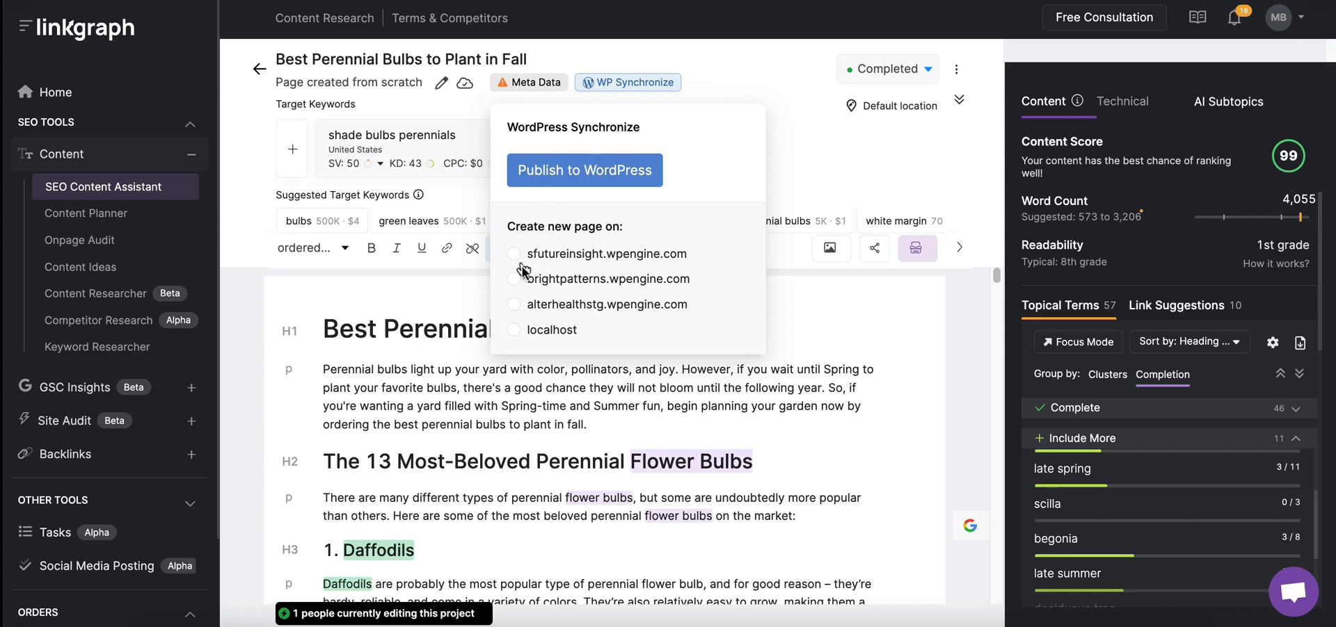
click(515, 307)
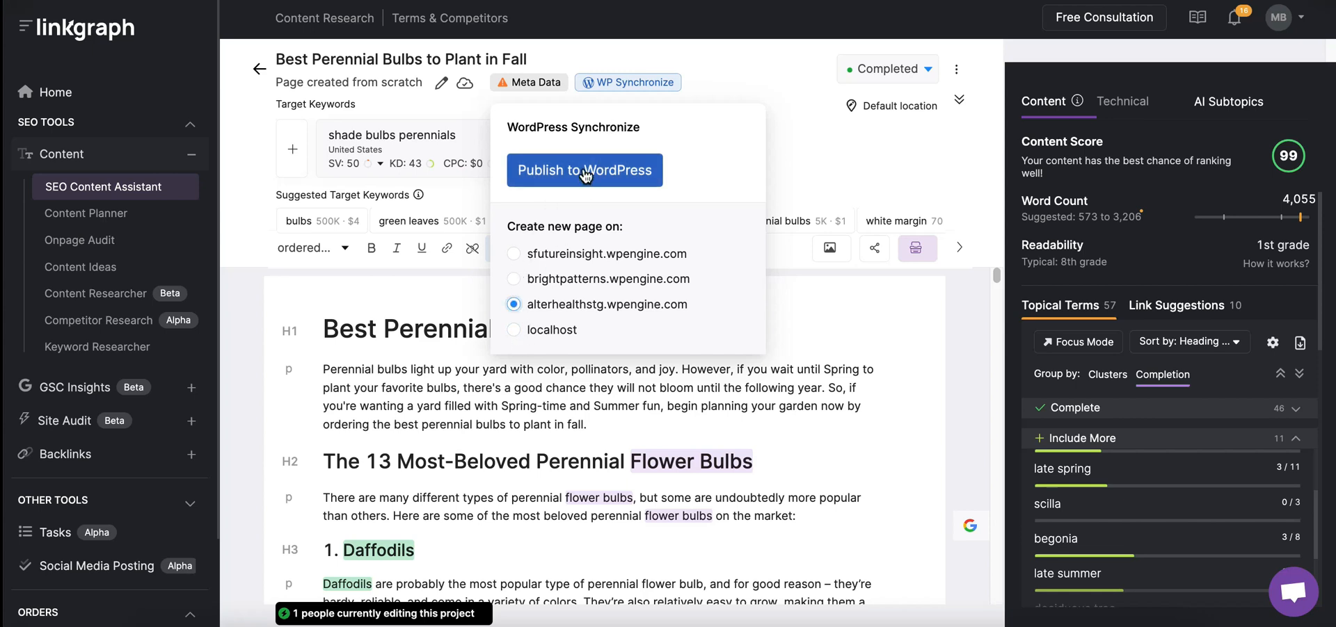